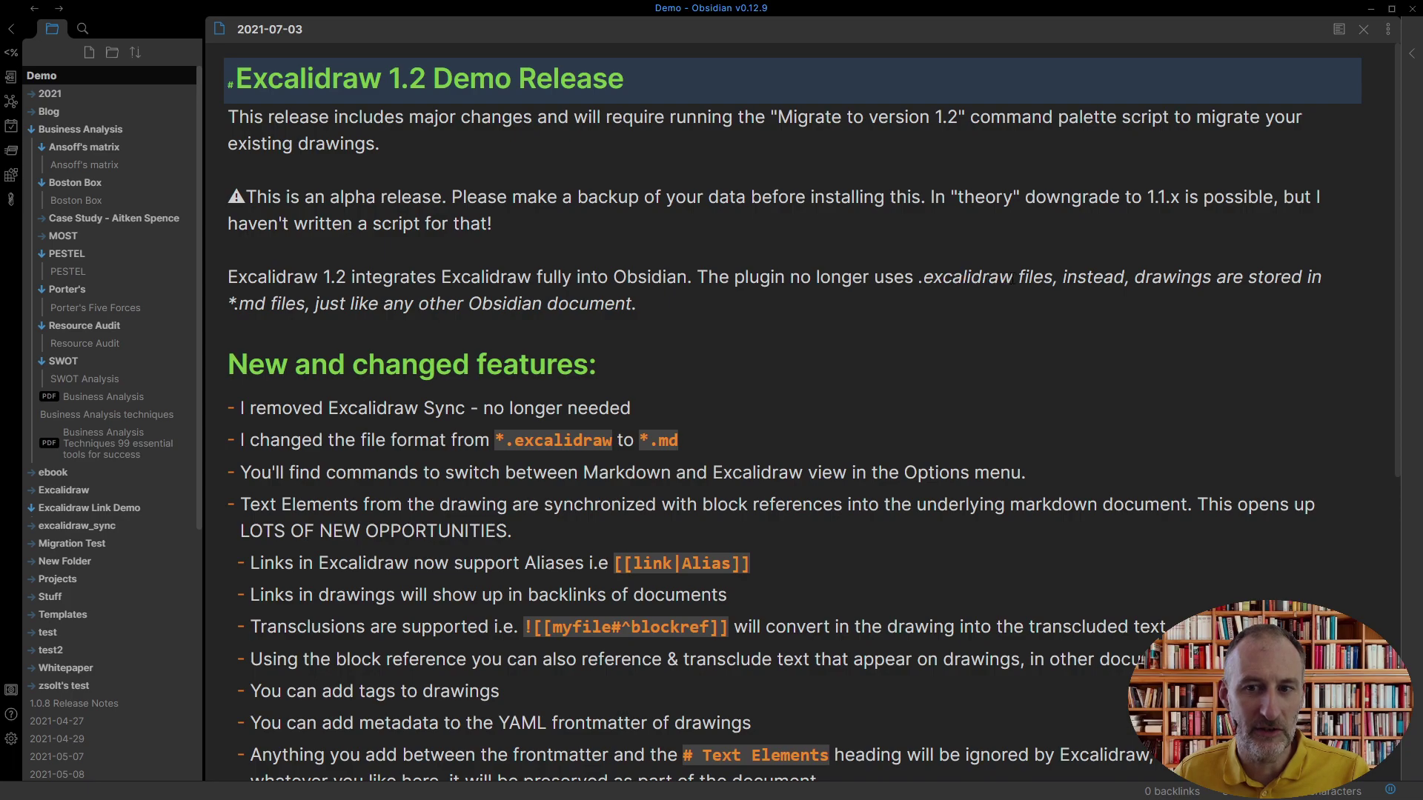
Highlight the phrase about .excalidraw files in the release note and check the note graph.
left_click_drag(988, 279, 907, 276)
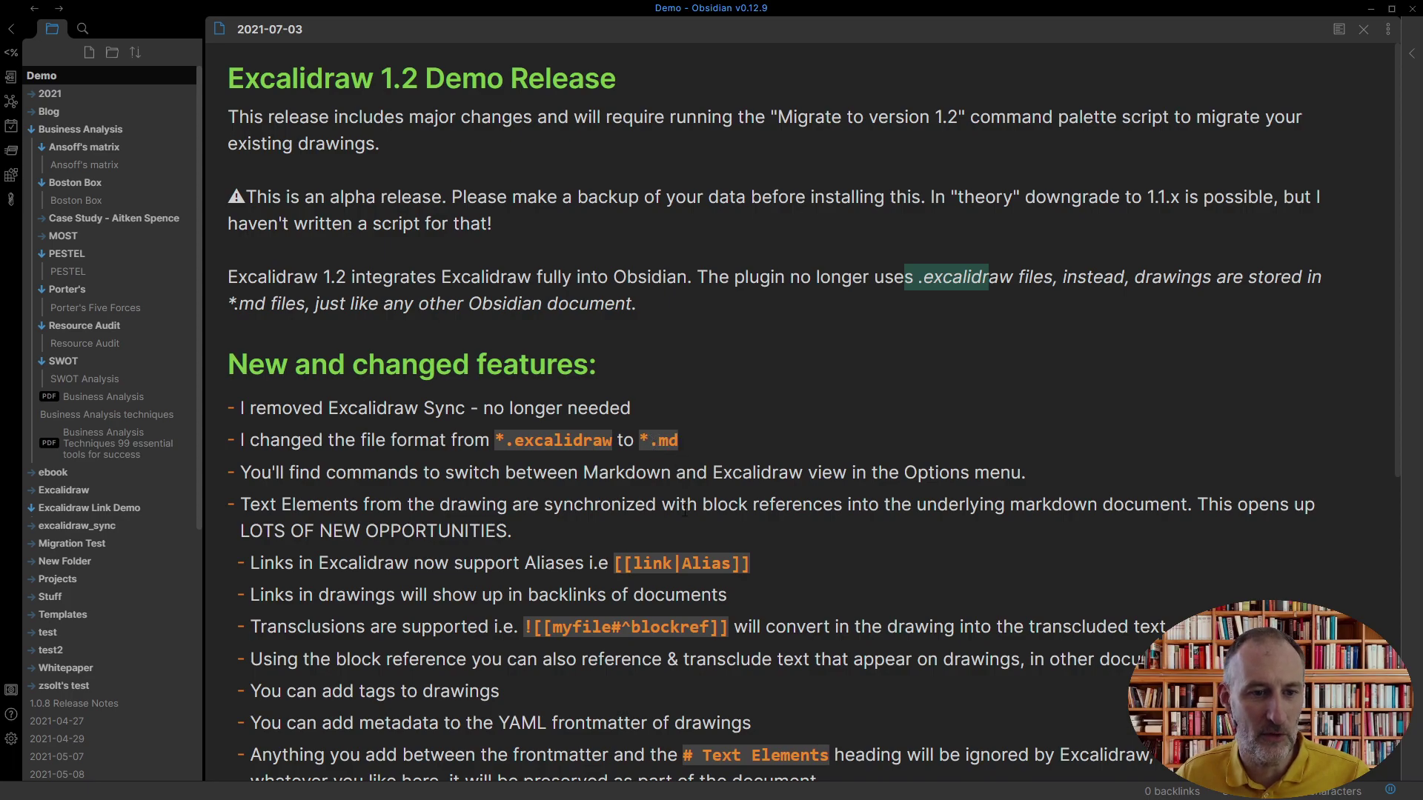
scroll(683, 511, "down", 2)
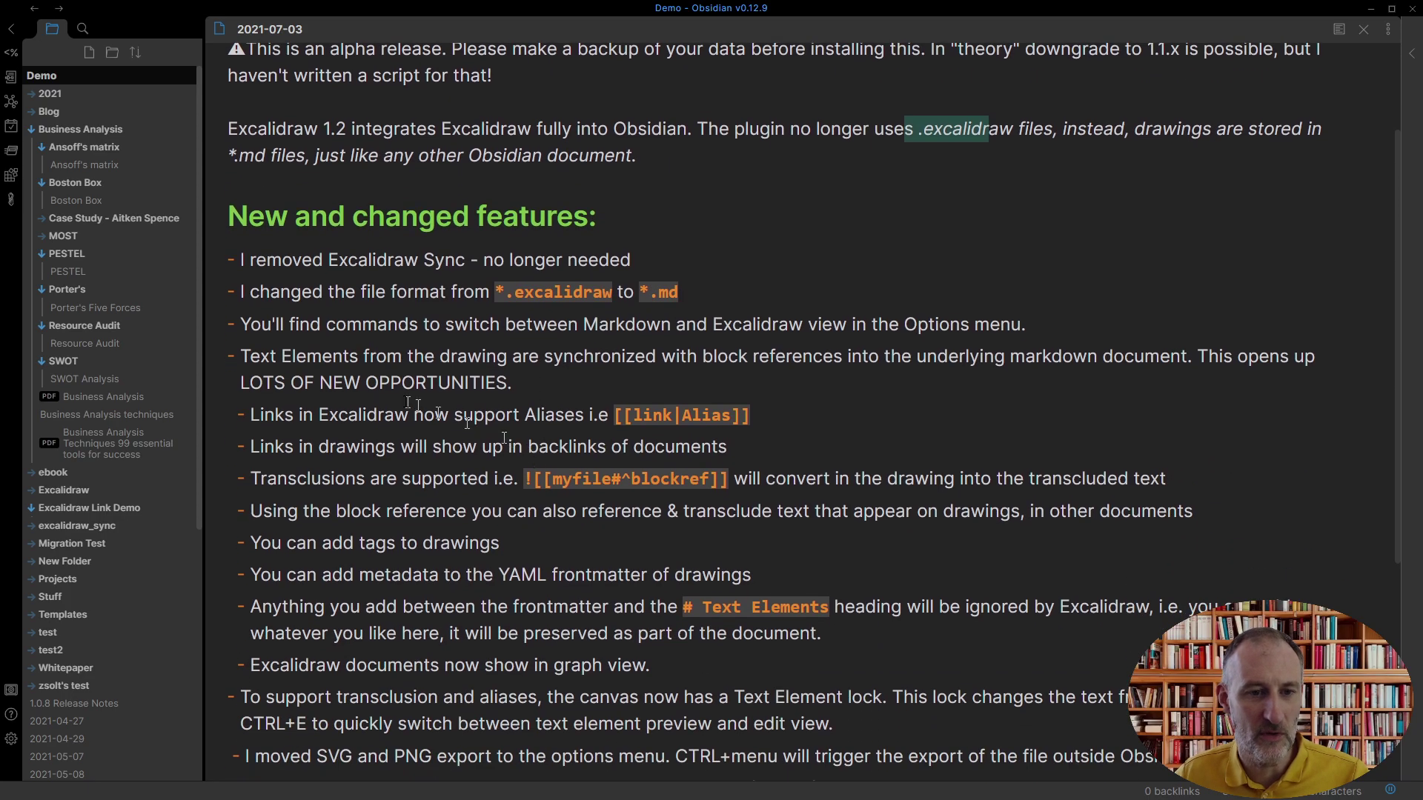
scroll(408, 403, "down", 1)
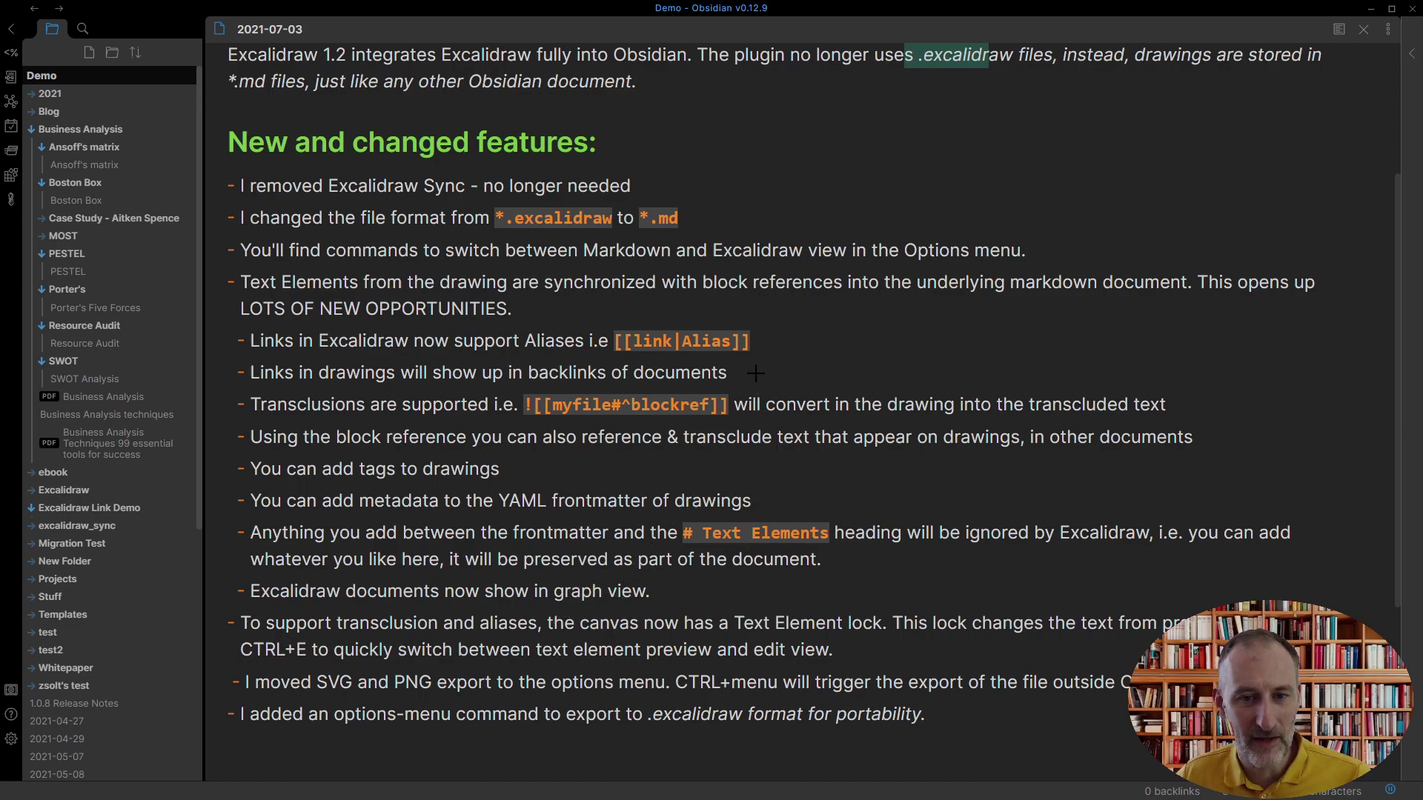
key("ctrl+g")
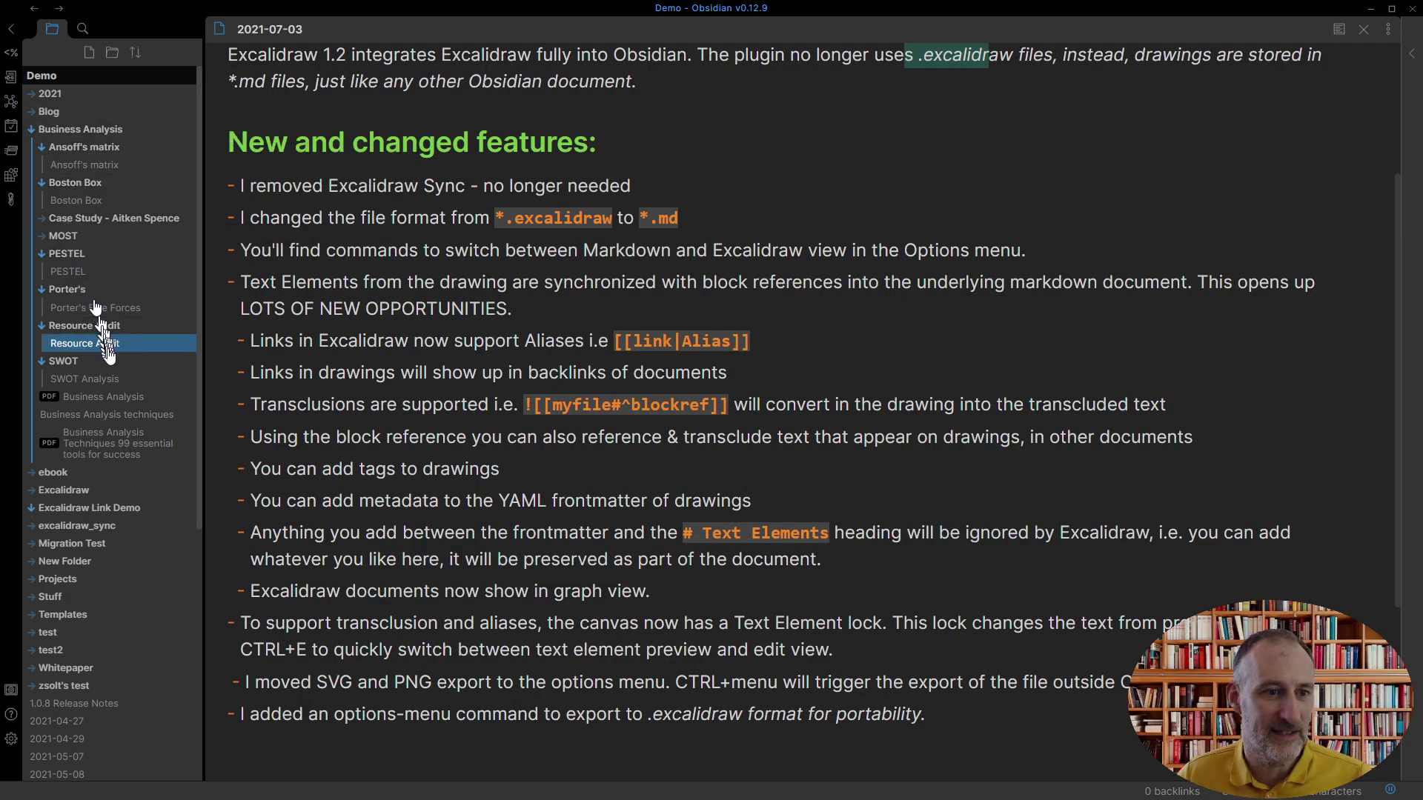
Turn on 'Detect all file extensions' in the Files & Links settings.
left_click(11, 739)
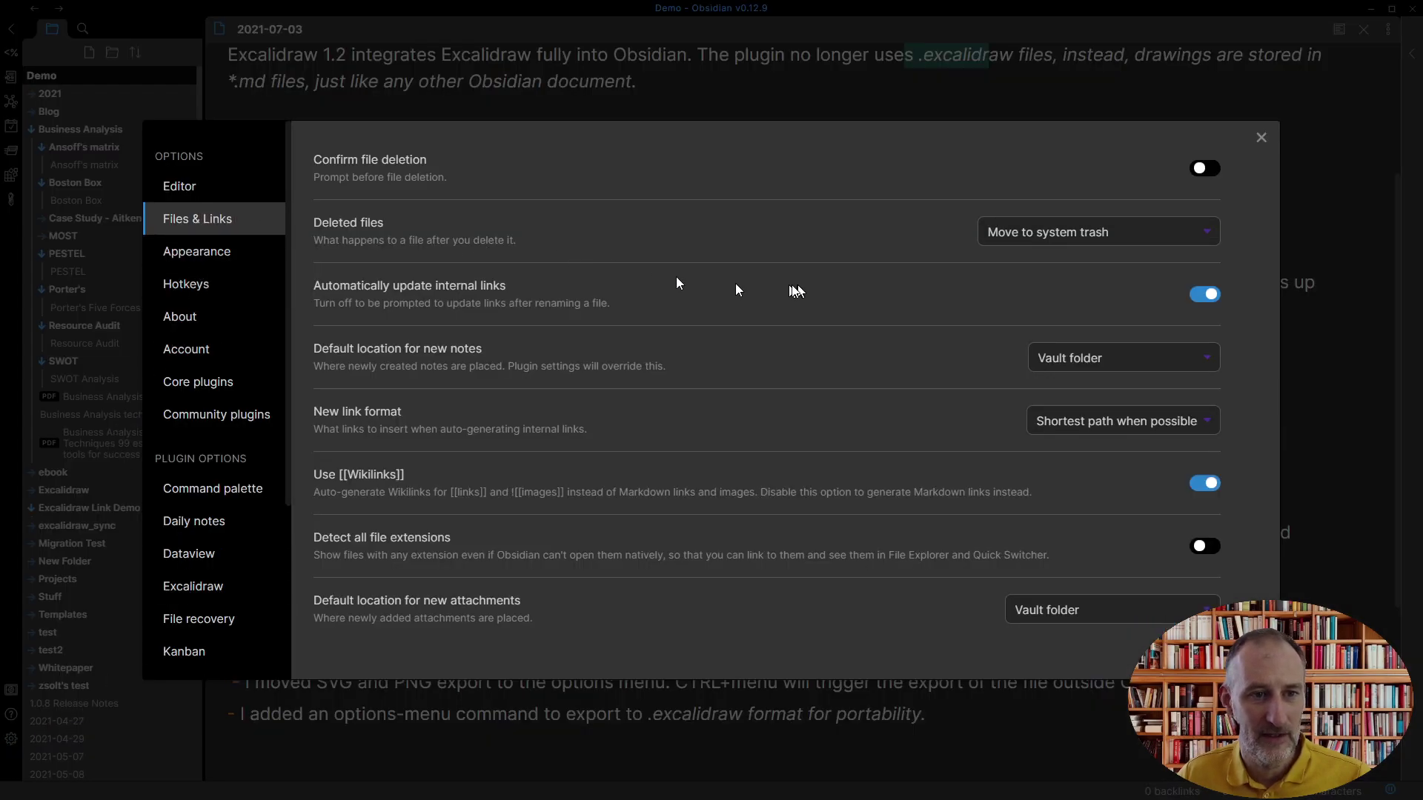
left_click(1205, 547)
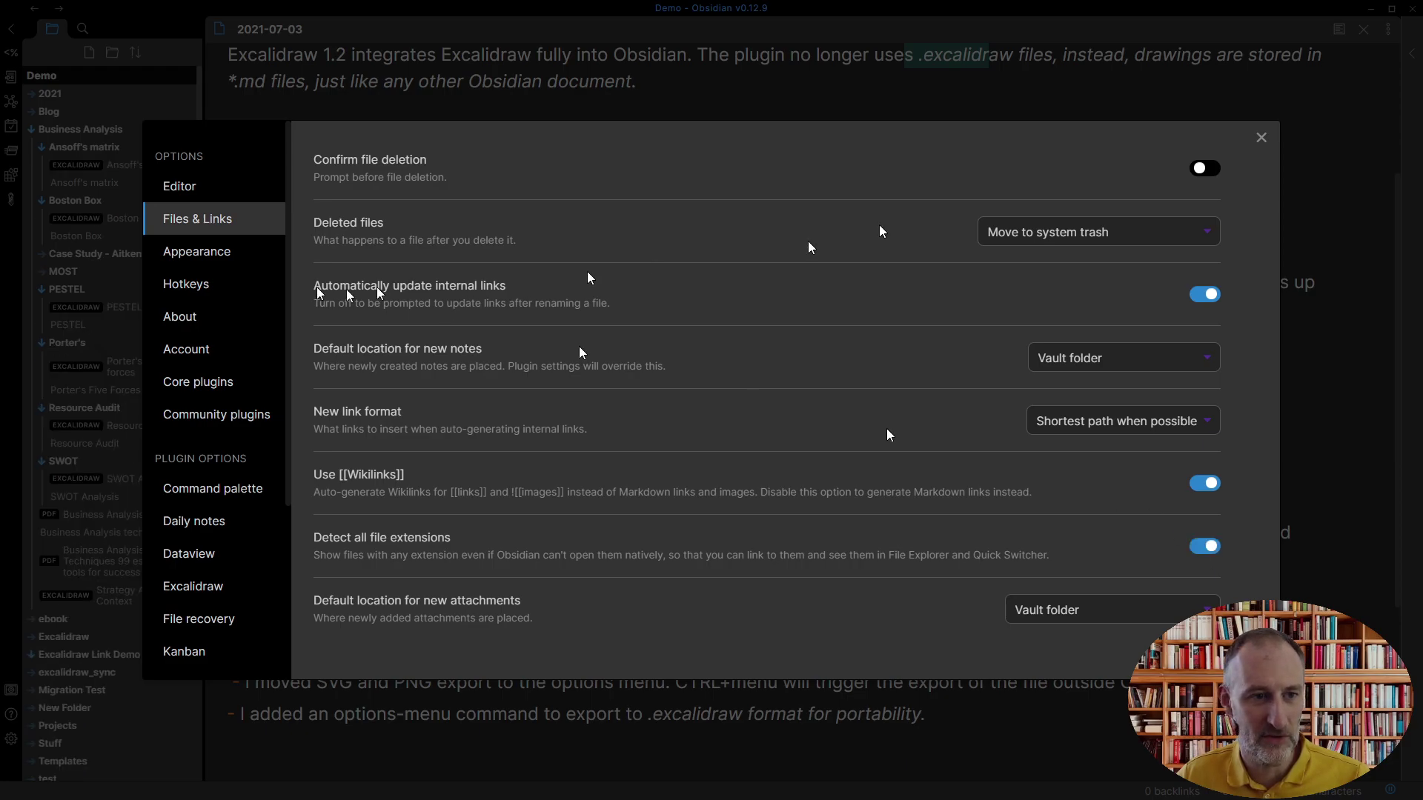
left_click(1261, 141)
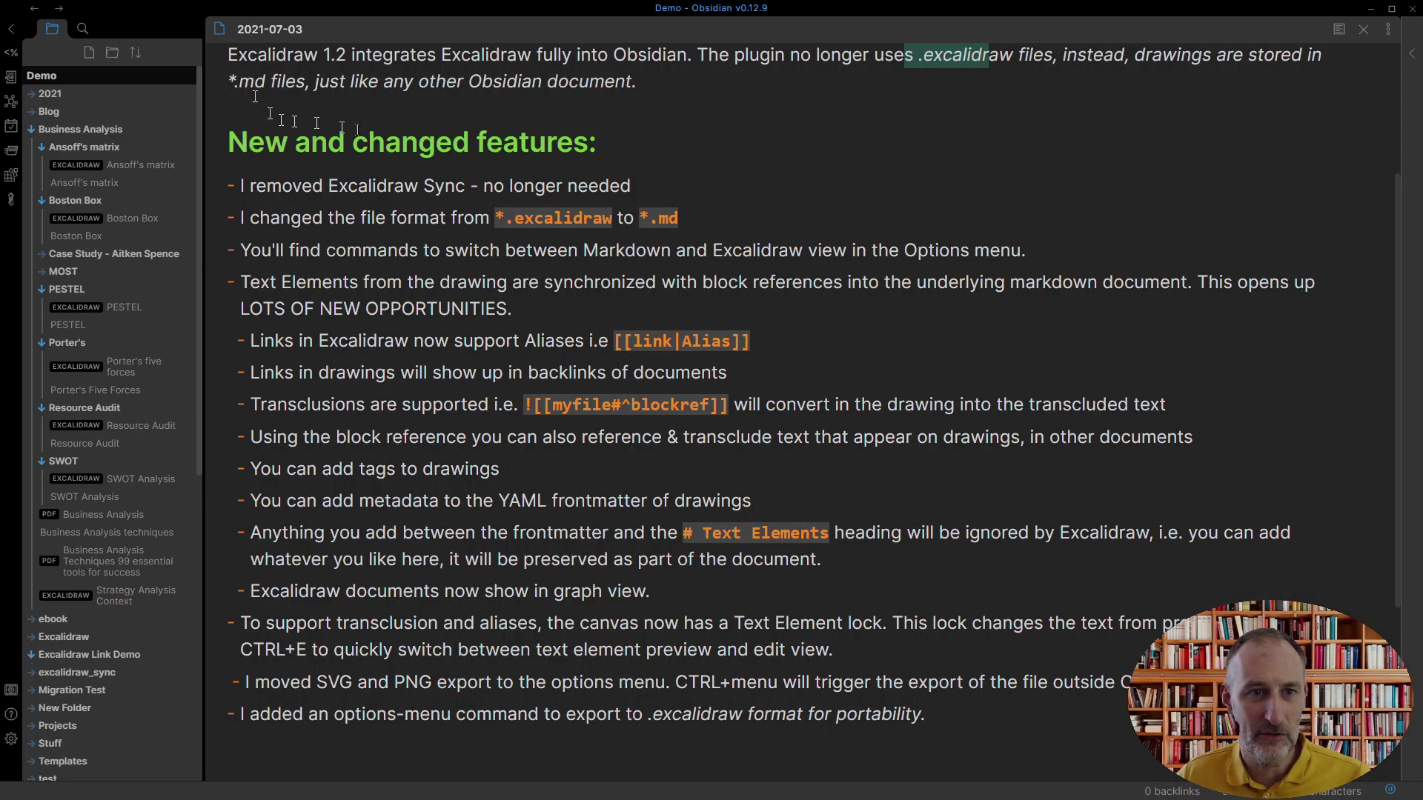
Try opening the old Ansoff's matrix drawing file and dismiss the Windows open-with prompt.
scroll(355, 128, "up", 3)
scroll(363, 111, "up", 1)
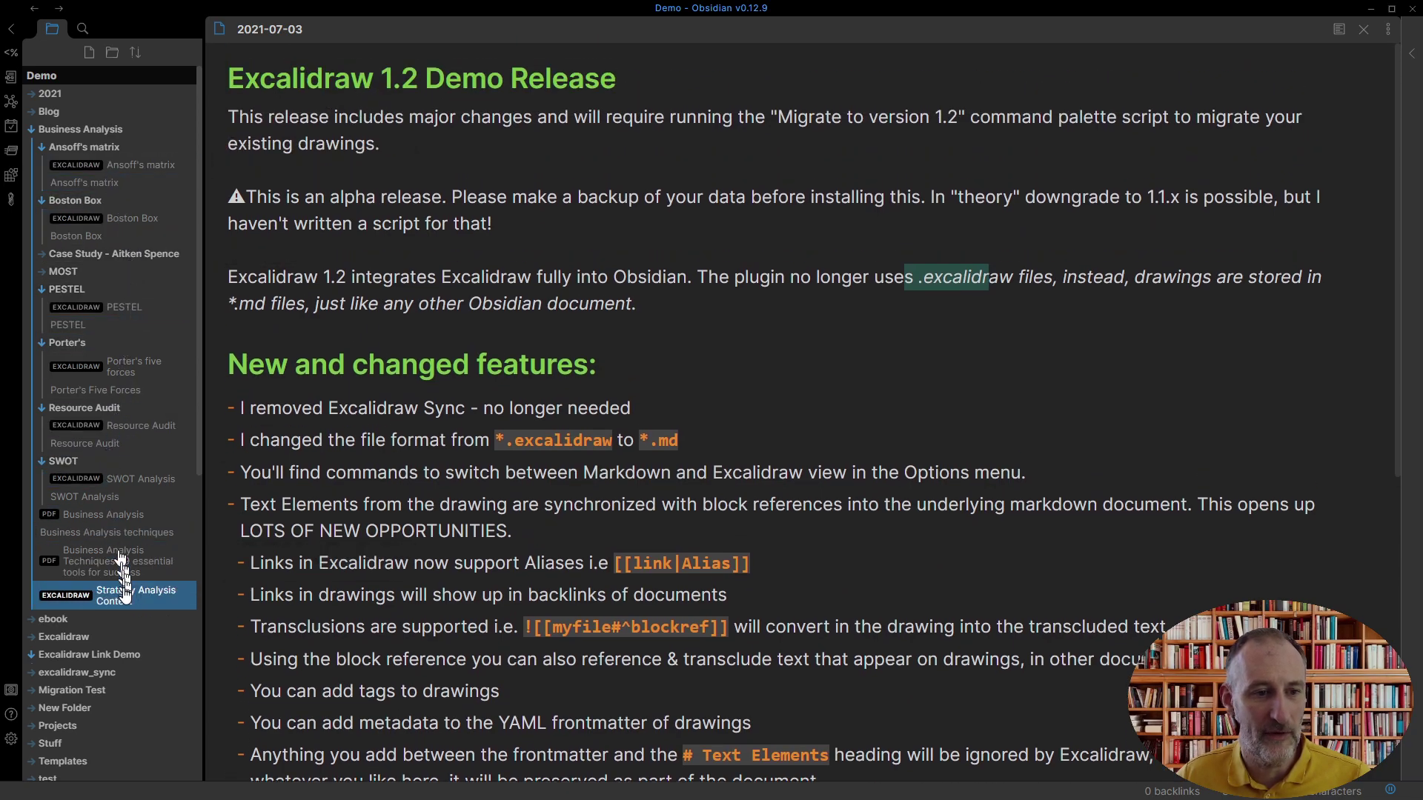
left_click(137, 165)
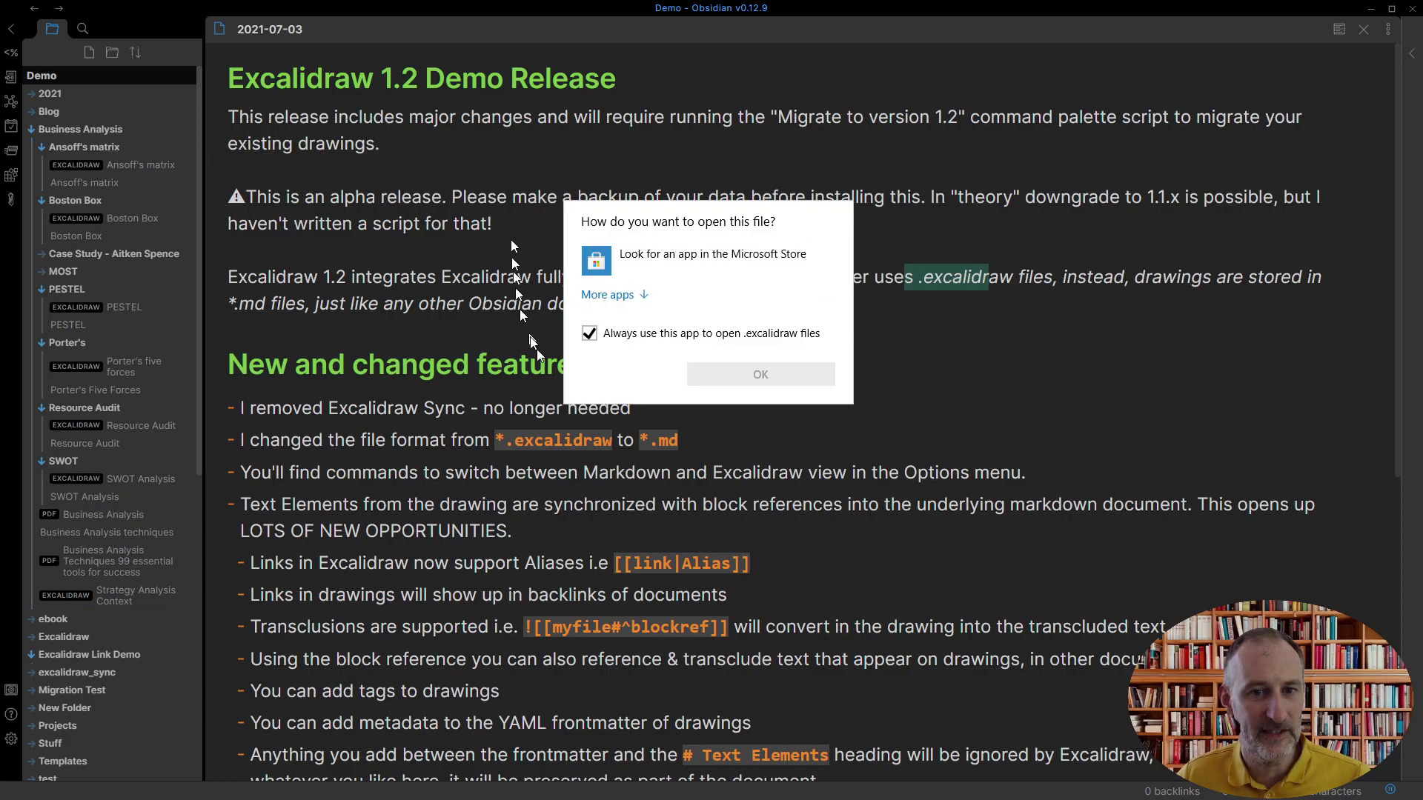
left_click(963, 366)
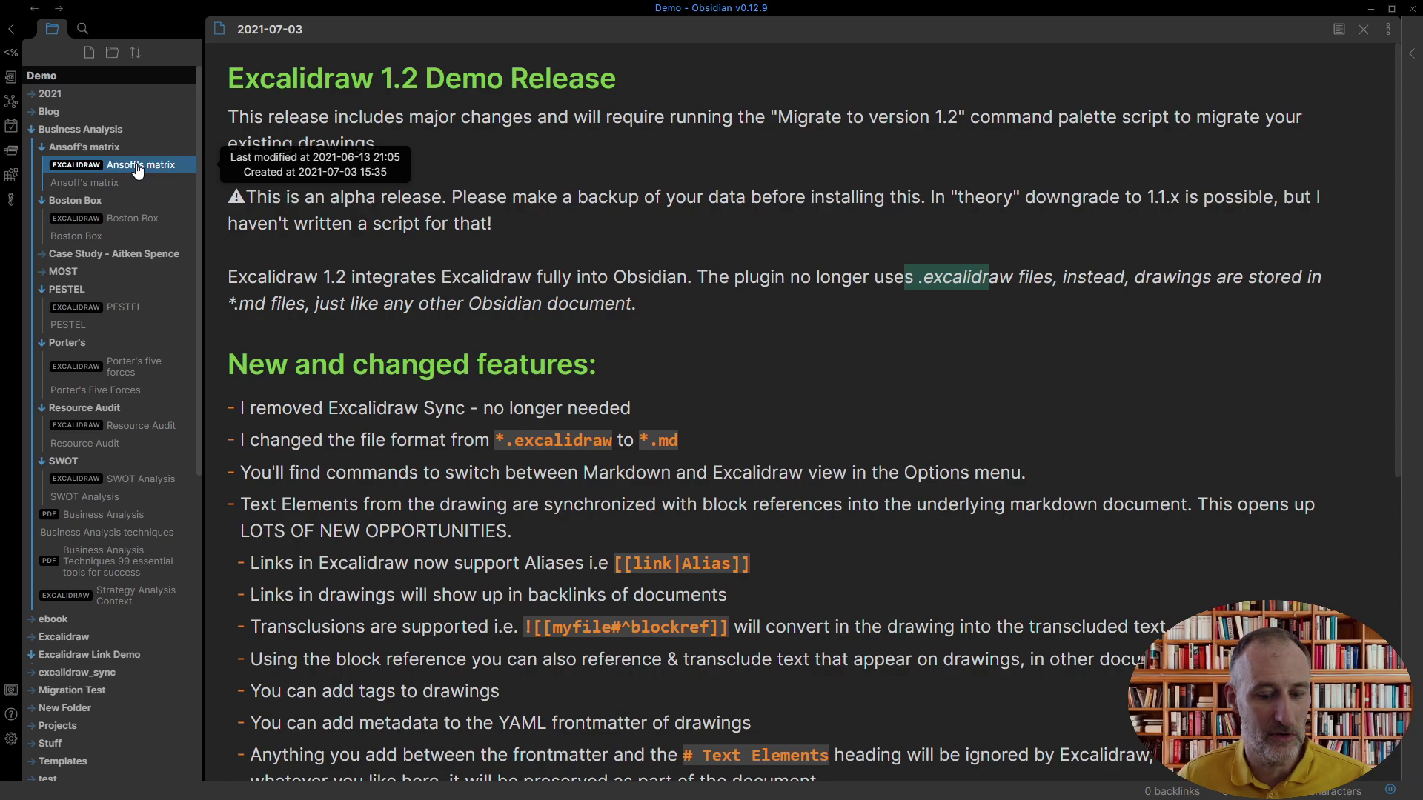
Run 'Excalidraw: MIGRATE to version 1.2' from the command palette using 'mig'.
key("ctrl+p")
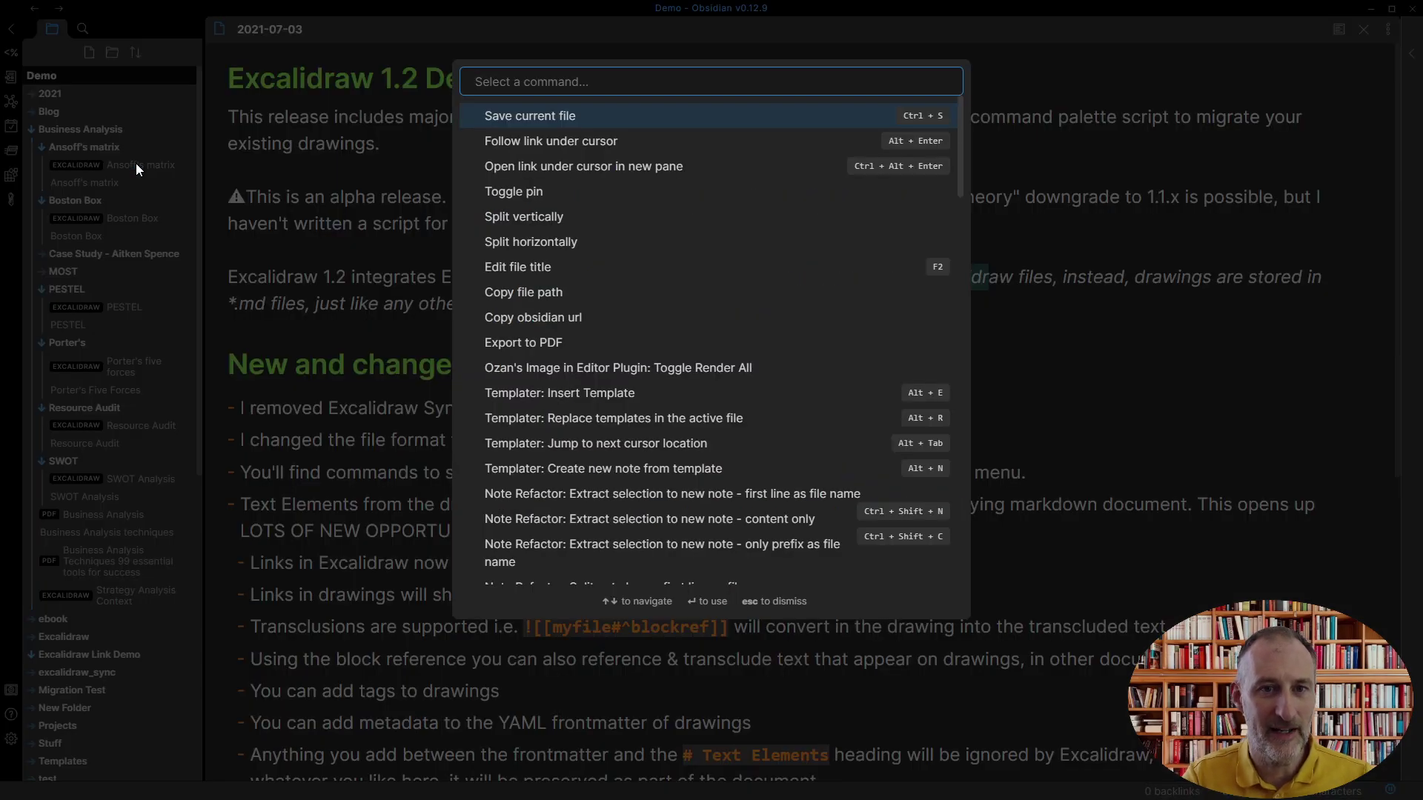
type("mig")
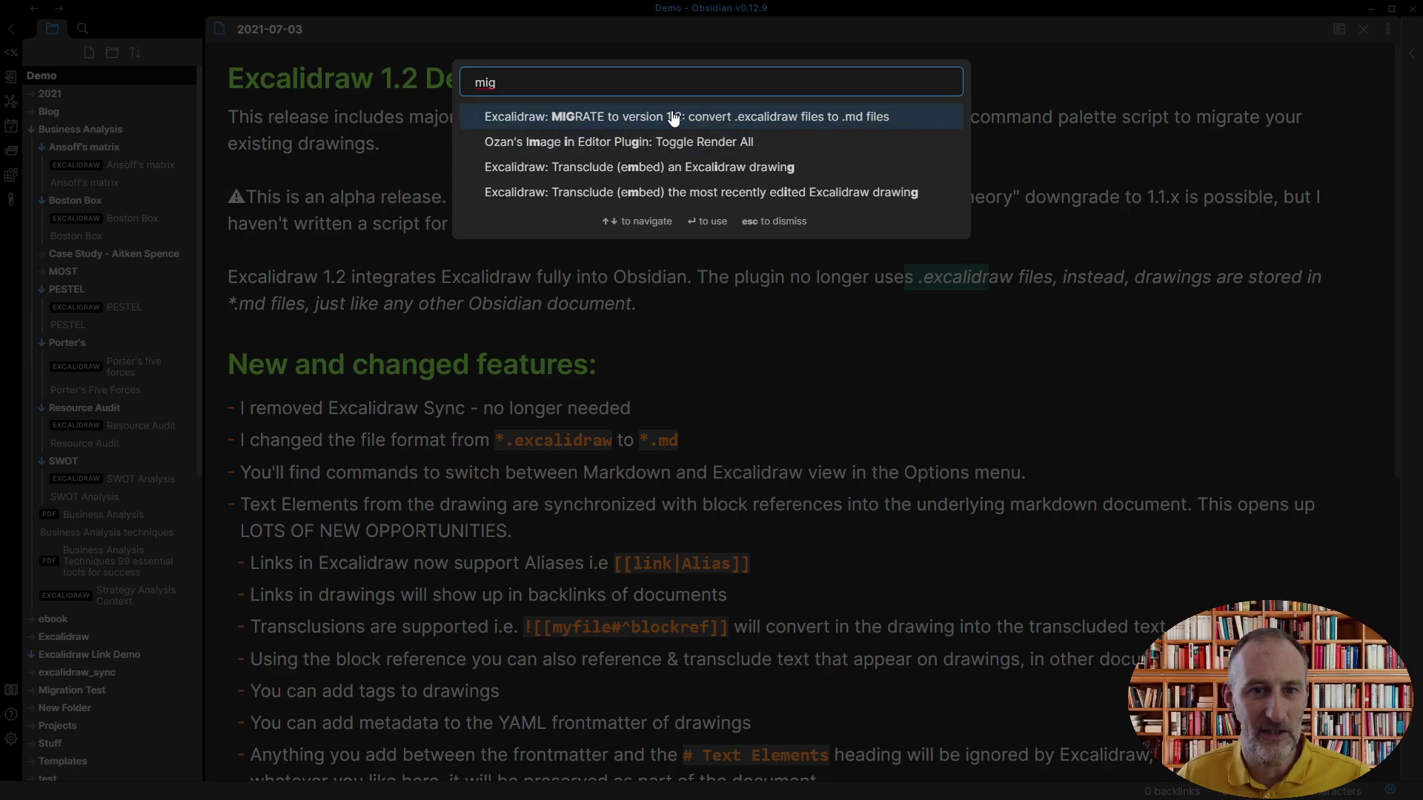
left_click(755, 123)
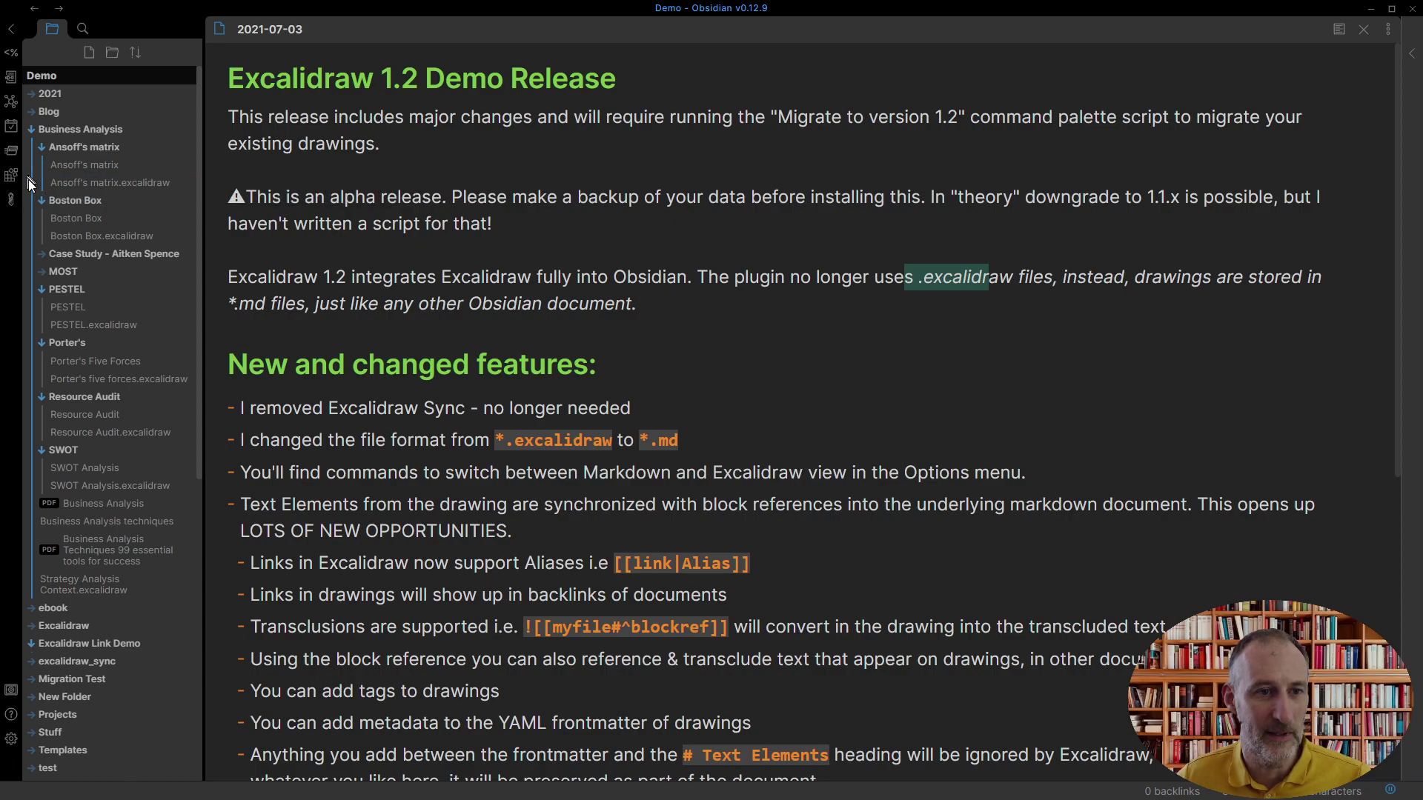
Open Ansoff's matrix.excalidraw and view it as markdown.
left_click(148, 186)
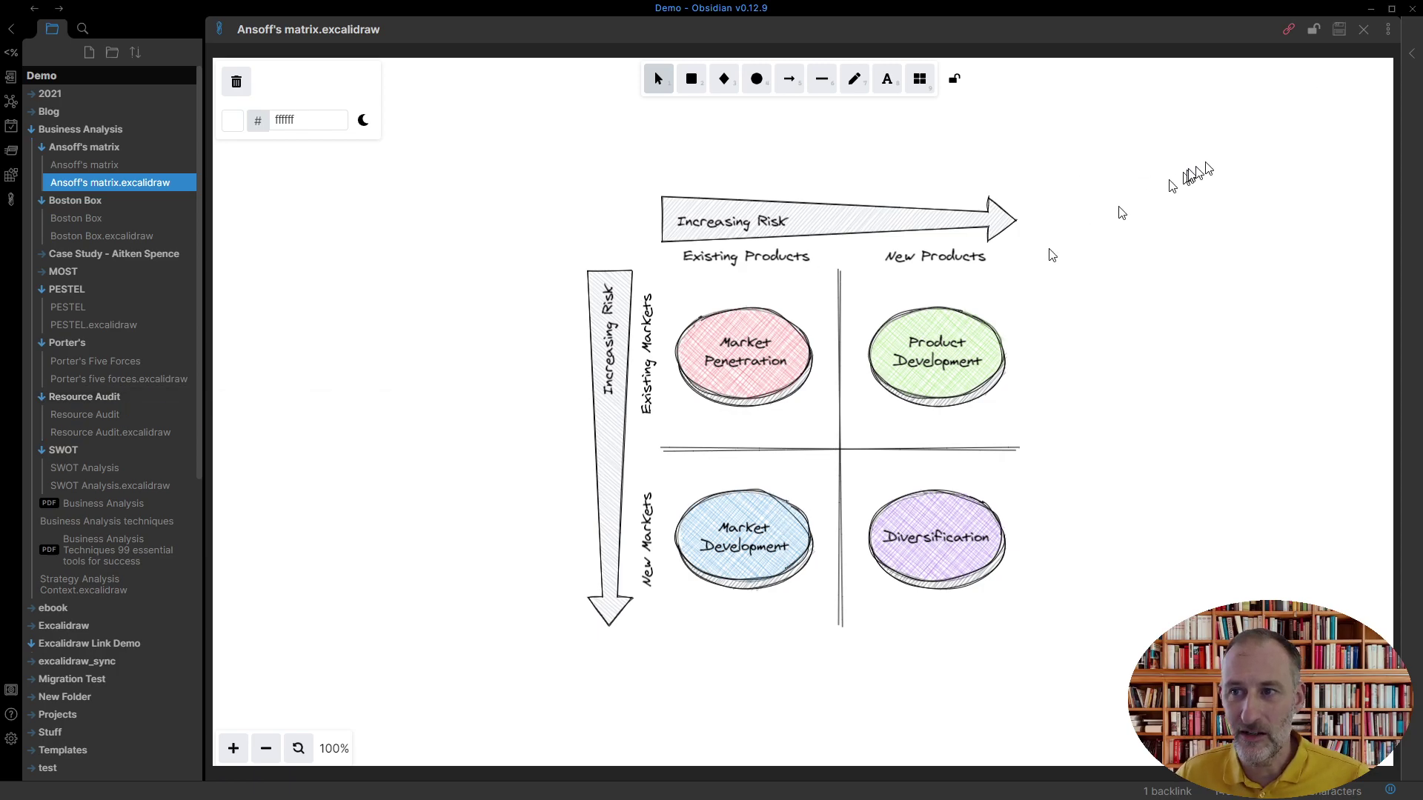
left_click(1388, 33)
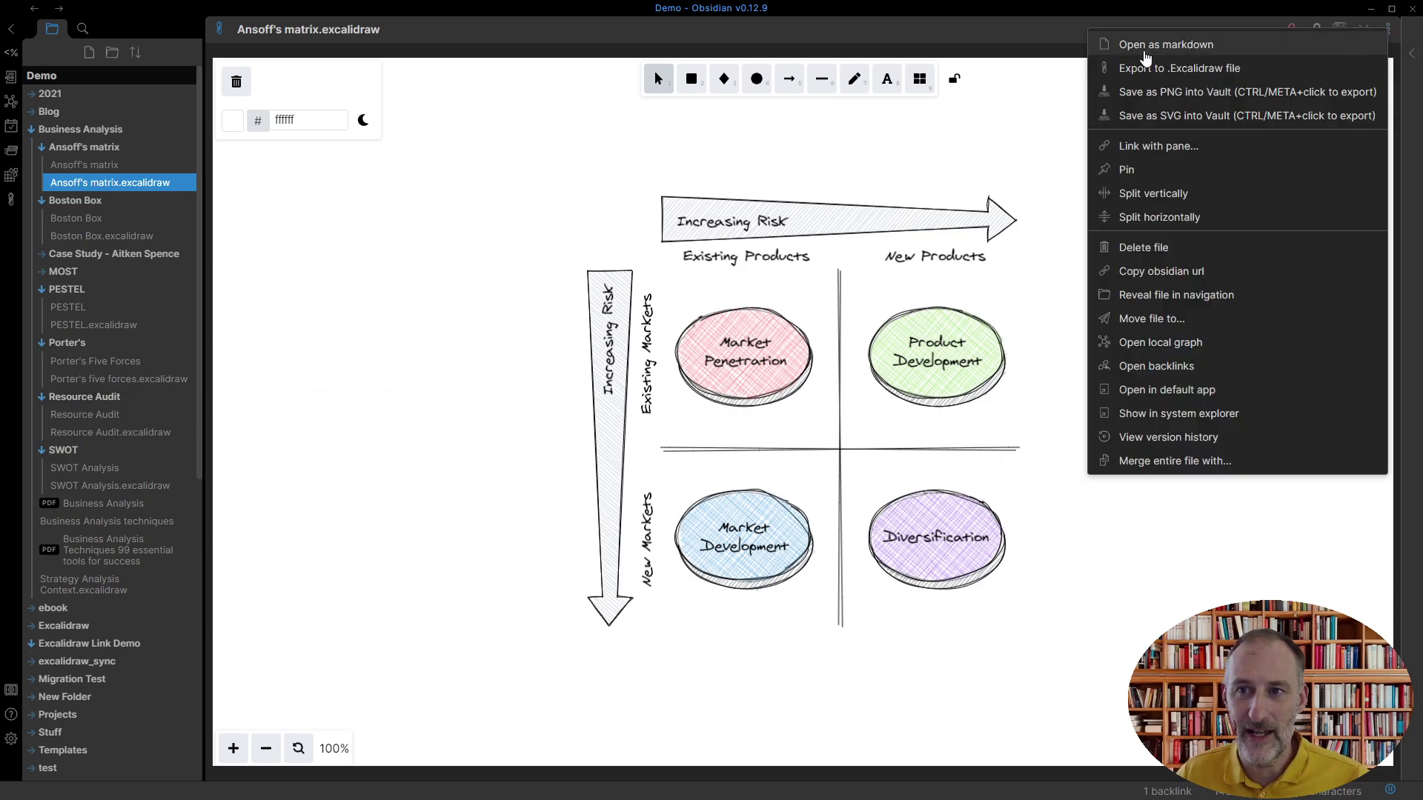
left_click(1144, 46)
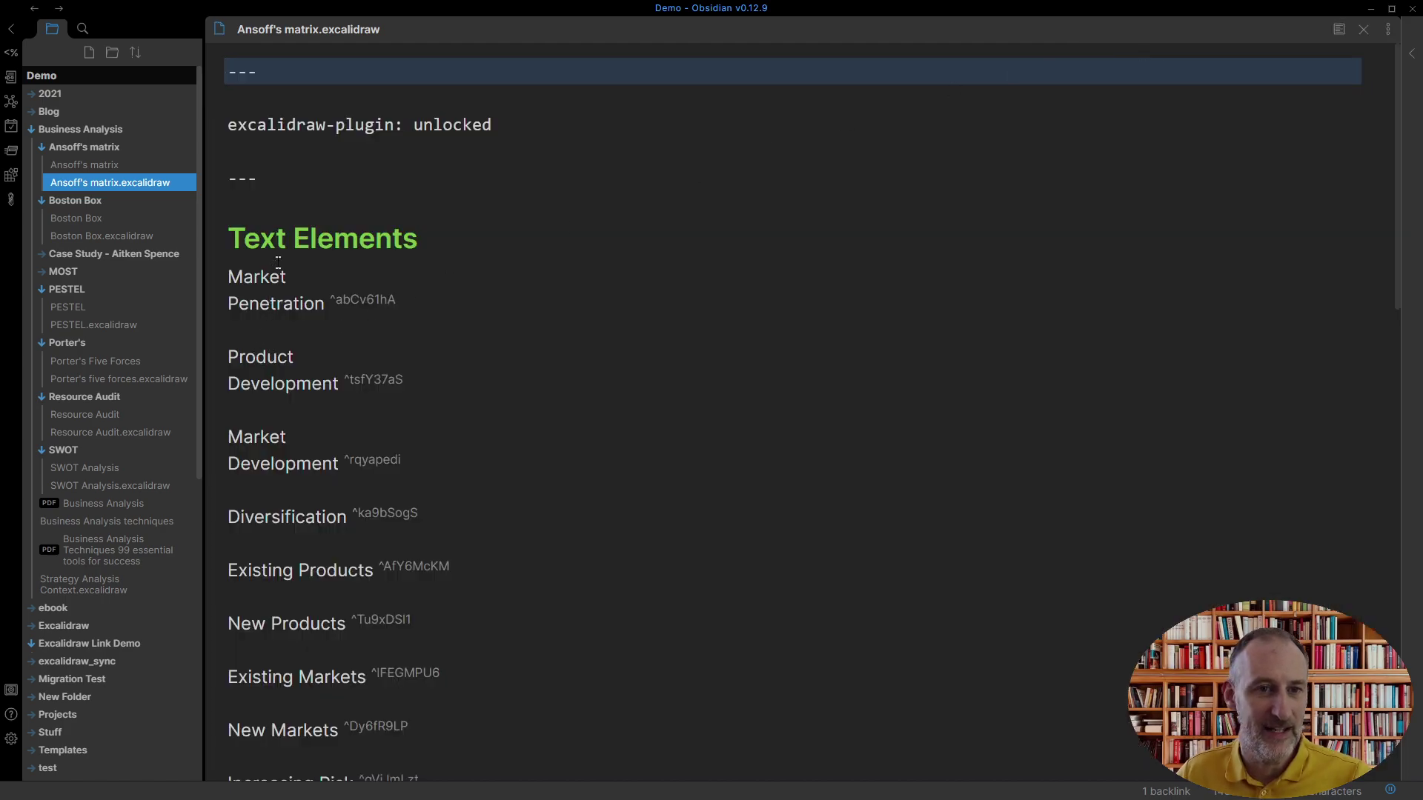
scroll(278, 281, "down", 1)
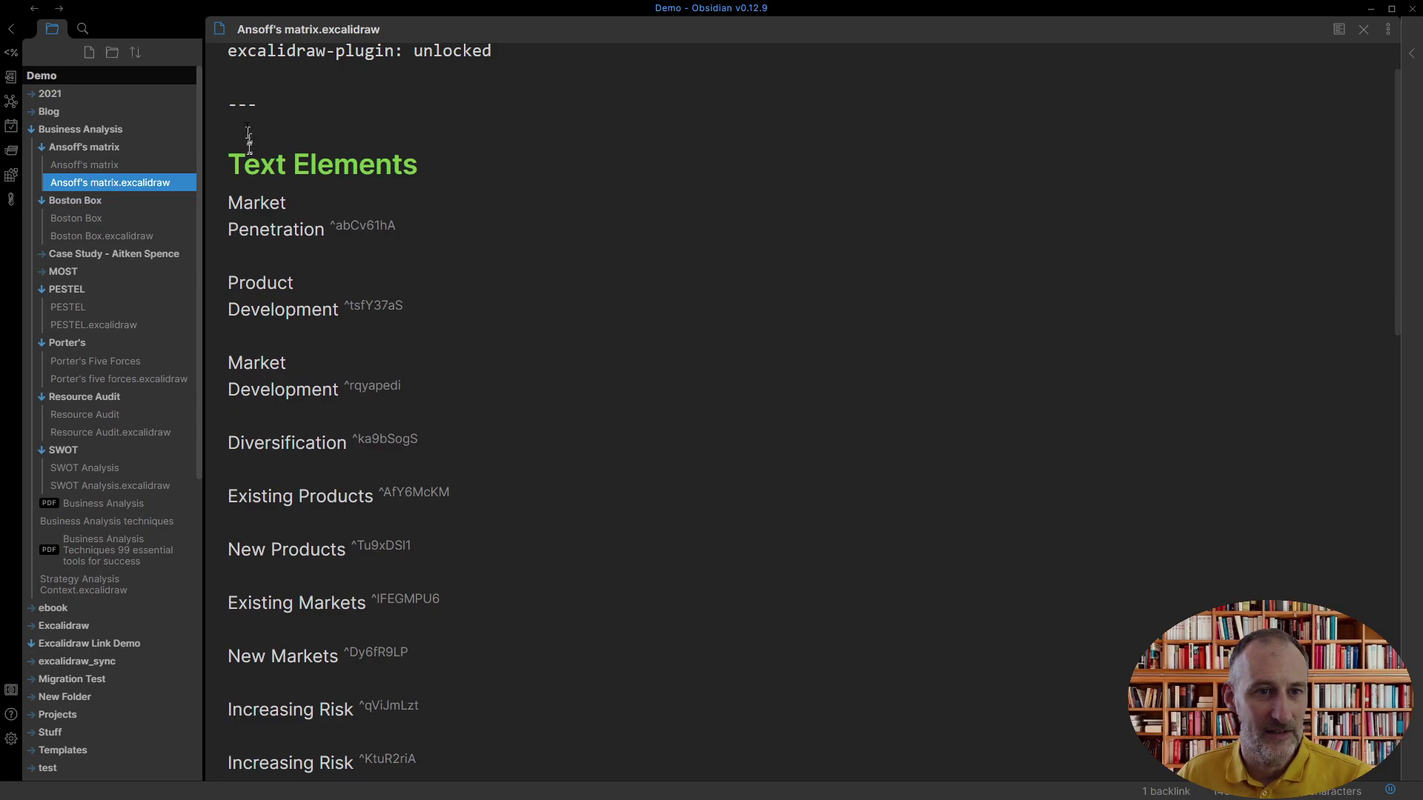
scroll(394, 137, "up", 1)
scroll(381, 124, "up", 1)
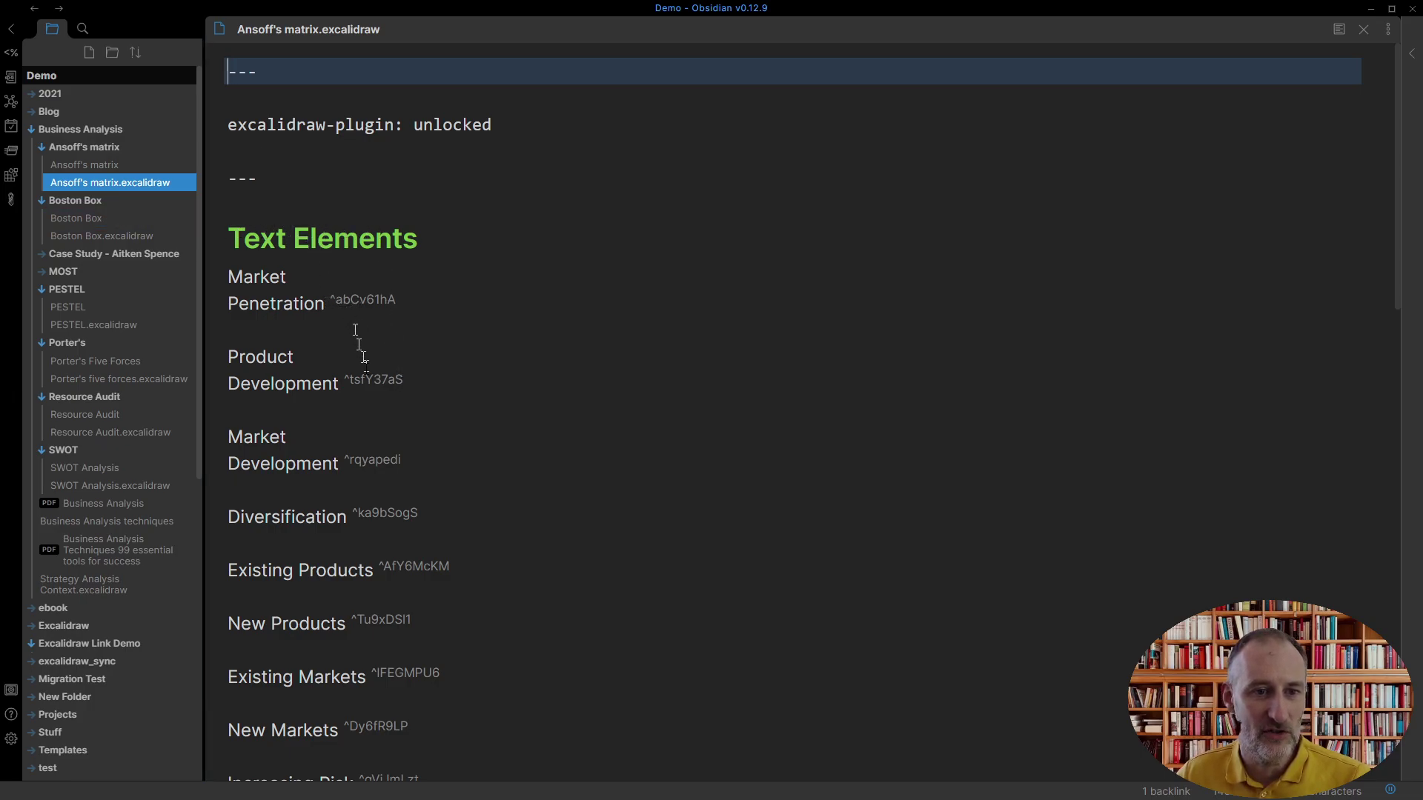
Review the Text Elements source, then switch back to the Excalidraw drawing view.
scroll(366, 385, "down", 2)
scroll(366, 385, "down", 3)
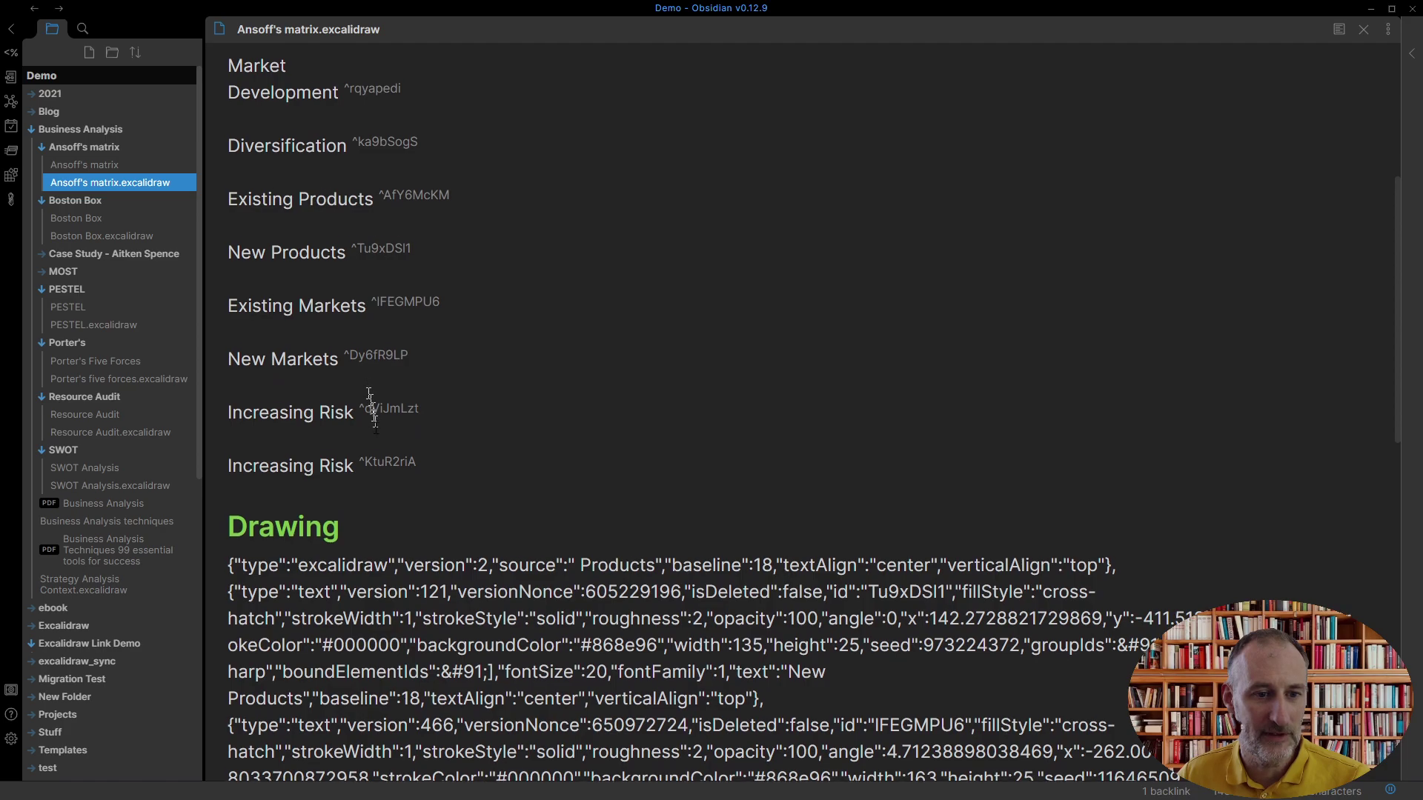
scroll(371, 406, "down", 2)
scroll(519, 581, "up", 5)
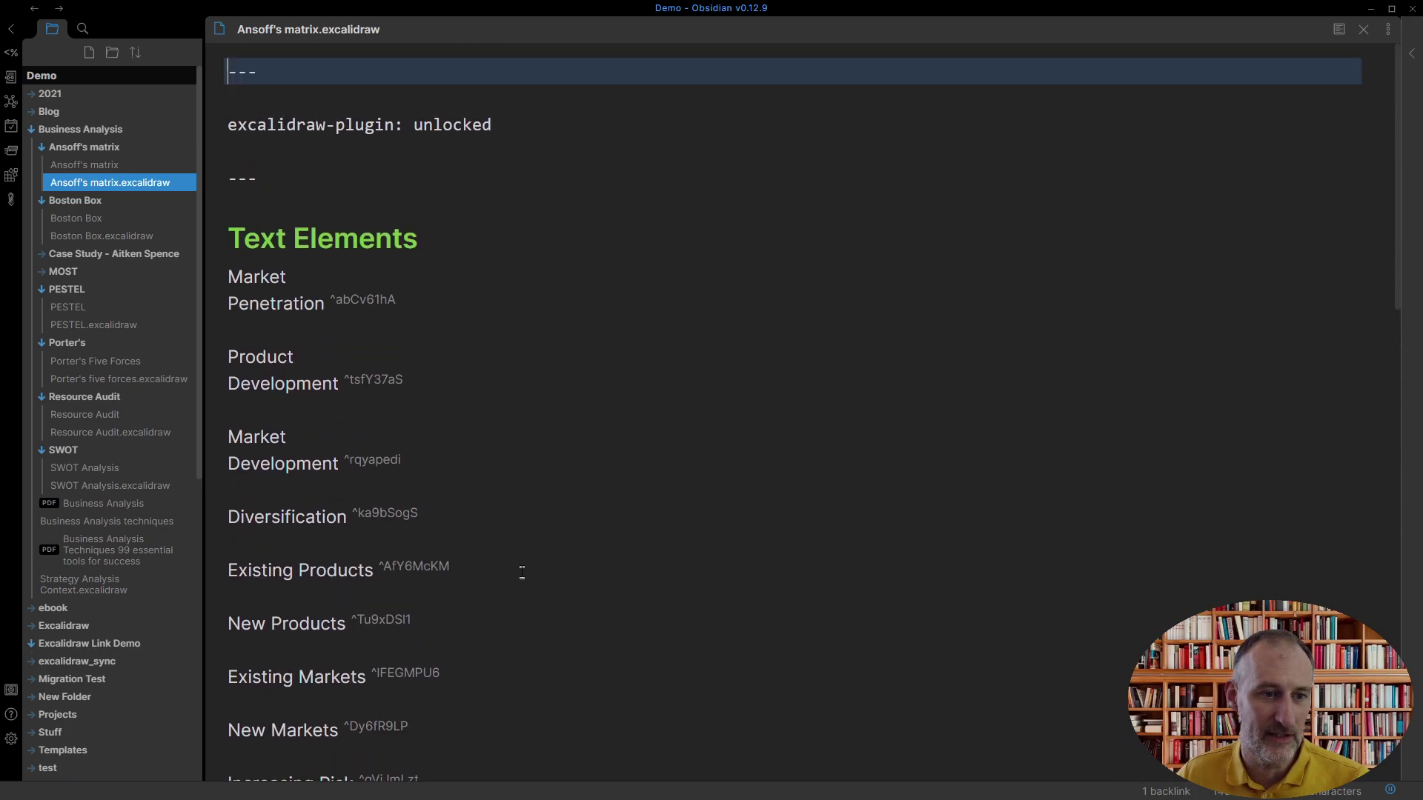
left_click(1388, 30)
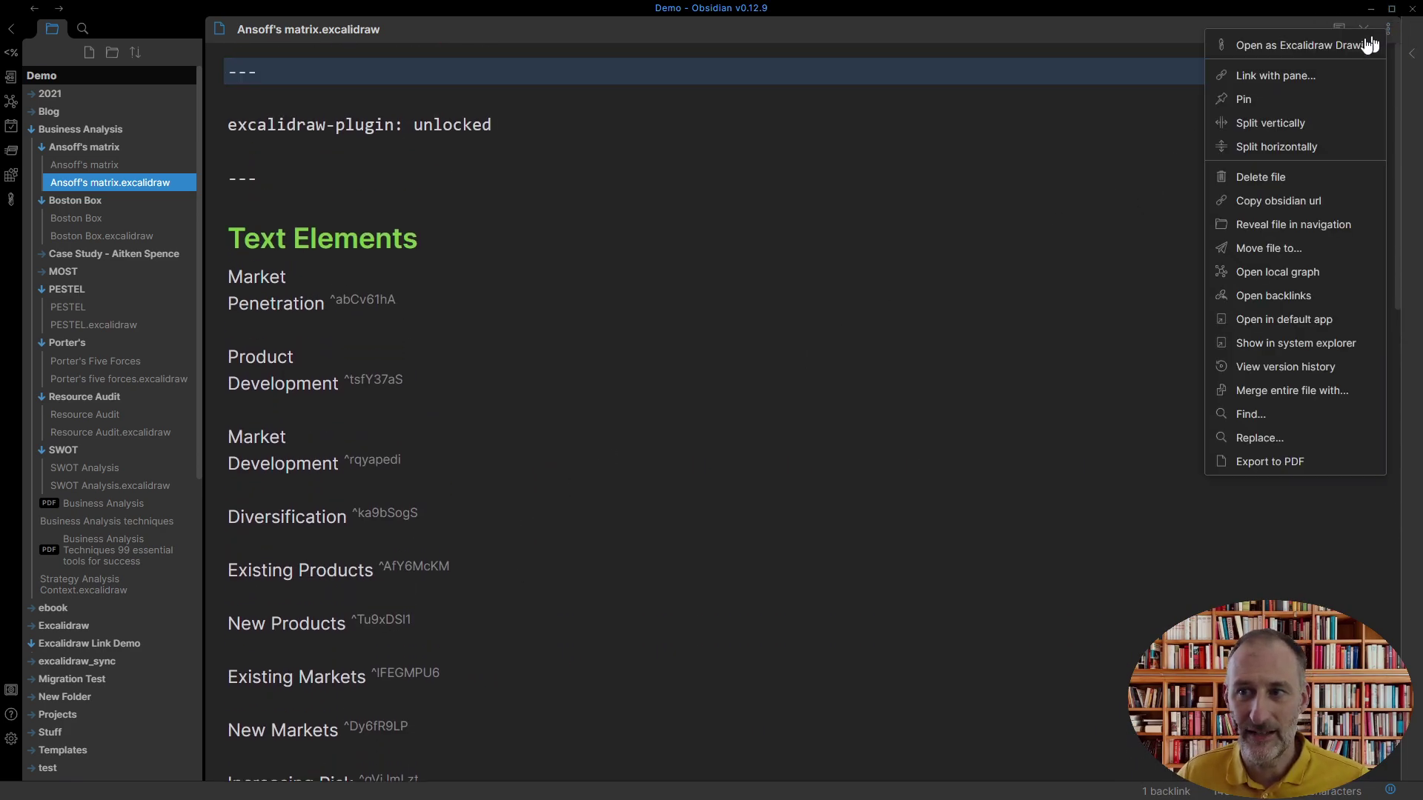
left_click(1369, 45)
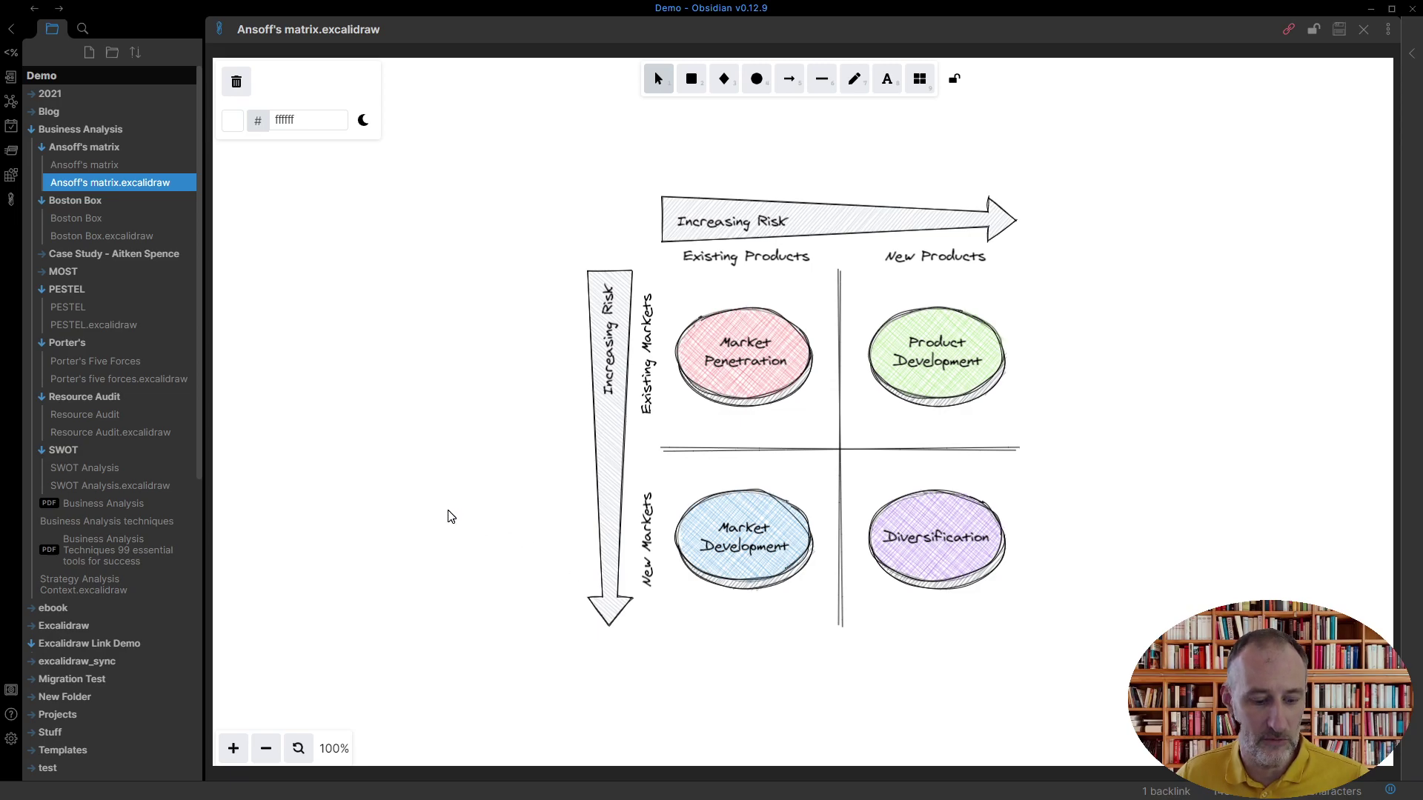
Open SWOT Analysis.excalidraw from its node in the graph view.
key("ctrl+g")
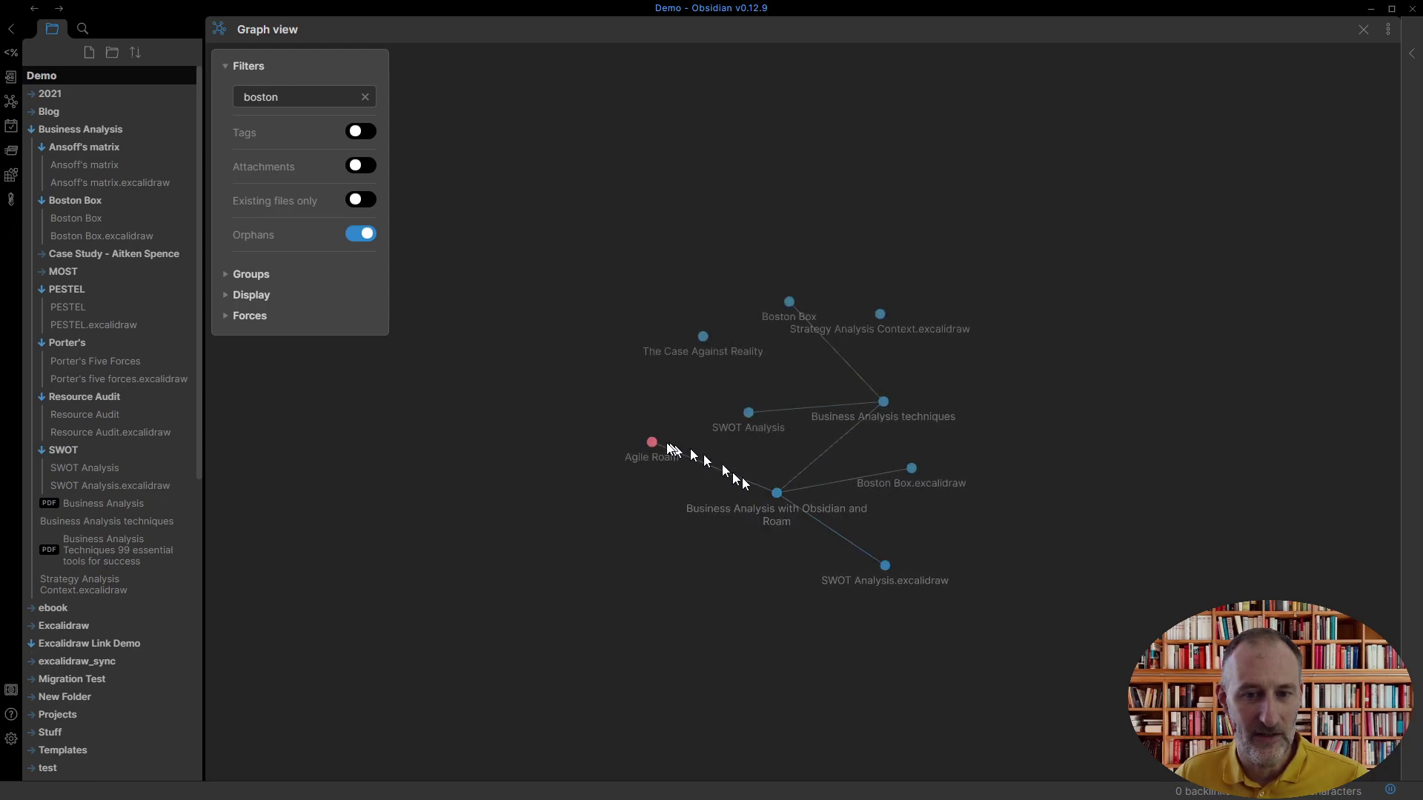
left_click(886, 566)
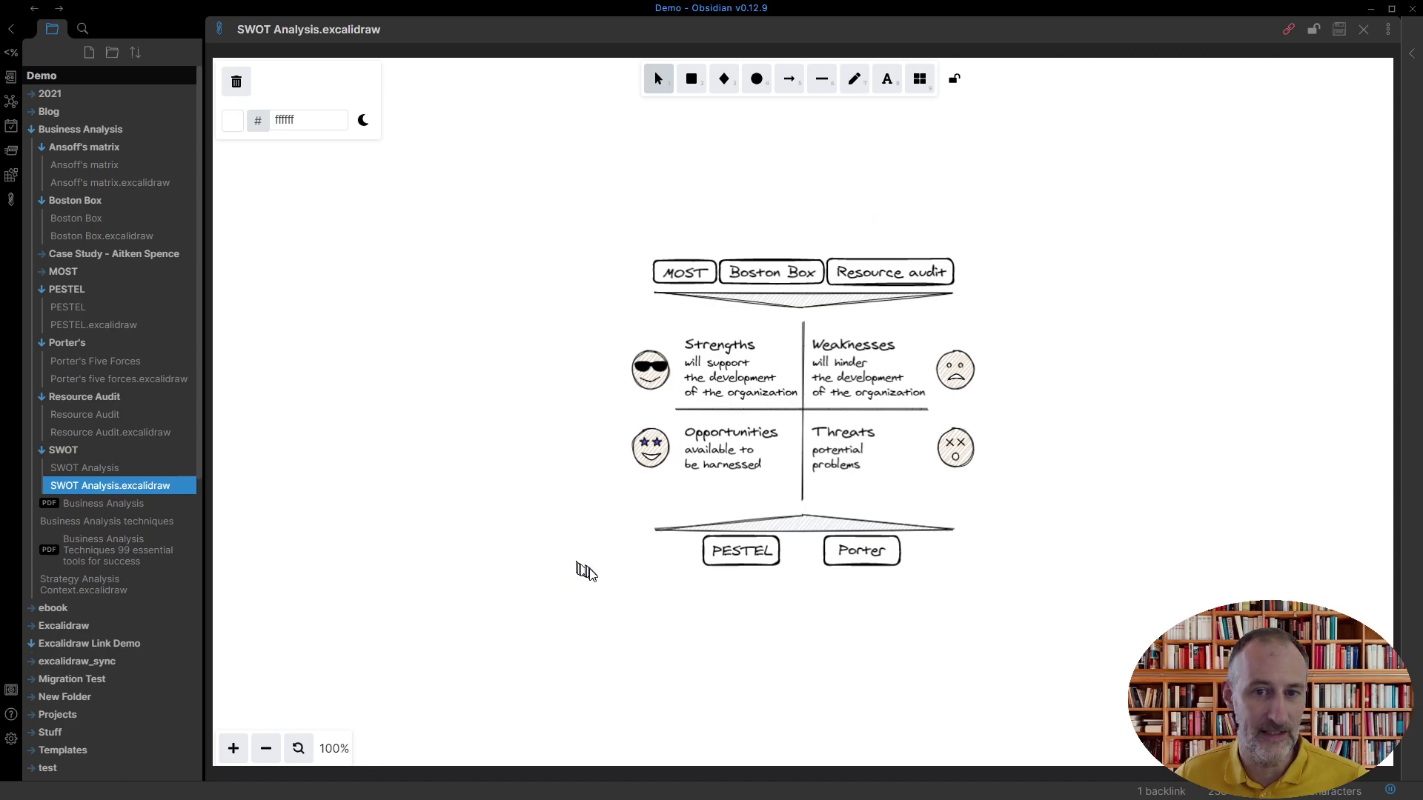
Ungroup the Boston Box label from its box.
left_click(774, 262)
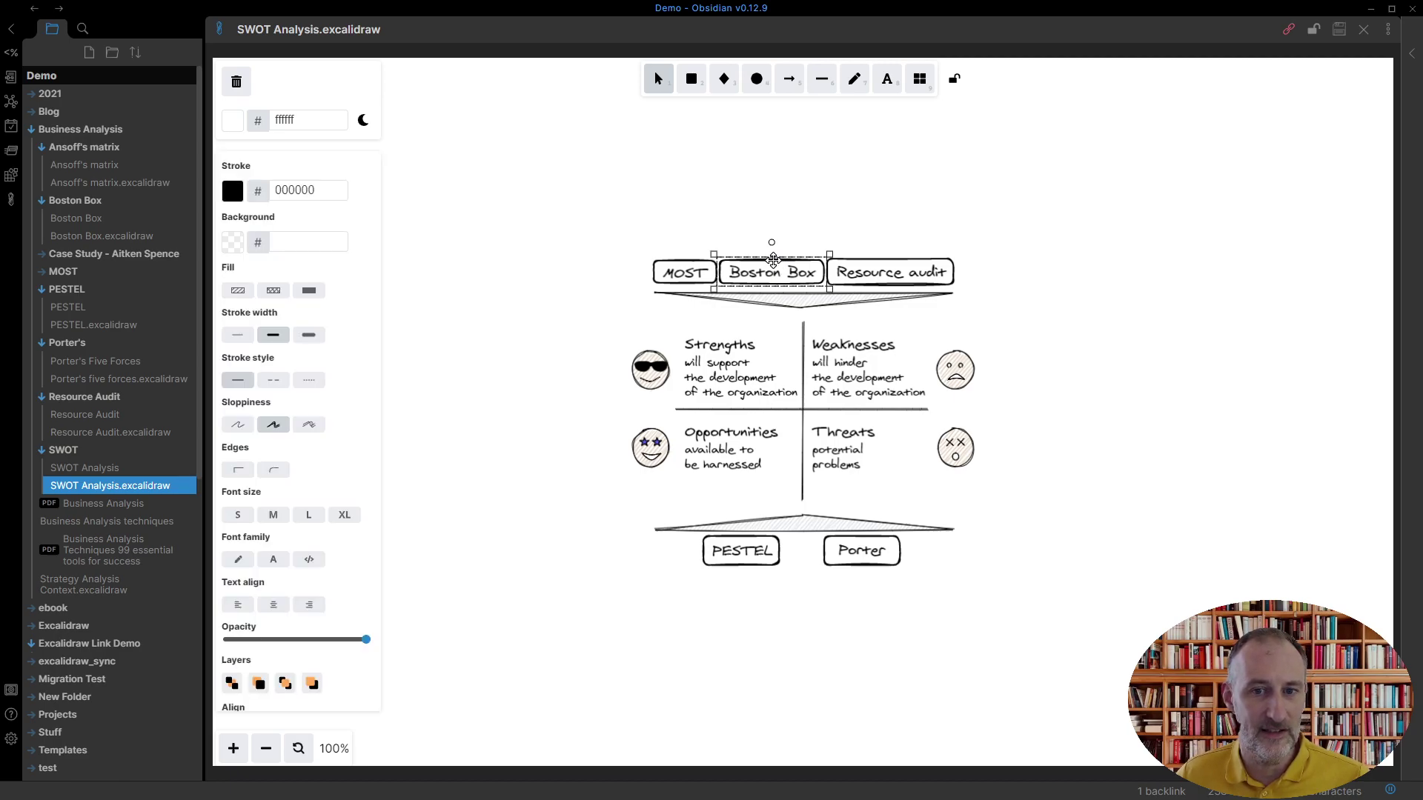
right_click(773, 260)
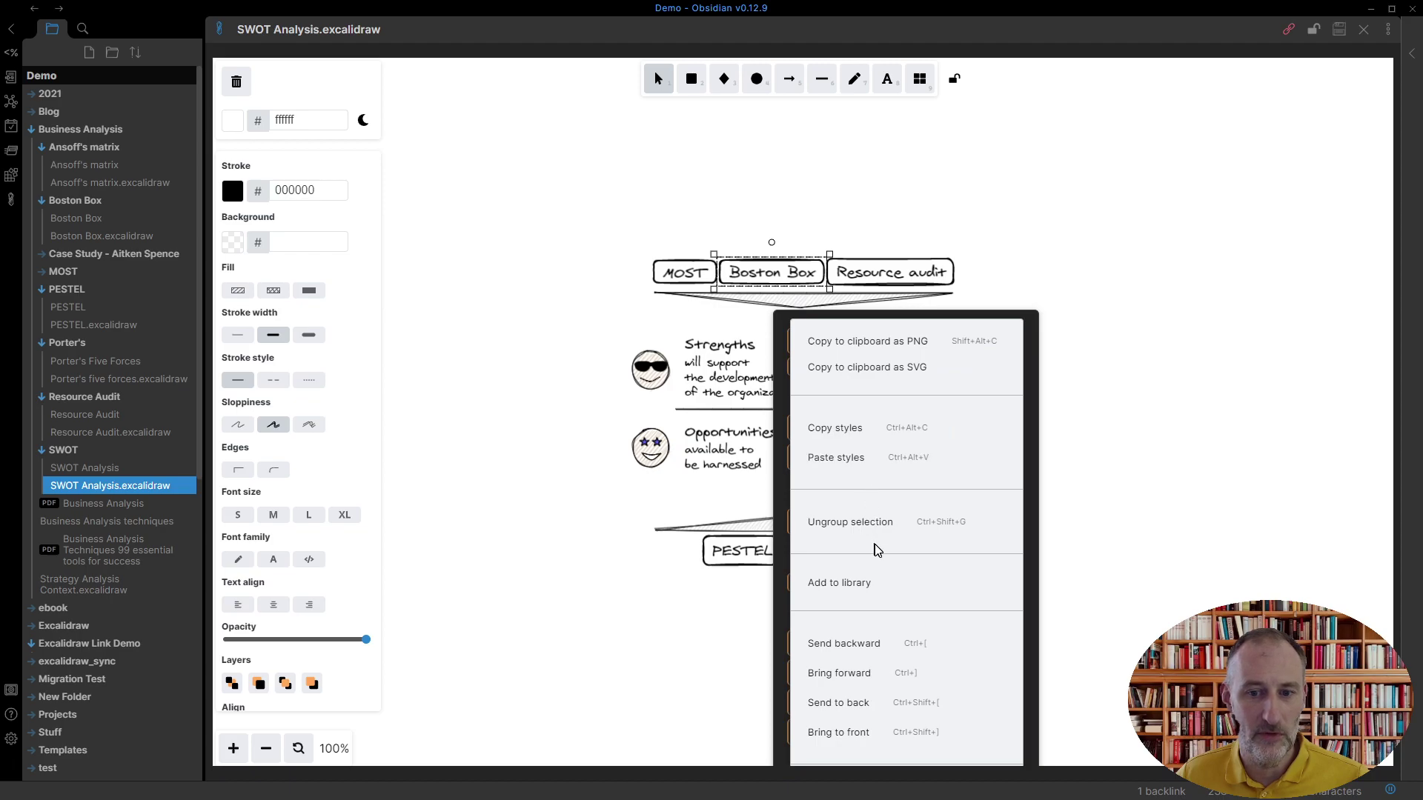
left_click(850, 522)
left_click(830, 224)
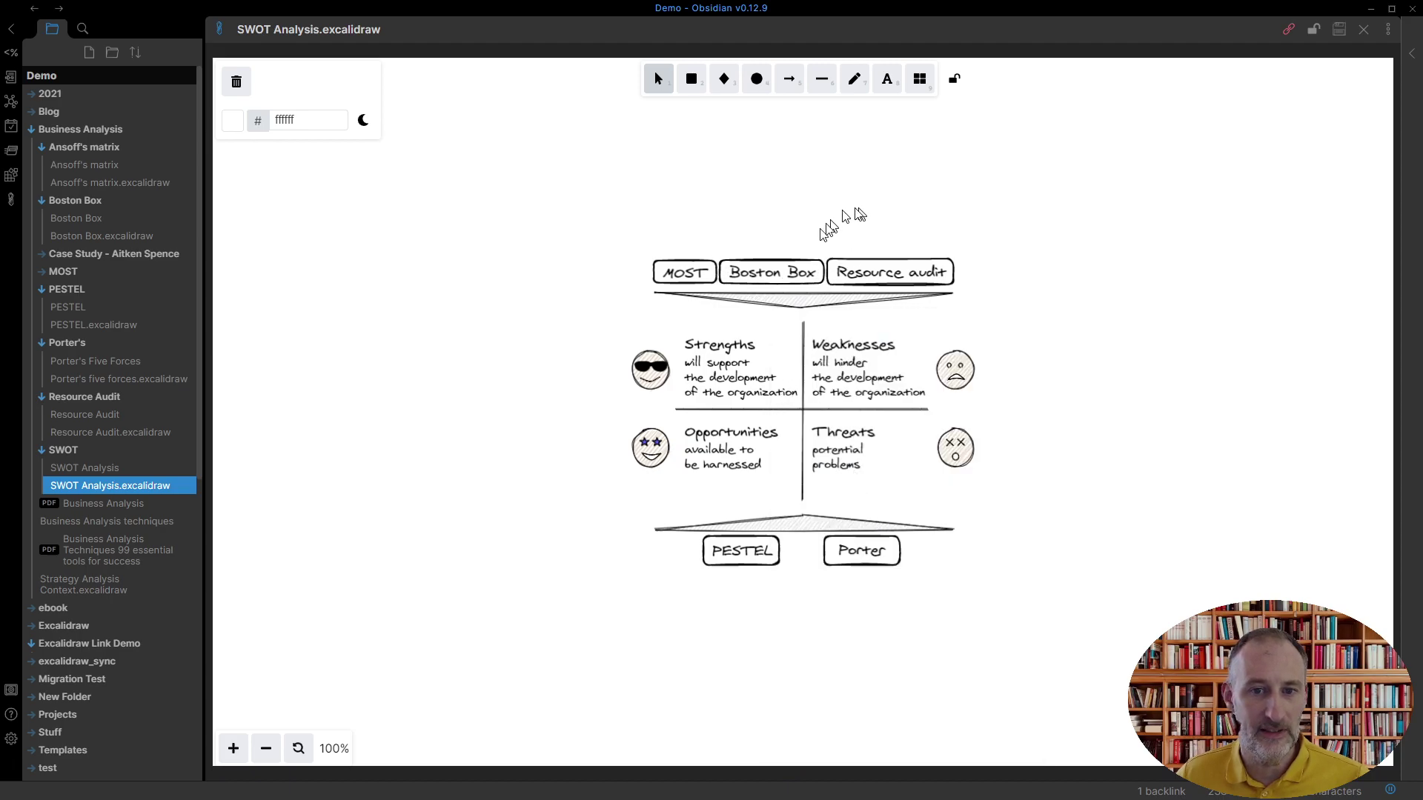
Wrap the label as [[Boston Box]] and move it above the top row of boxes.
left_click(787, 271)
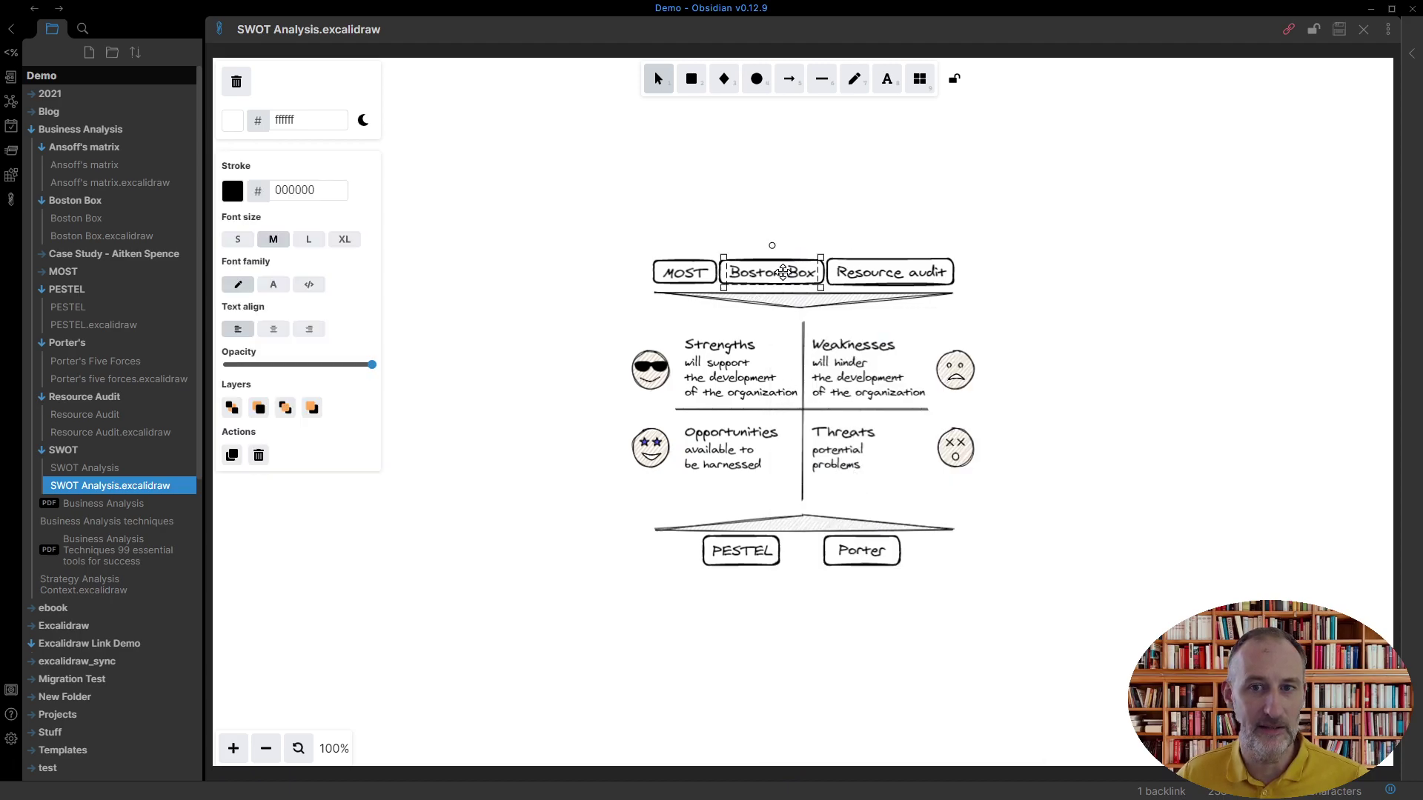
double_click(787, 274)
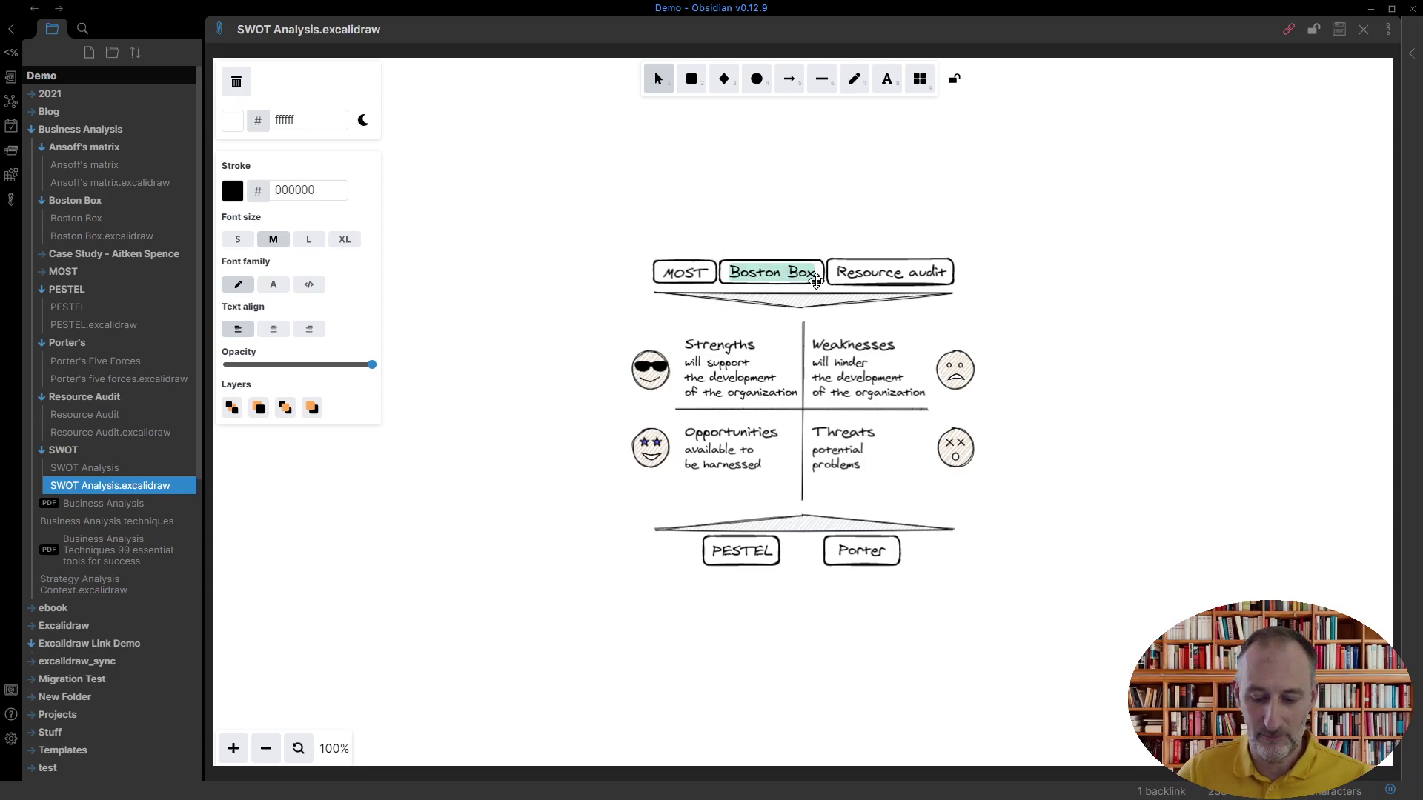
key("Home")
type("[[")
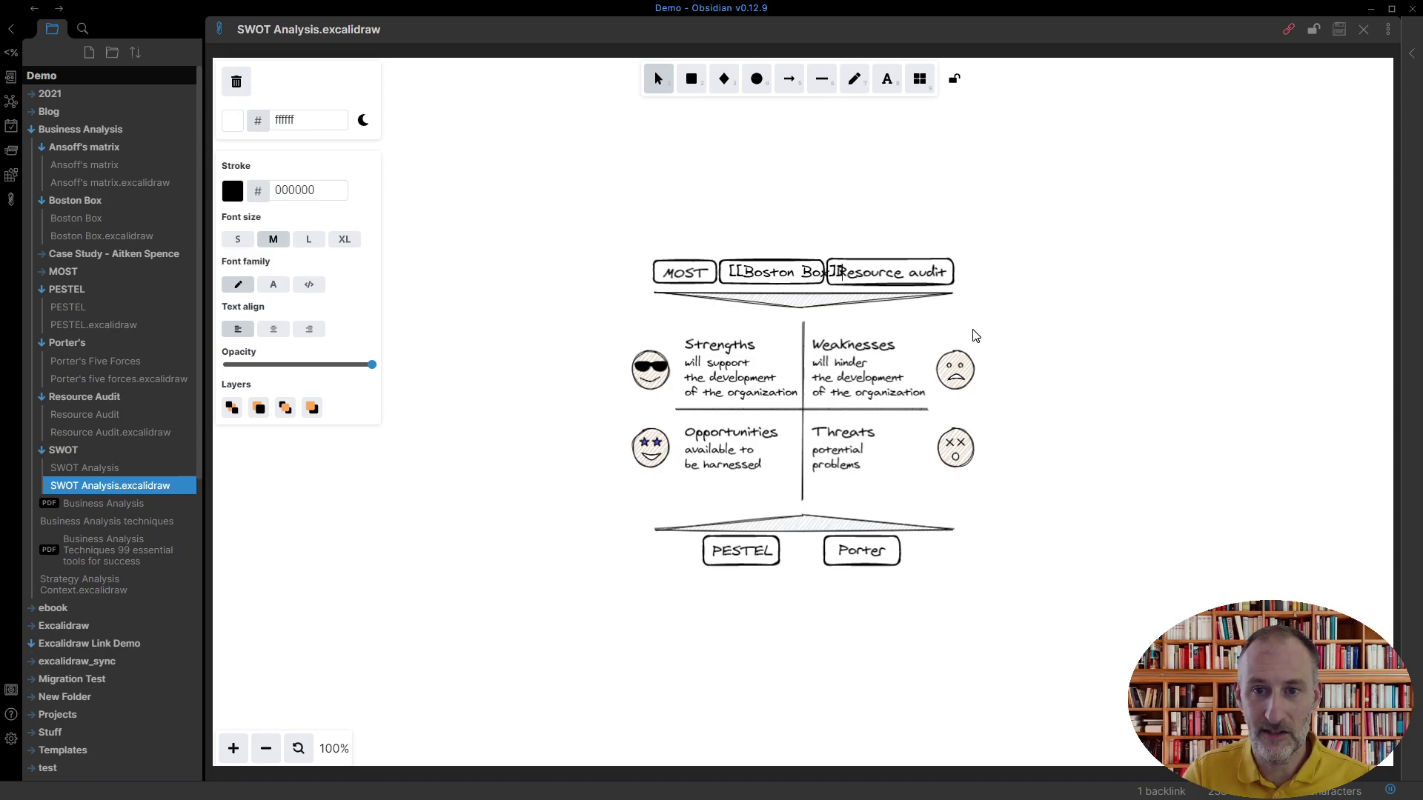
left_click(867, 191)
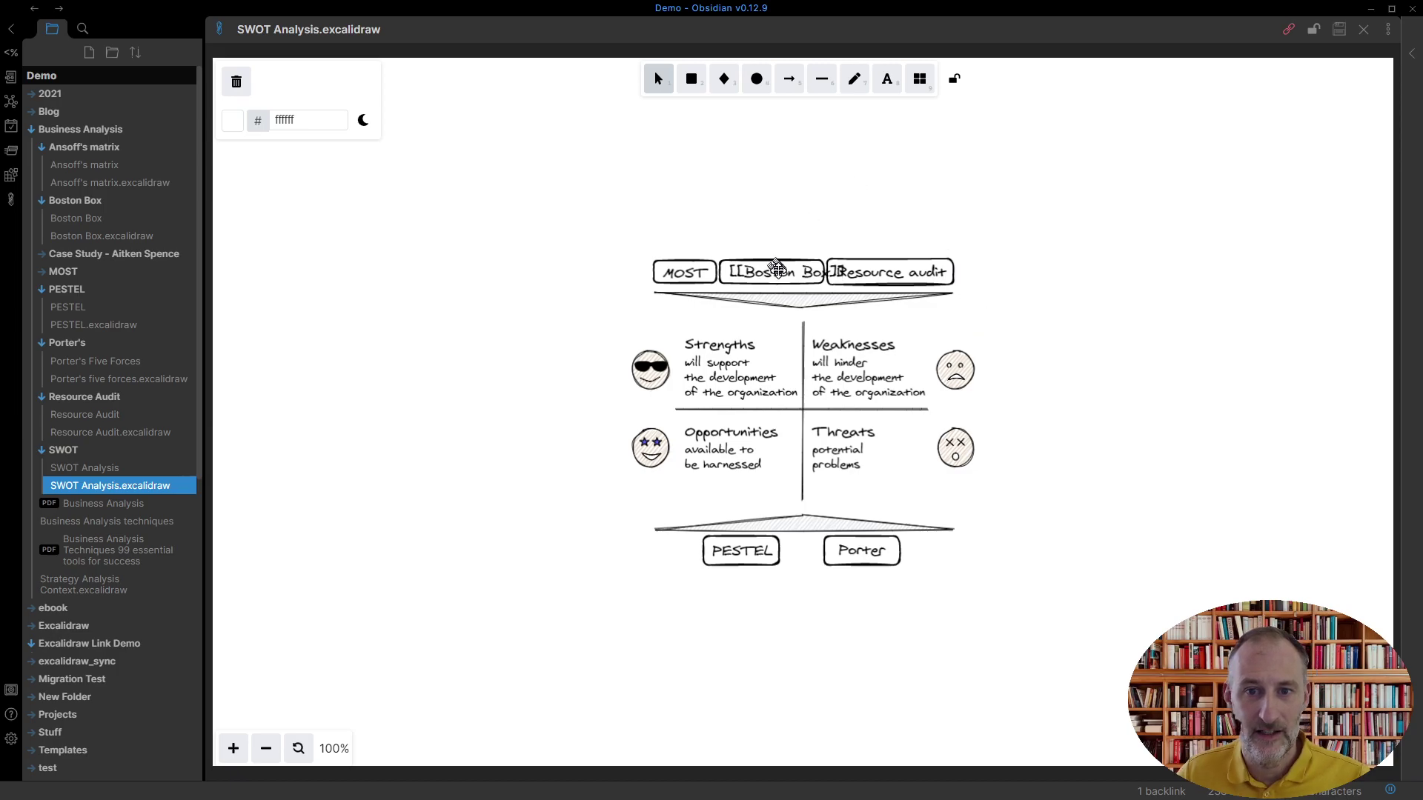
mouse_move(774, 274)
left_mouse_down()
mouse_move(764, 227)
mouse_move(771, 237)
left_mouse_up()
left_click(940, 213)
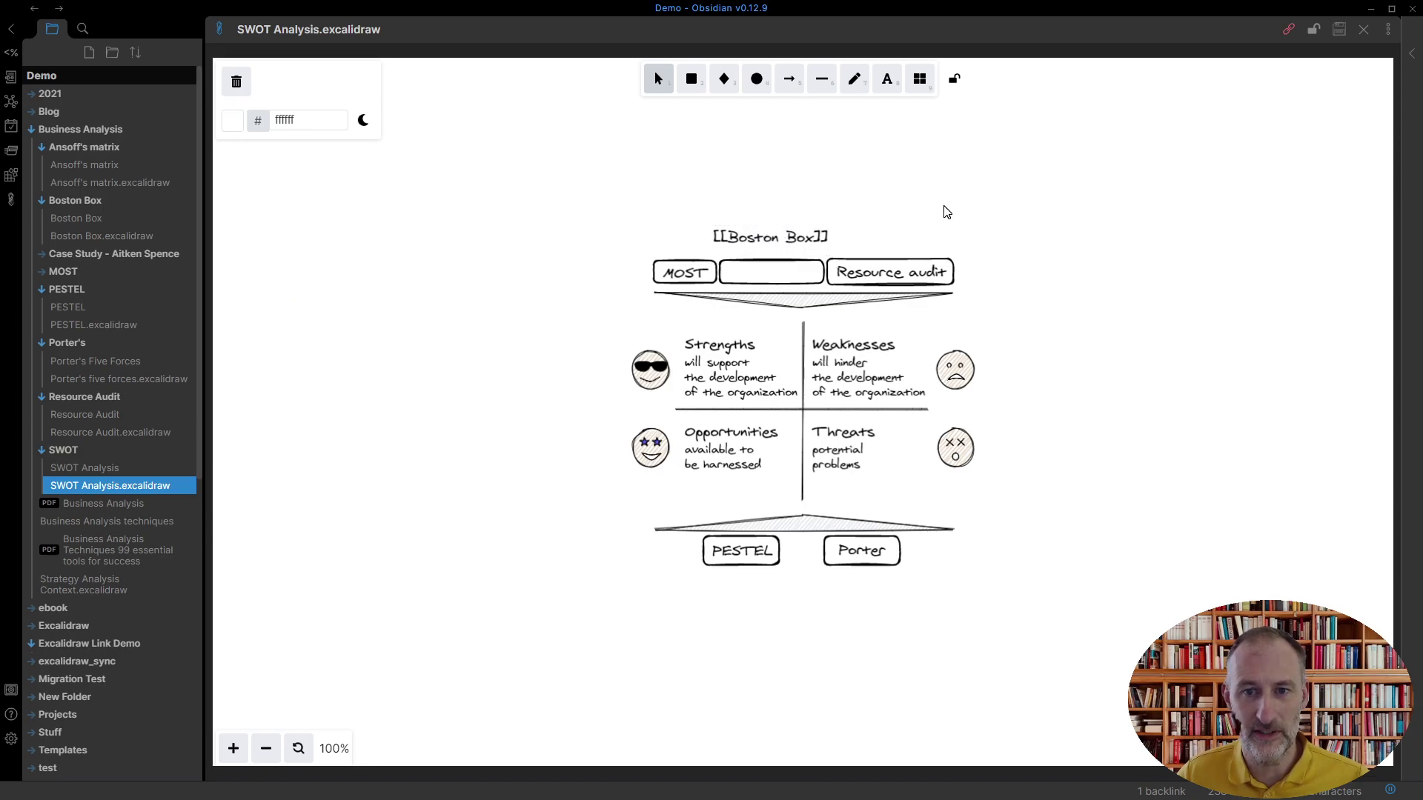
left_click(771, 237, "ctrl")
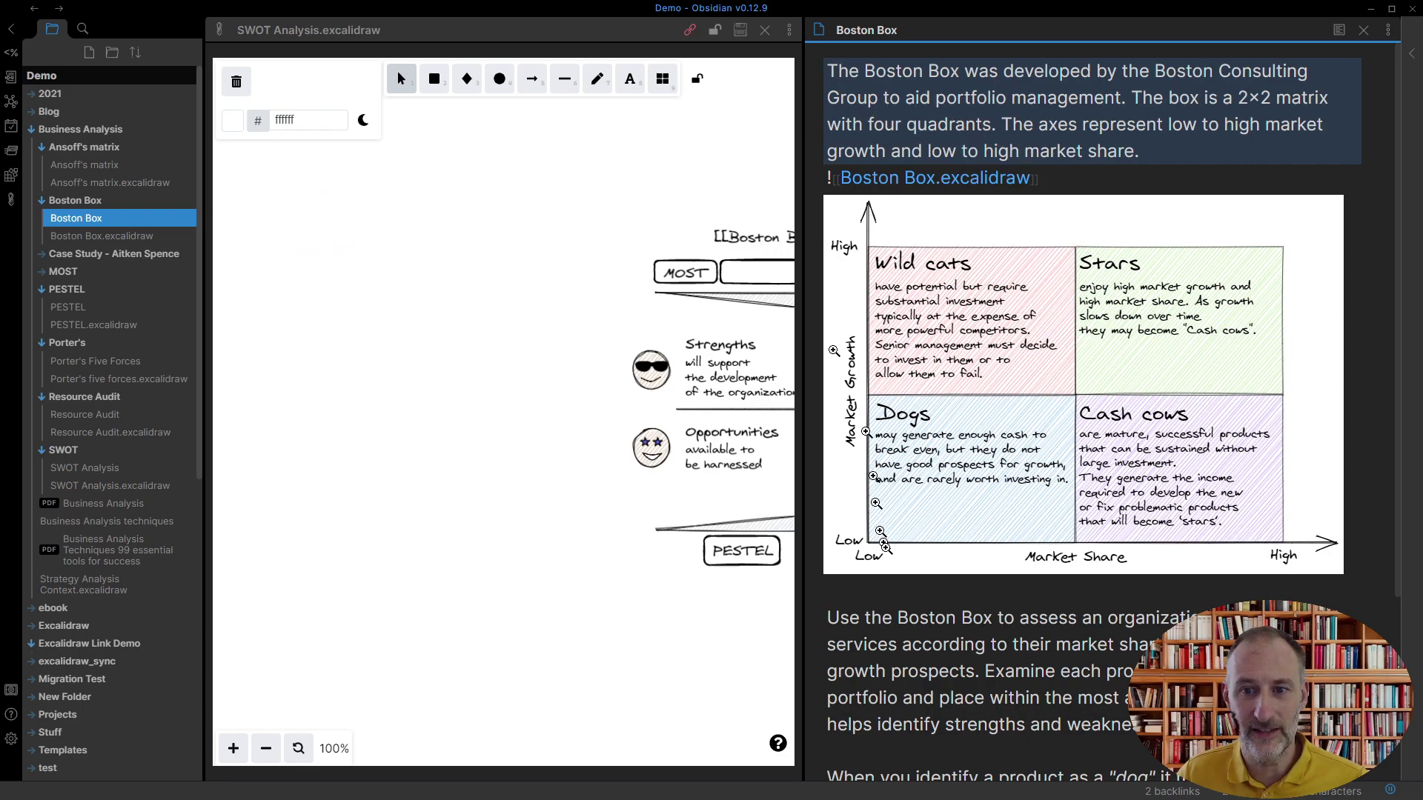
scroll(920, 591, "down", 4)
scroll(919, 590, "down", 4)
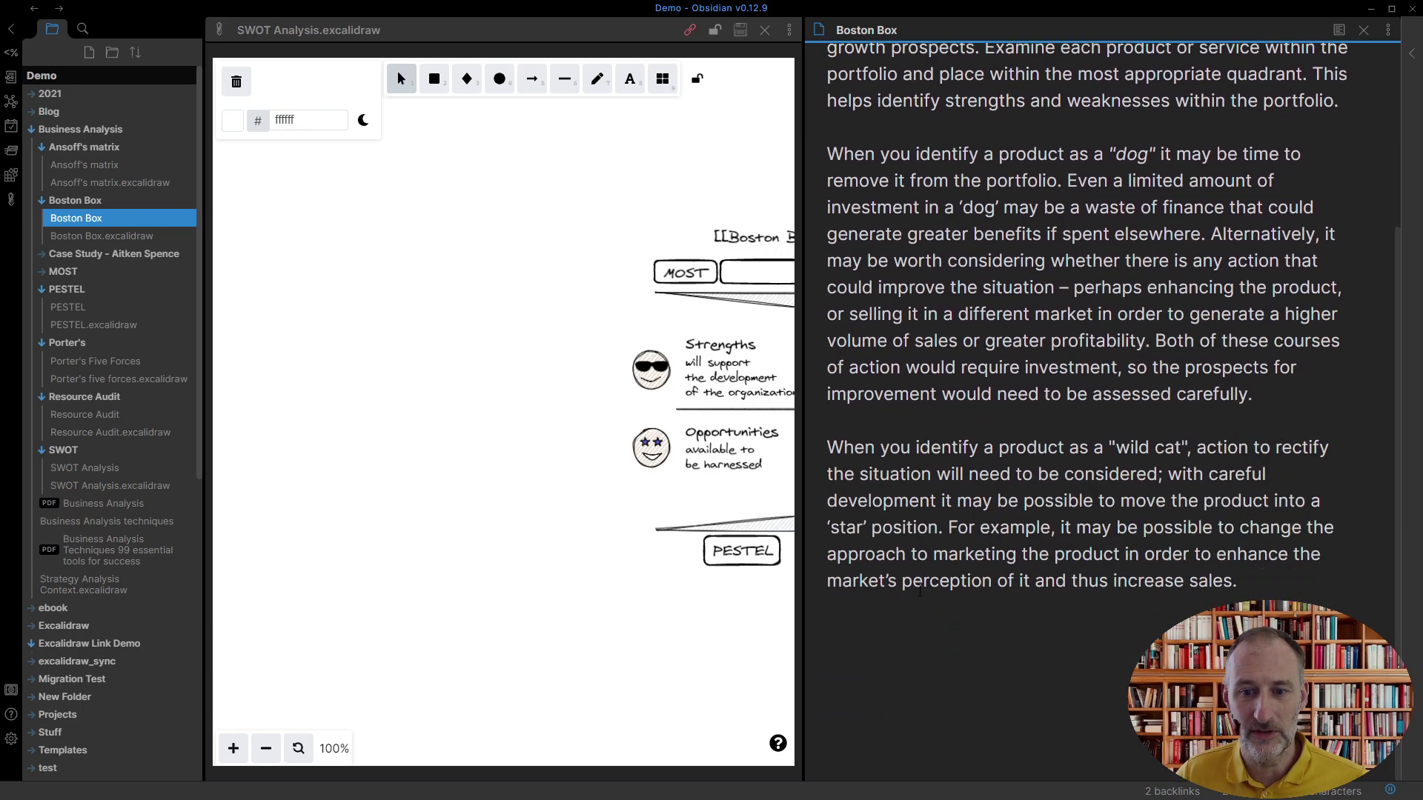
scroll(919, 590, "up", 8)
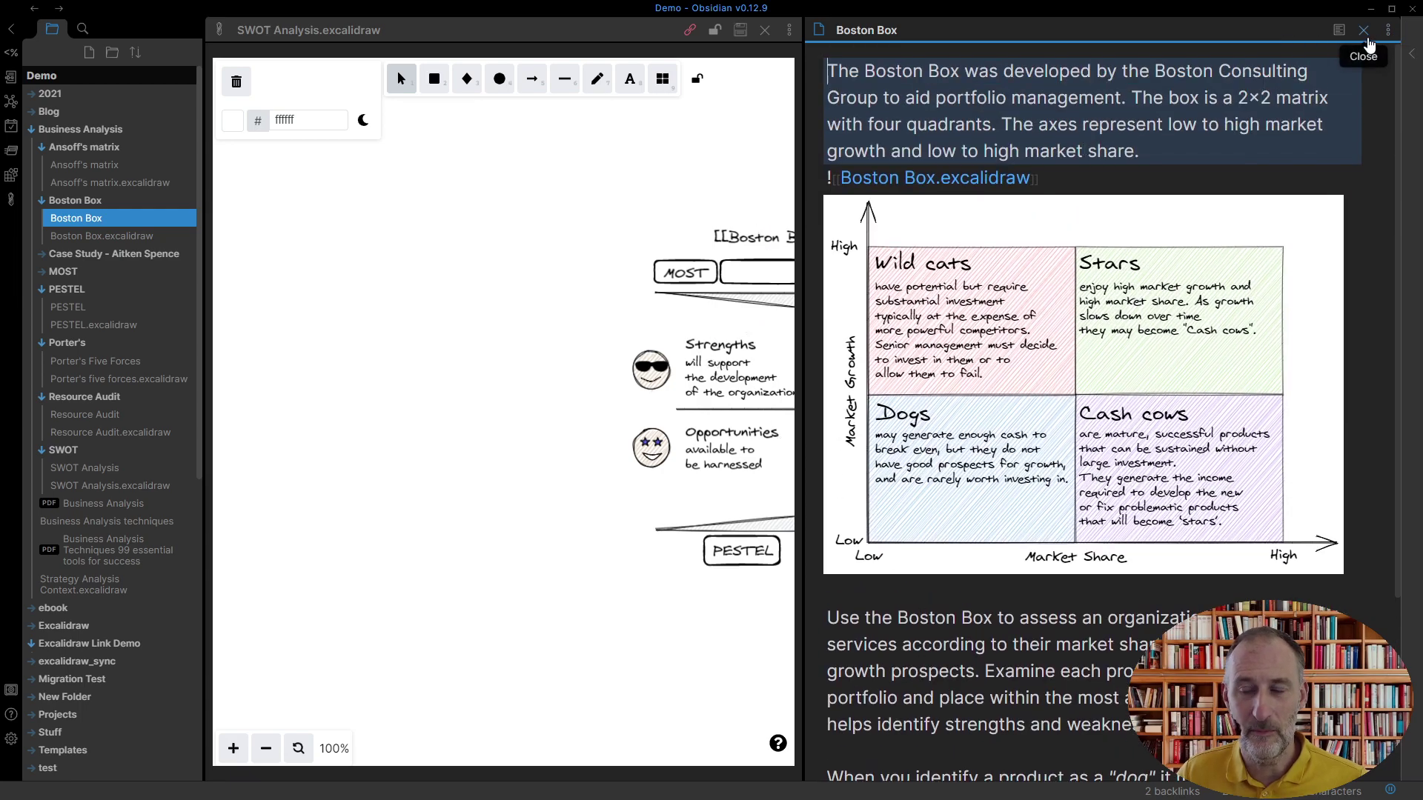
left_click(1365, 31)
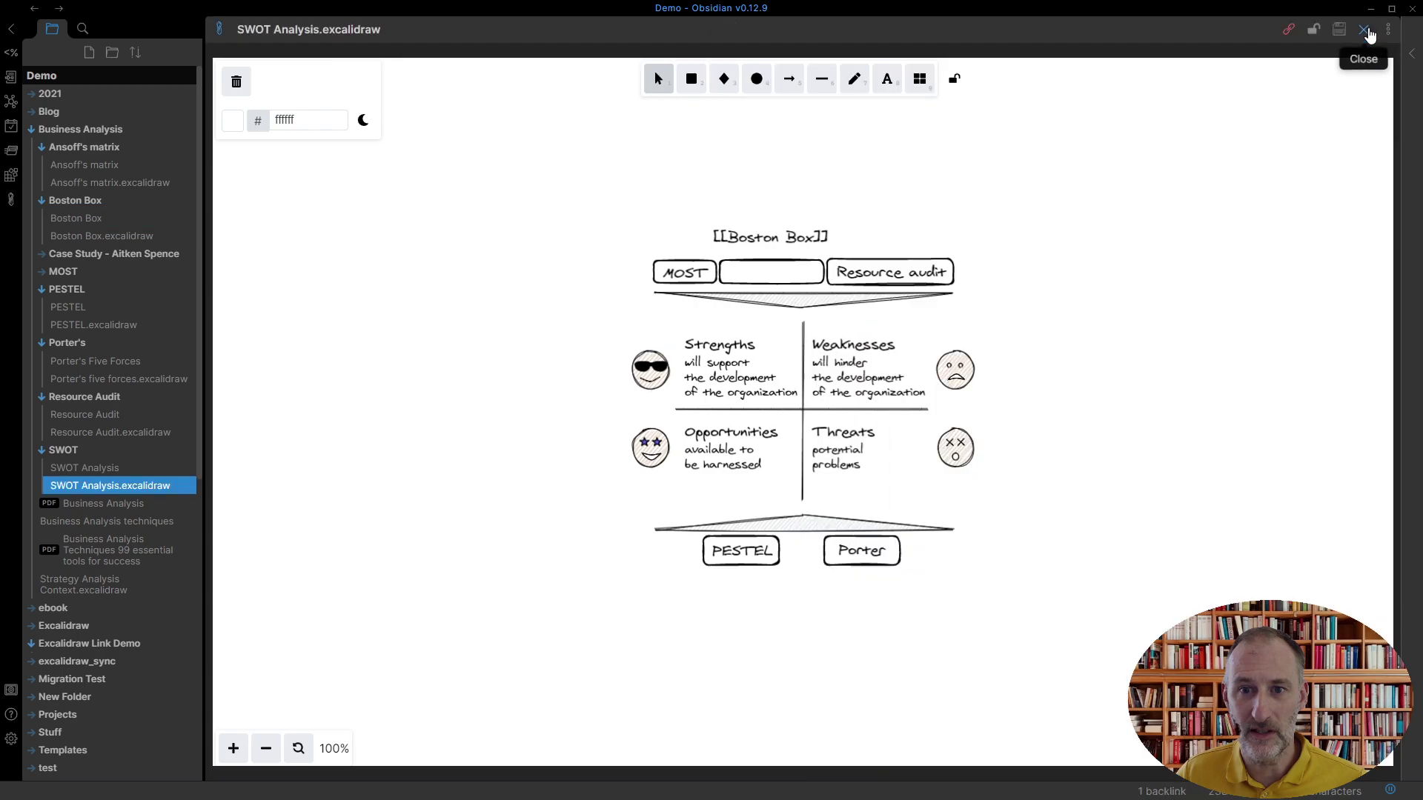
Lock text elements with the header padlock and nudge the [[Boston Box]] label up-left.
left_click(1314, 32)
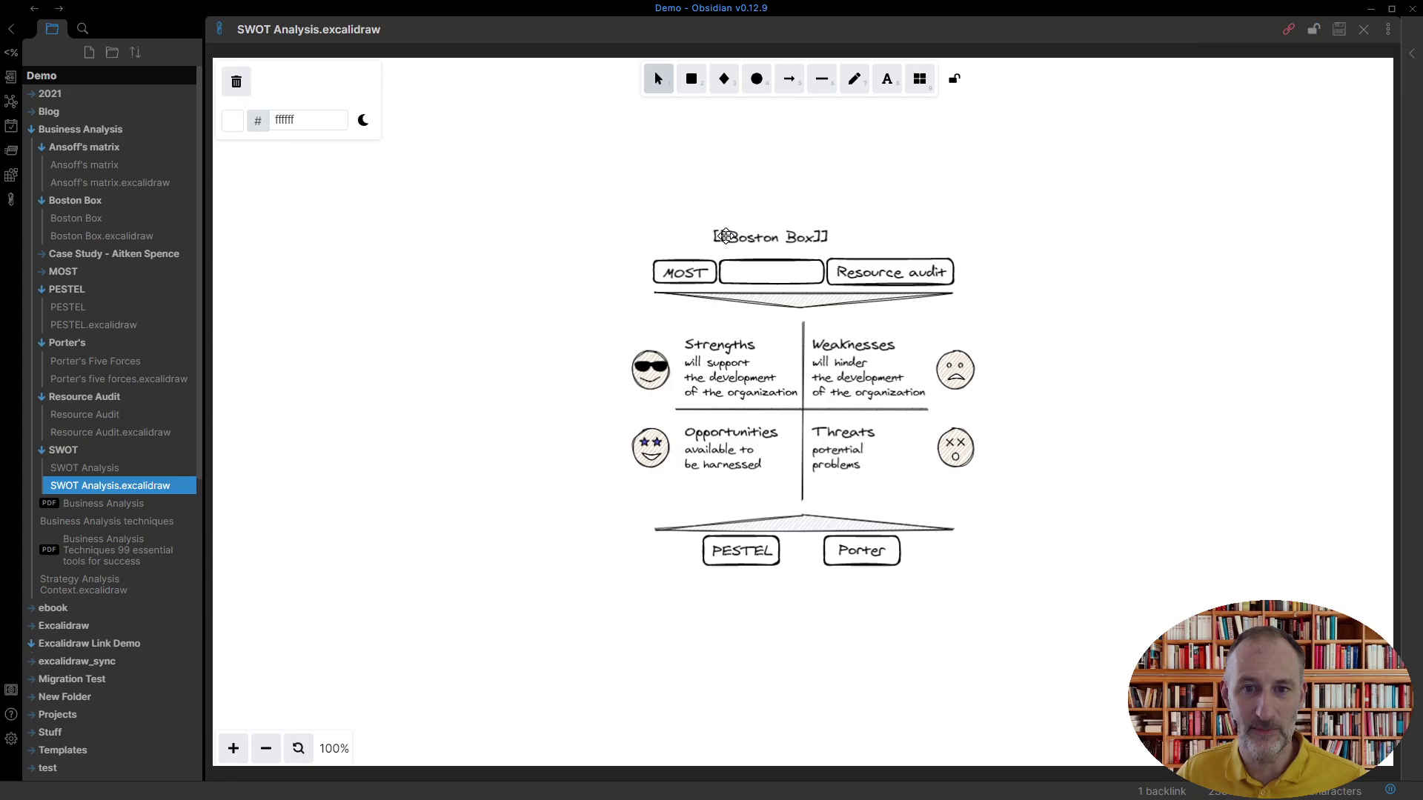
left_click(1314, 29)
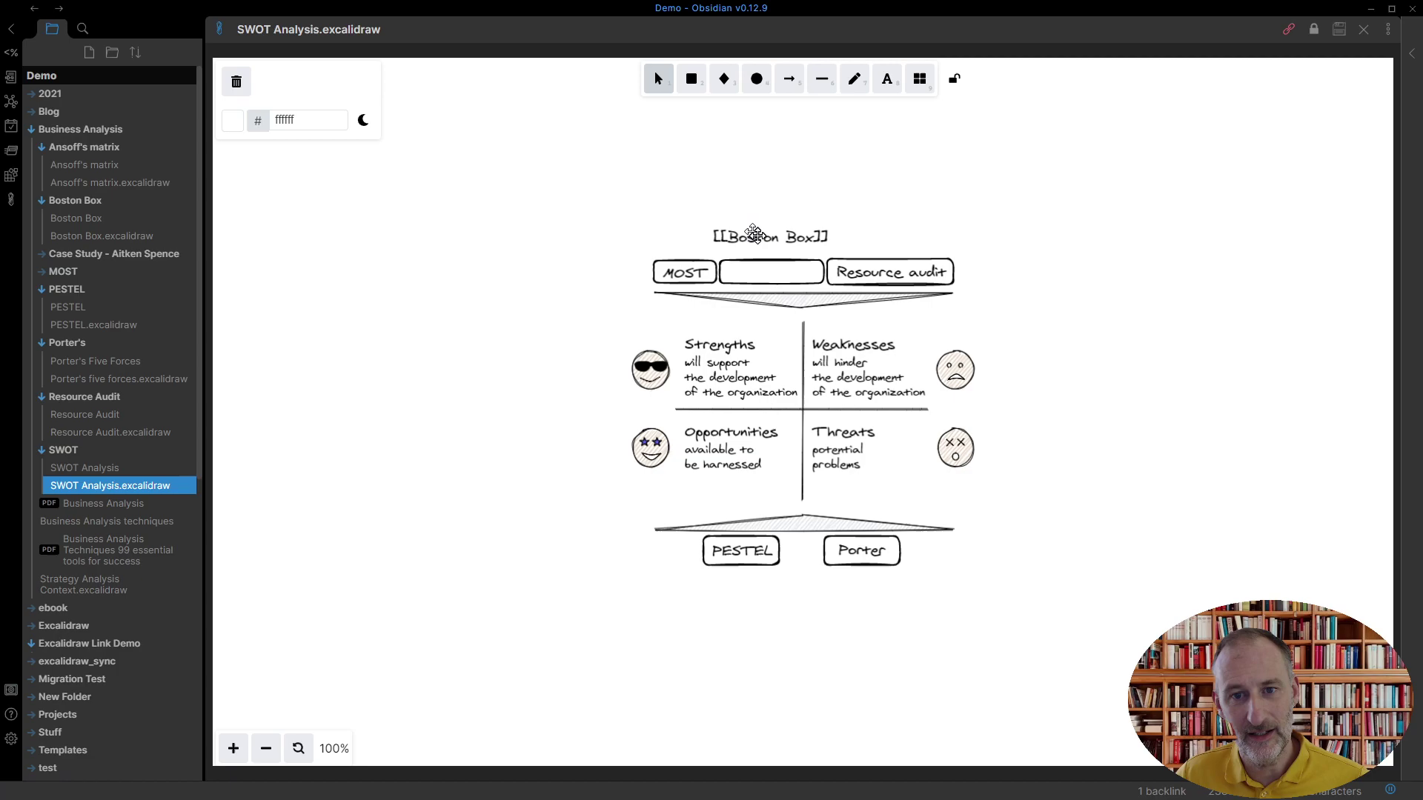
left_click_drag(760, 235, 756, 233)
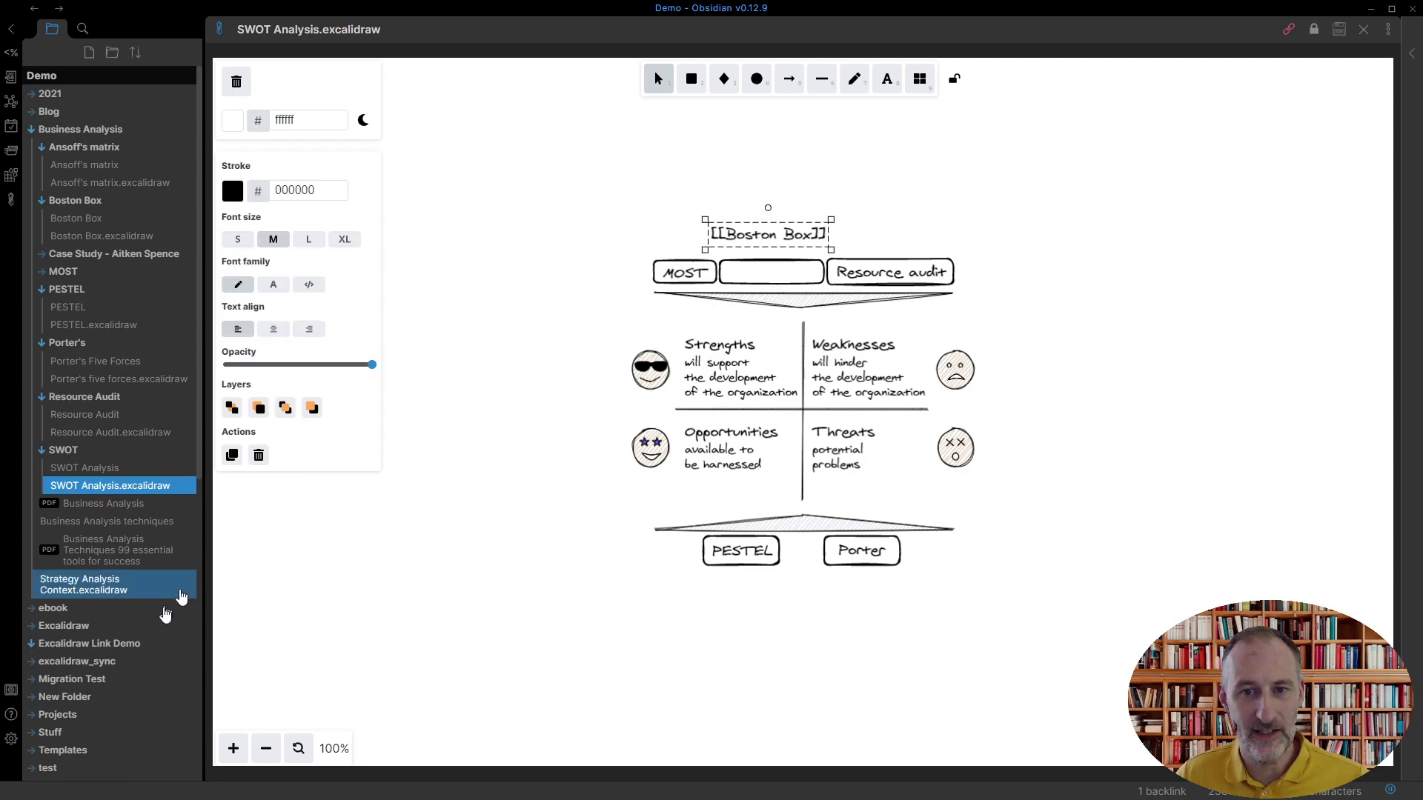
In Excalidraw settings, turn off Show [[bracket]] around links and set the Link indicator to 👉.
left_click(12, 738)
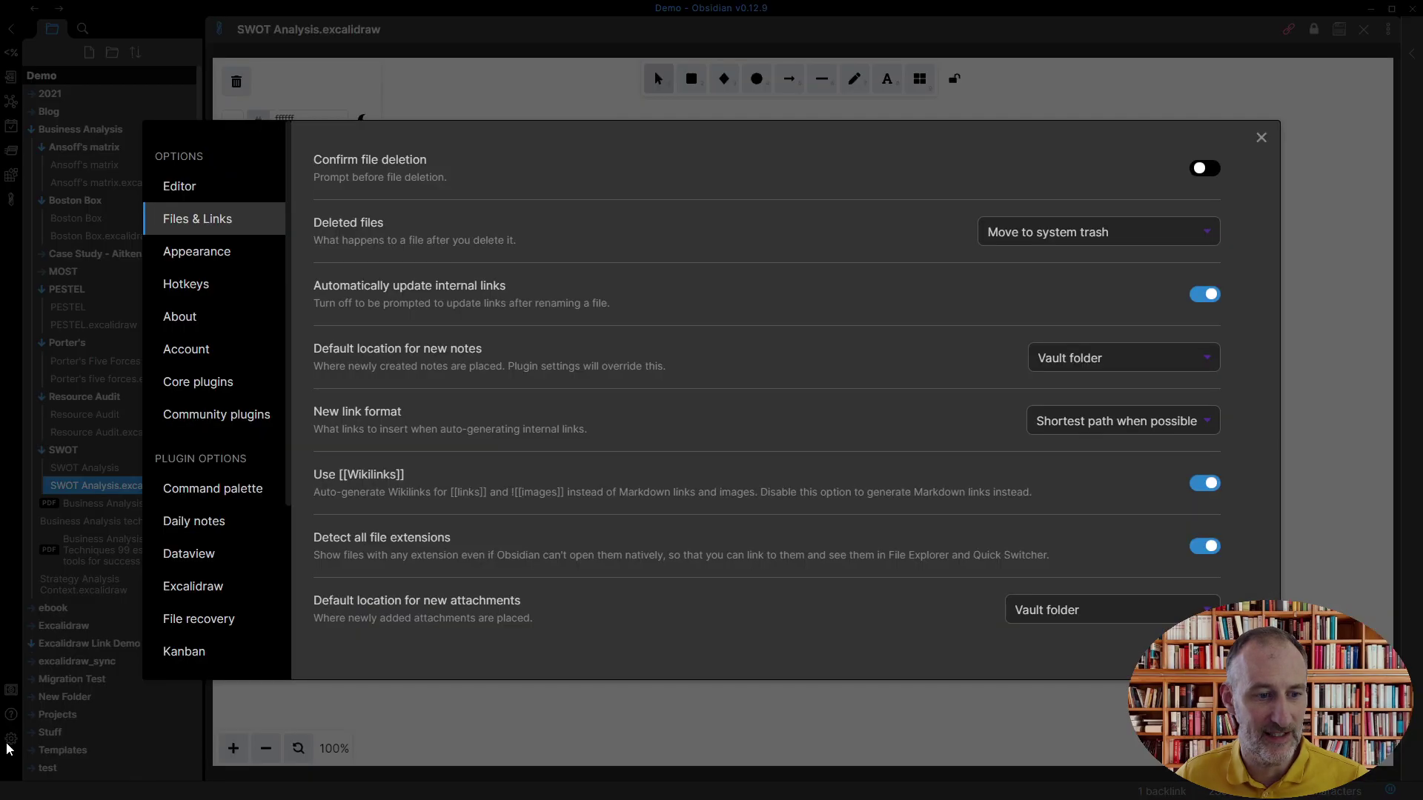
left_click(207, 594)
scroll(1041, 508, "down", 5)
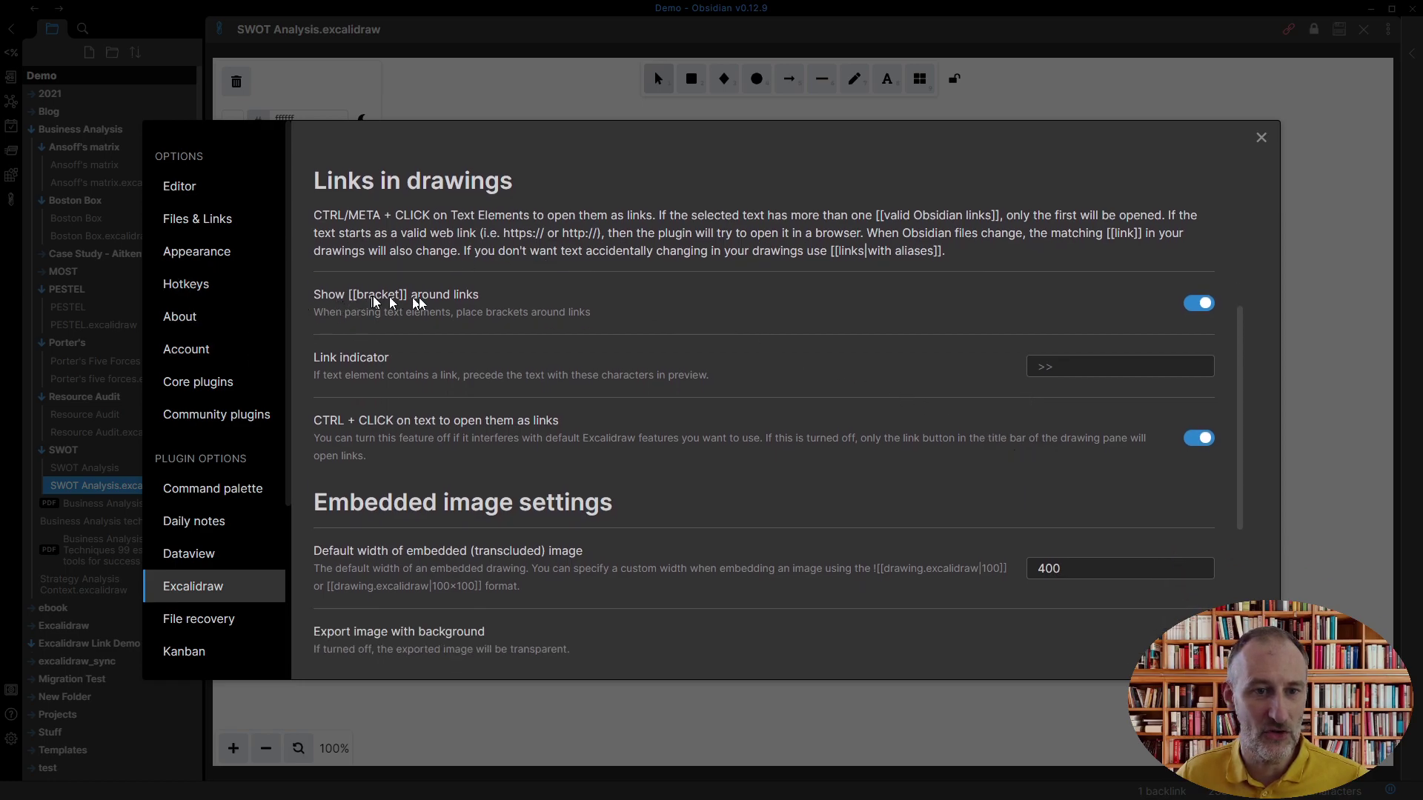
left_click(1198, 303)
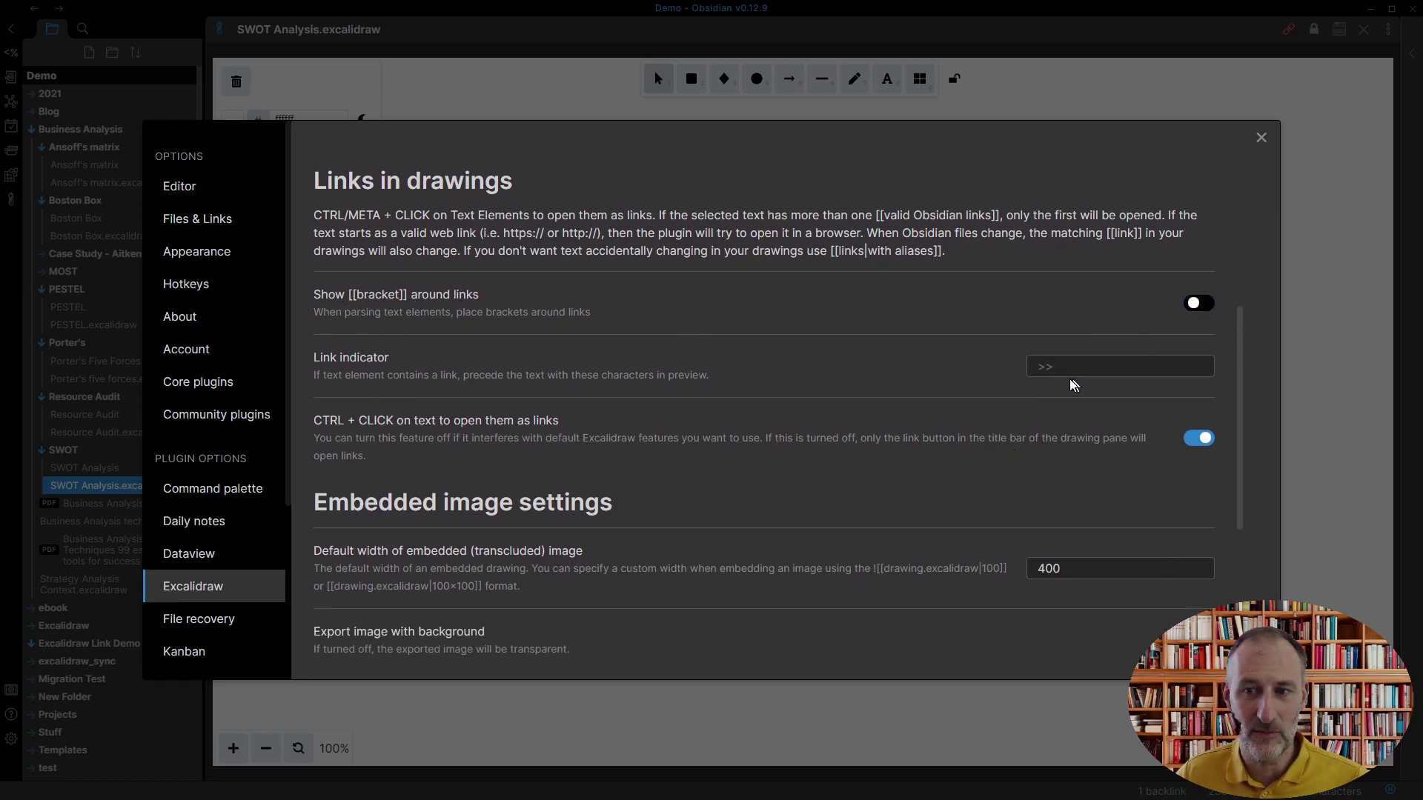
left_click(1069, 368)
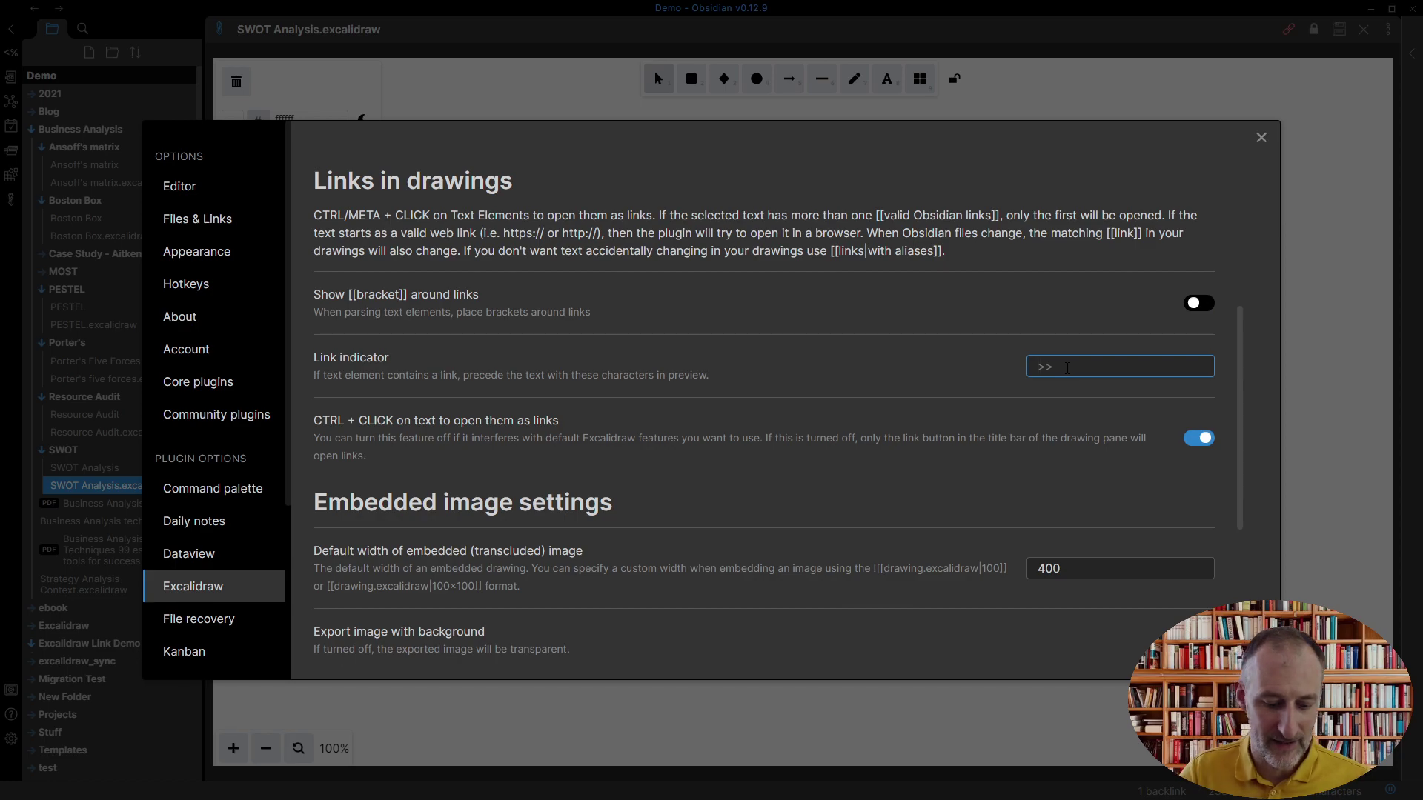
key("super+period")
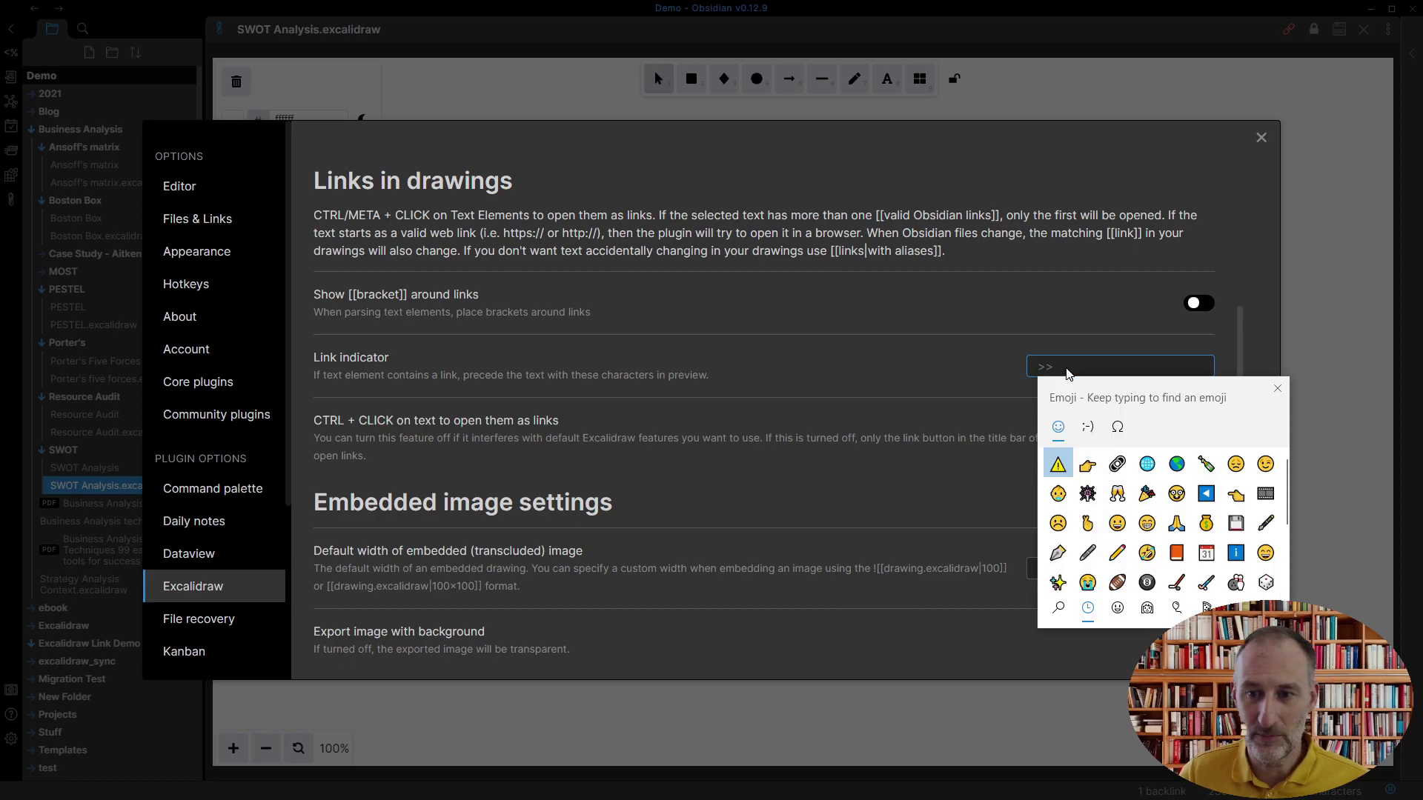
left_click(1087, 465)
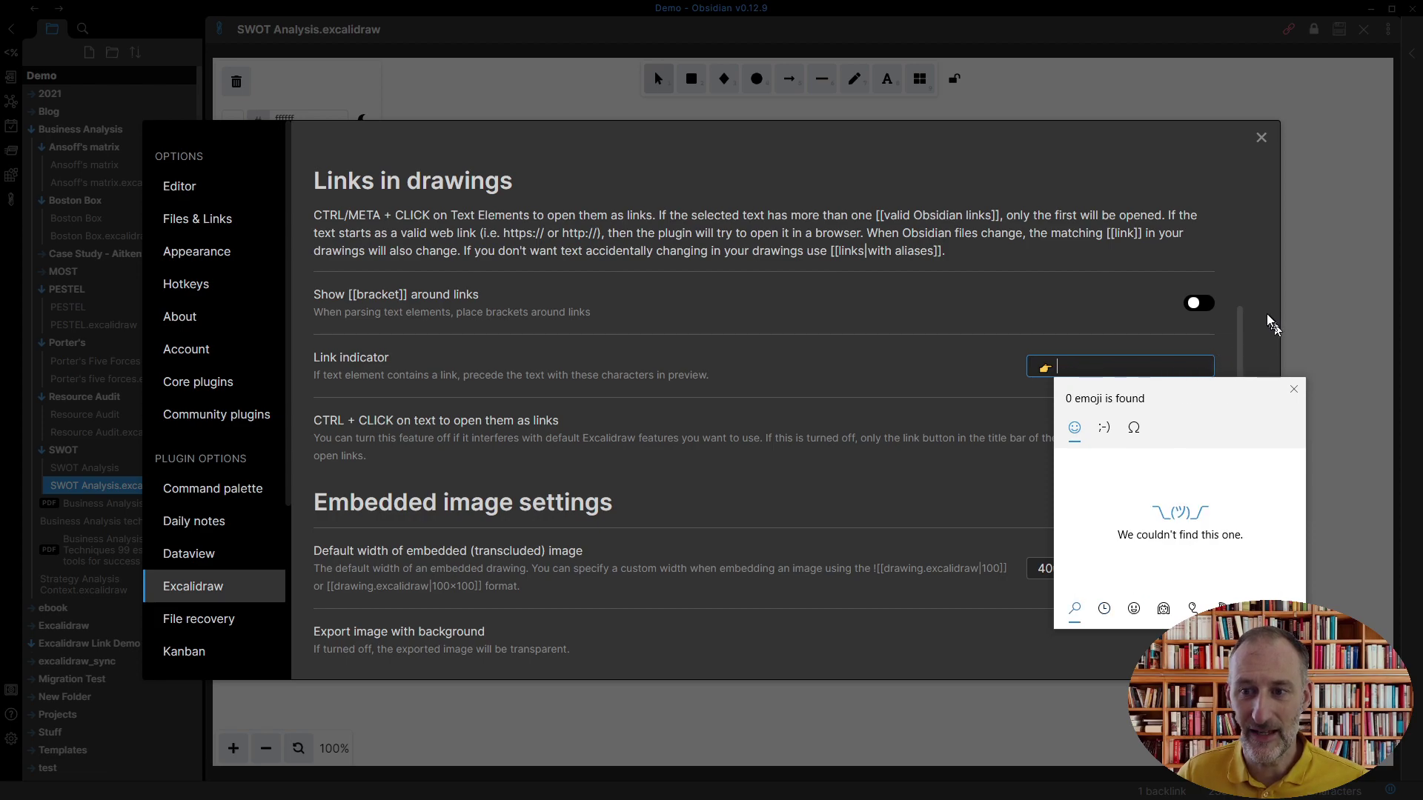
left_click(1127, 358)
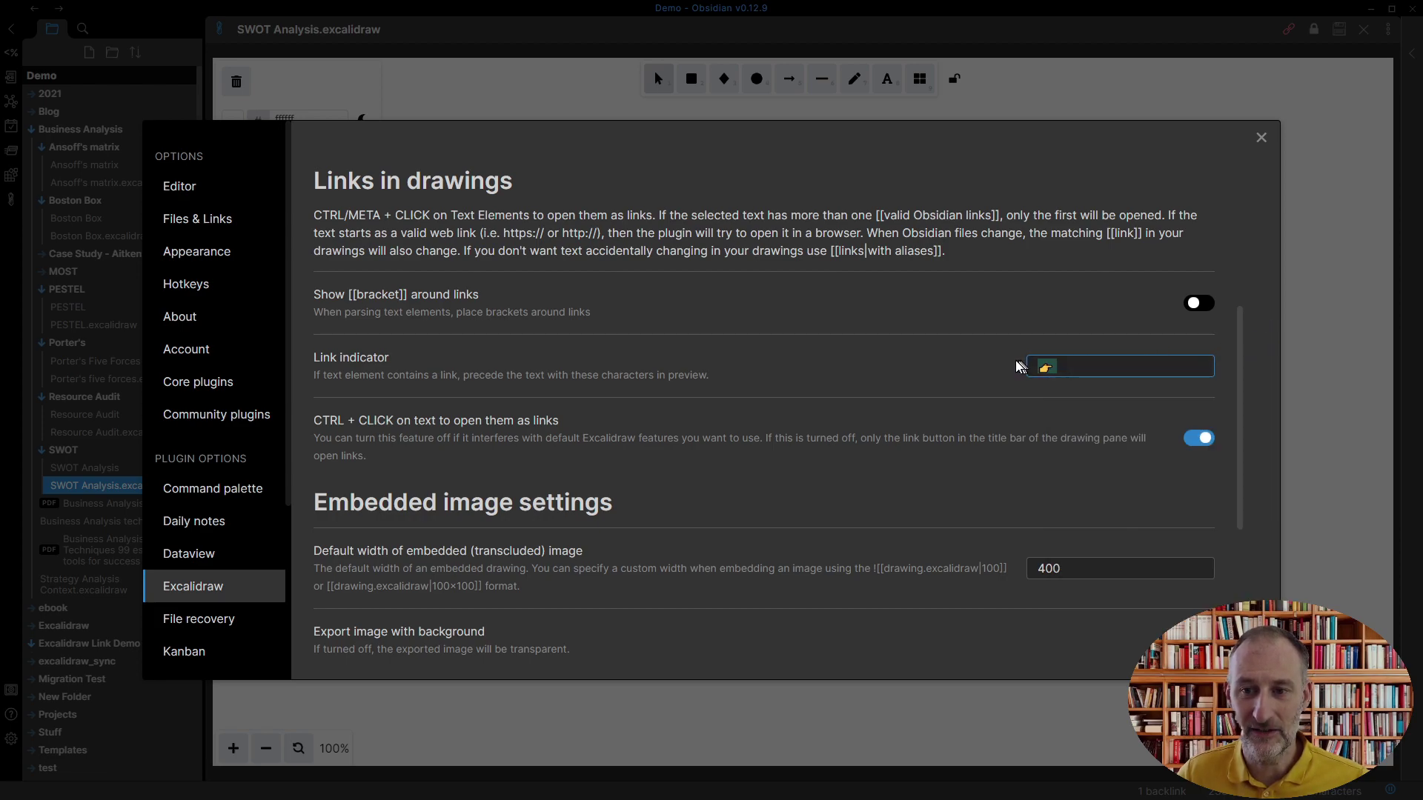
Drag the 👉 Boston Box label higher above the boxes, then try double-clicking to edit it.
left_click(1261, 137)
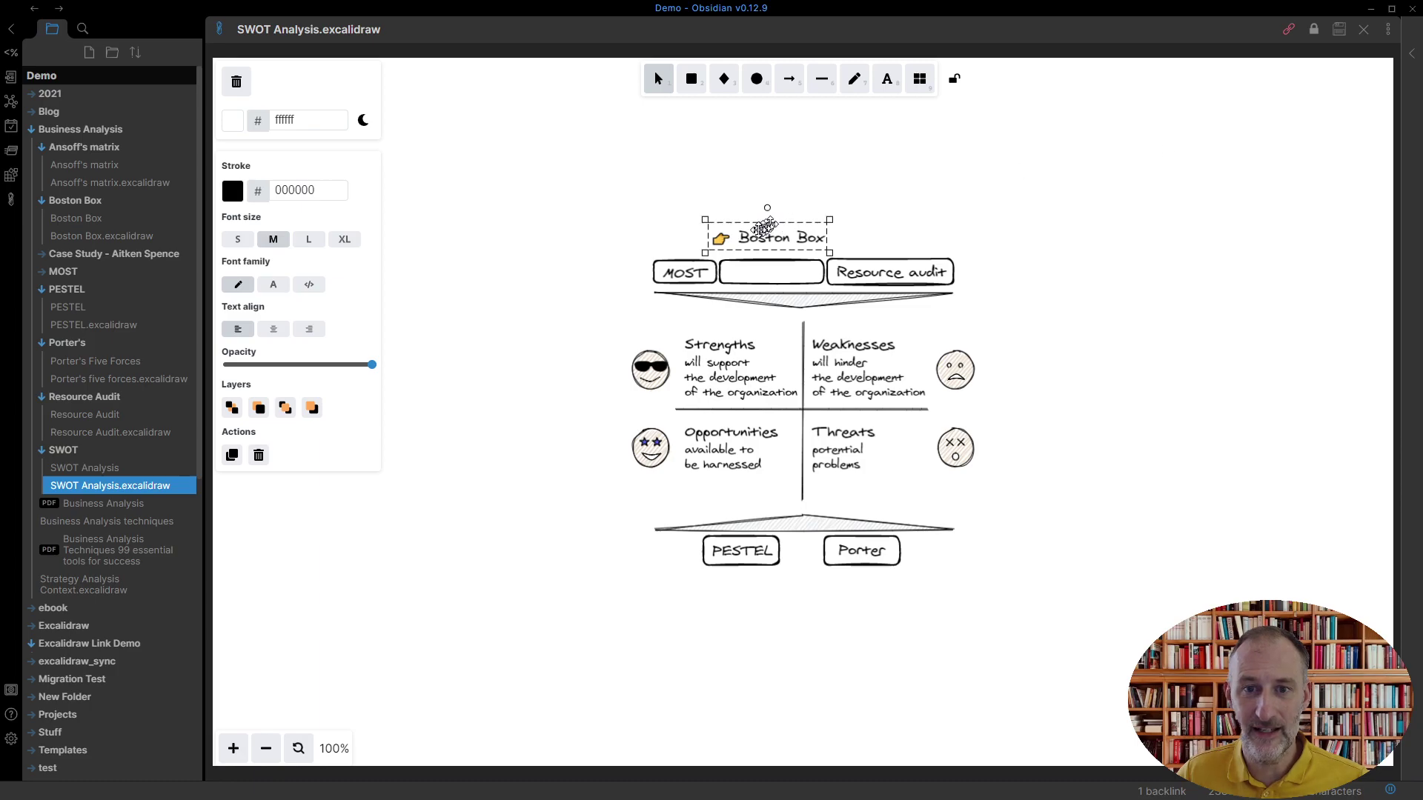
left_click_drag(764, 231, 770, 197)
left_click(887, 225)
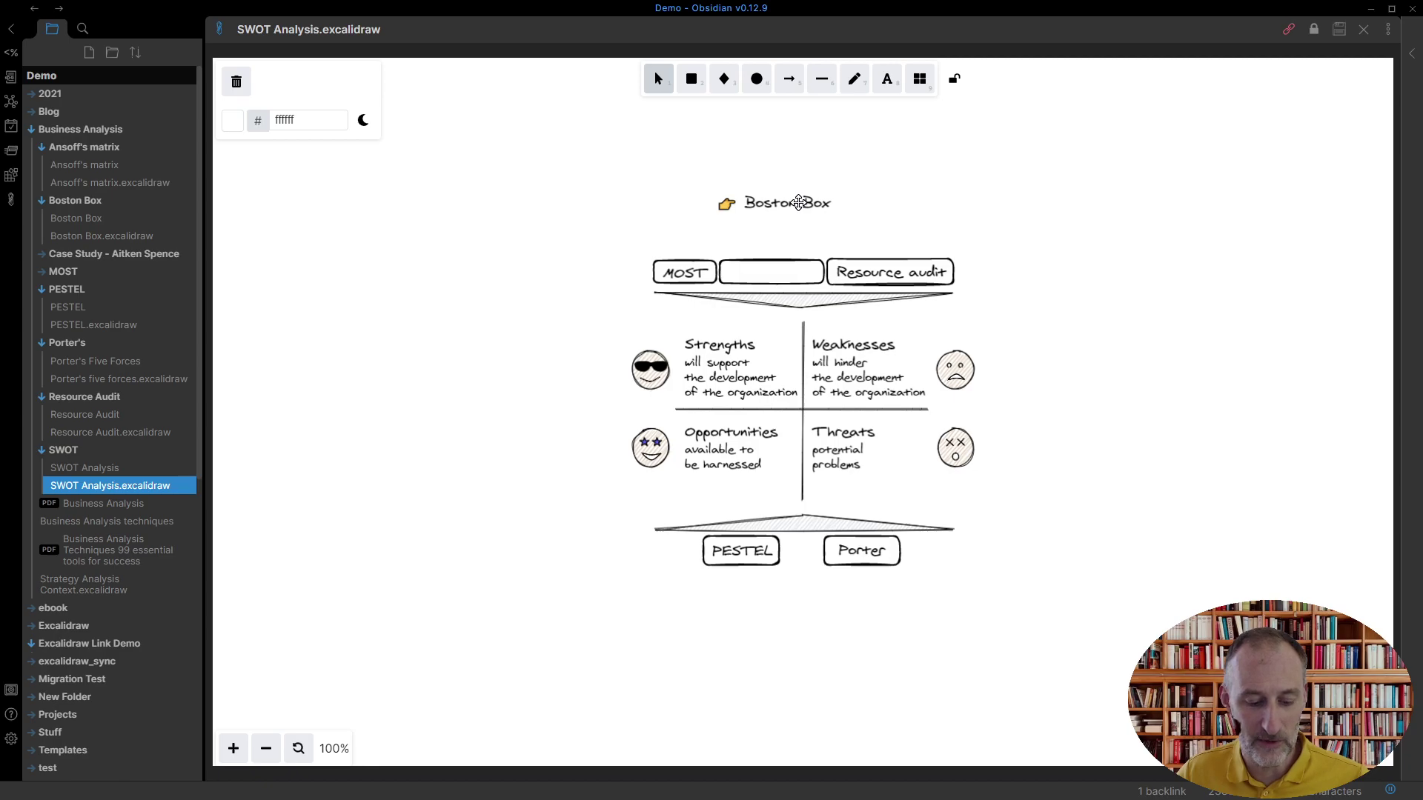
double_click(798, 203)
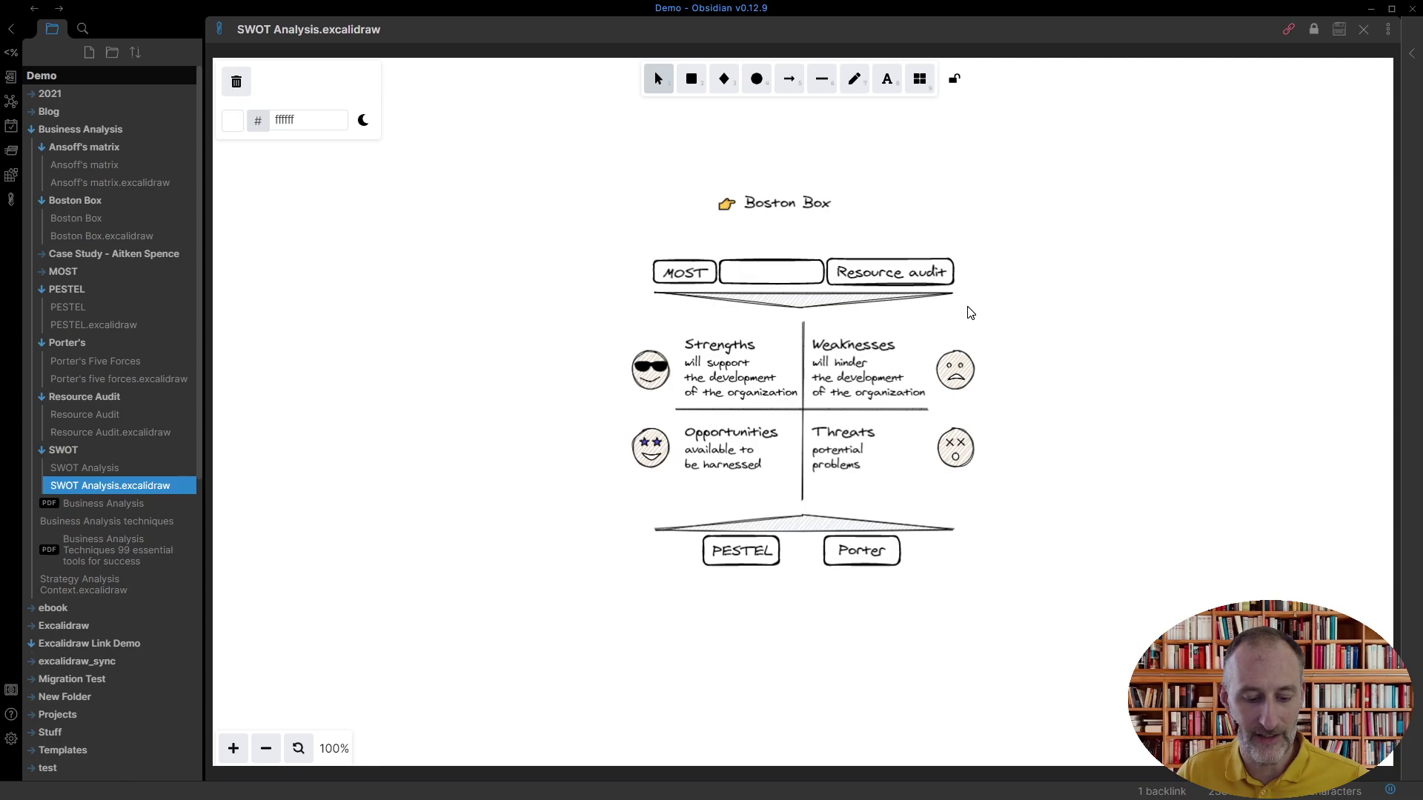
key("ctrl+e")
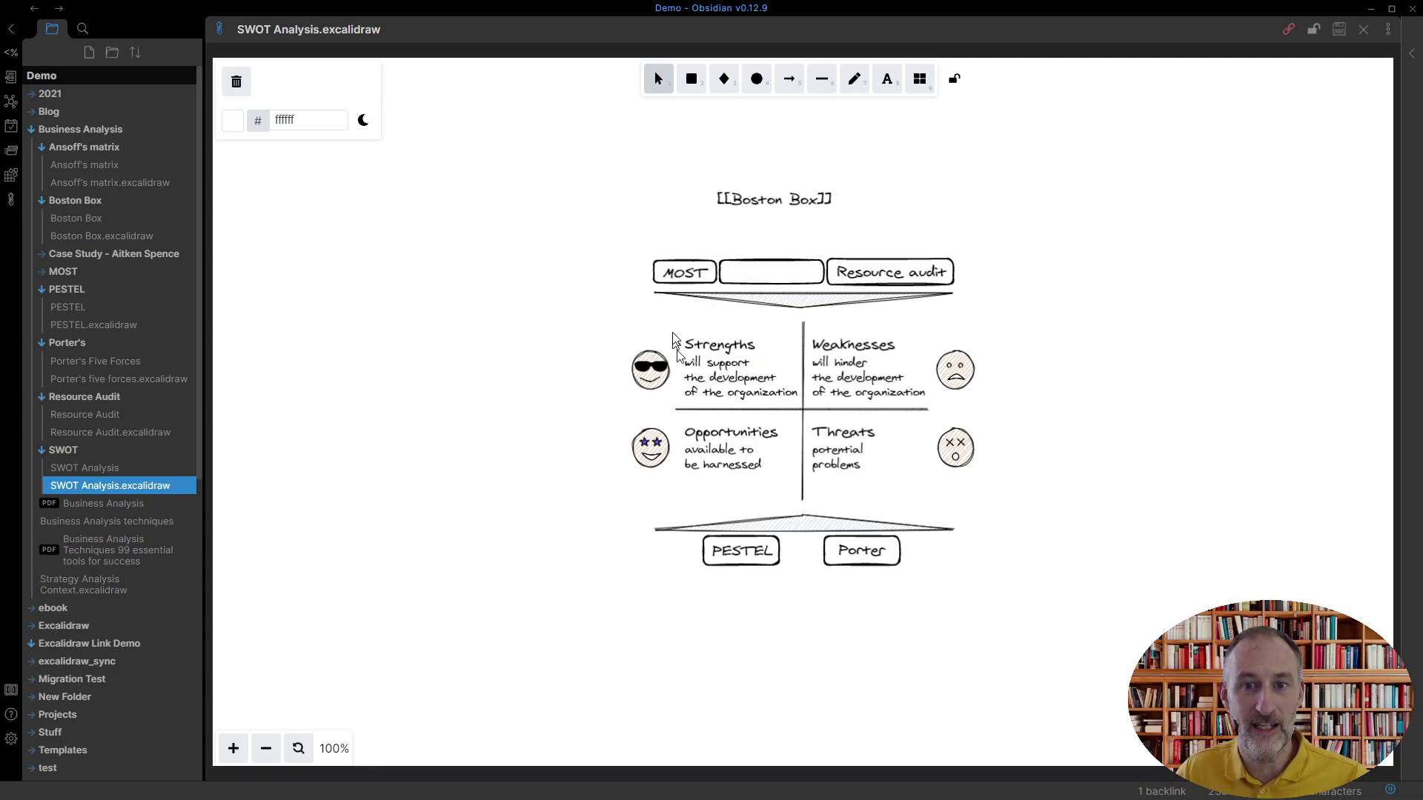
left_click(780, 205)
double_click(781, 204)
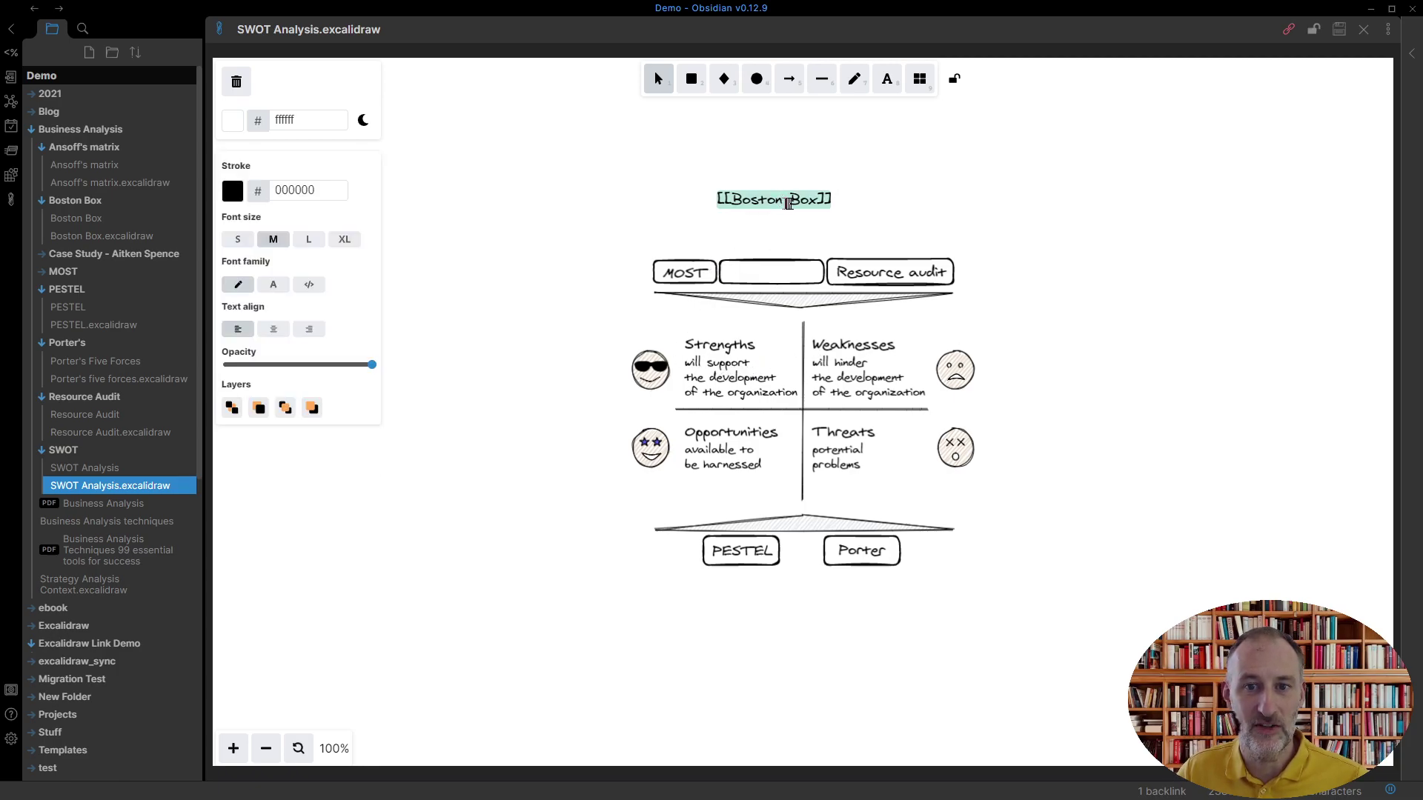
left_click(863, 209)
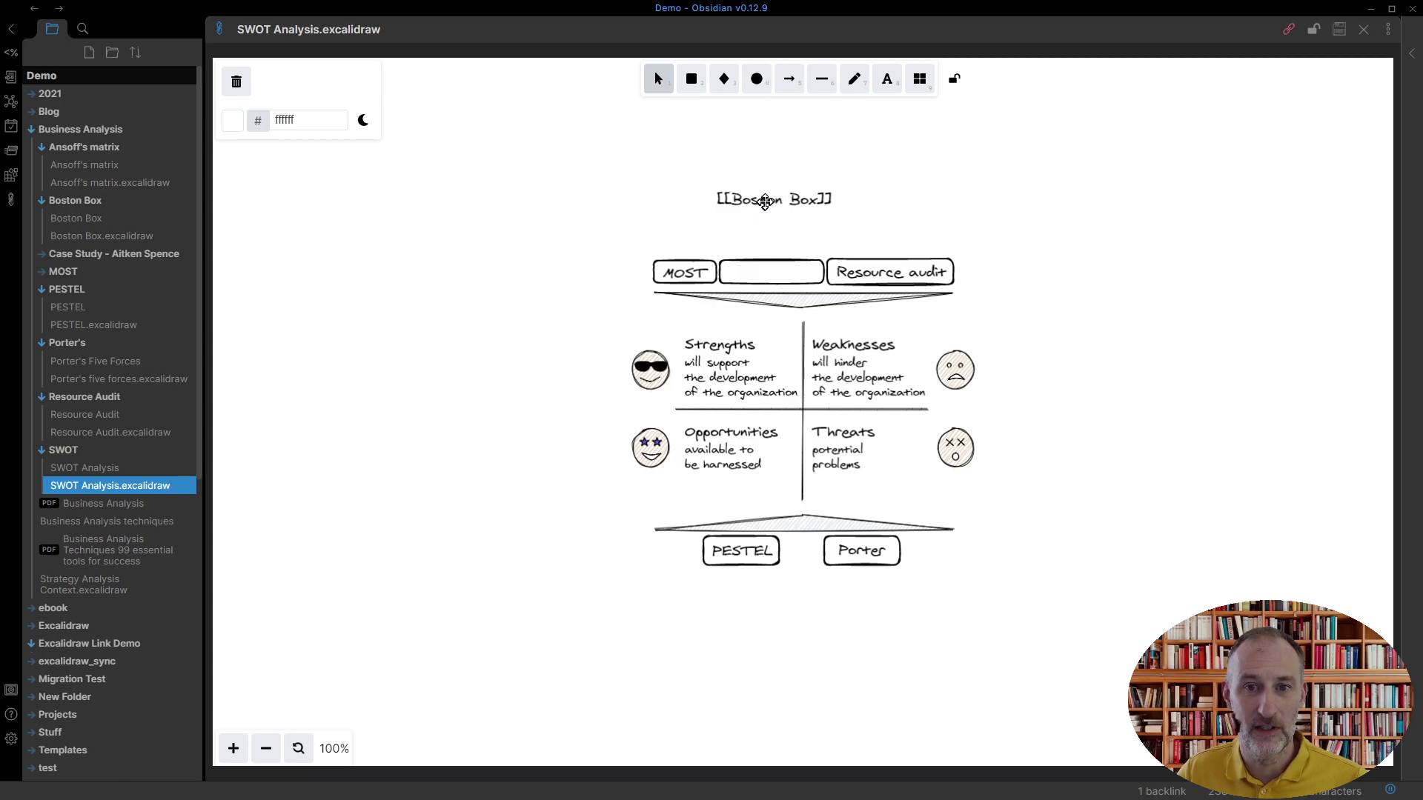
left_click_drag(765, 198, 764, 275)
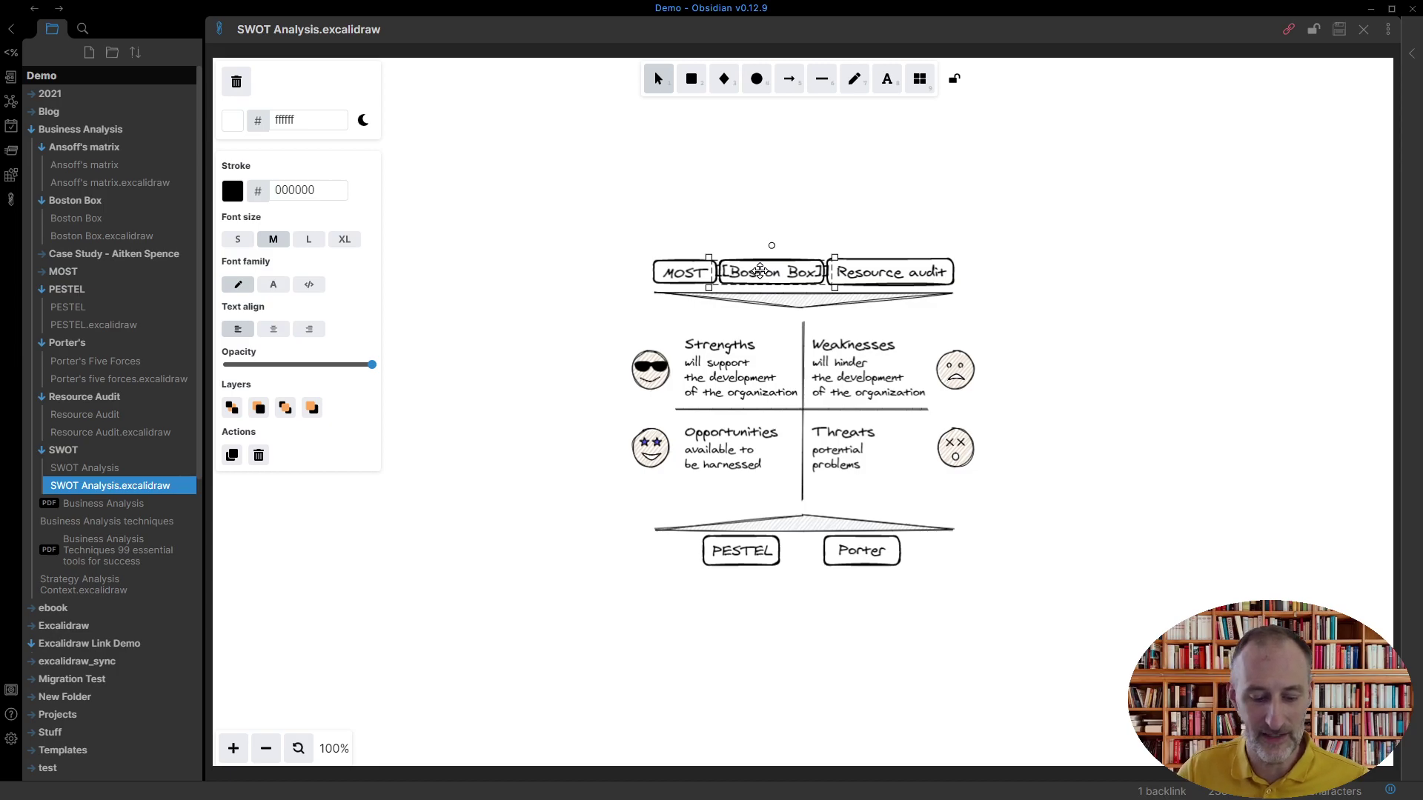
key("ctrl+e")
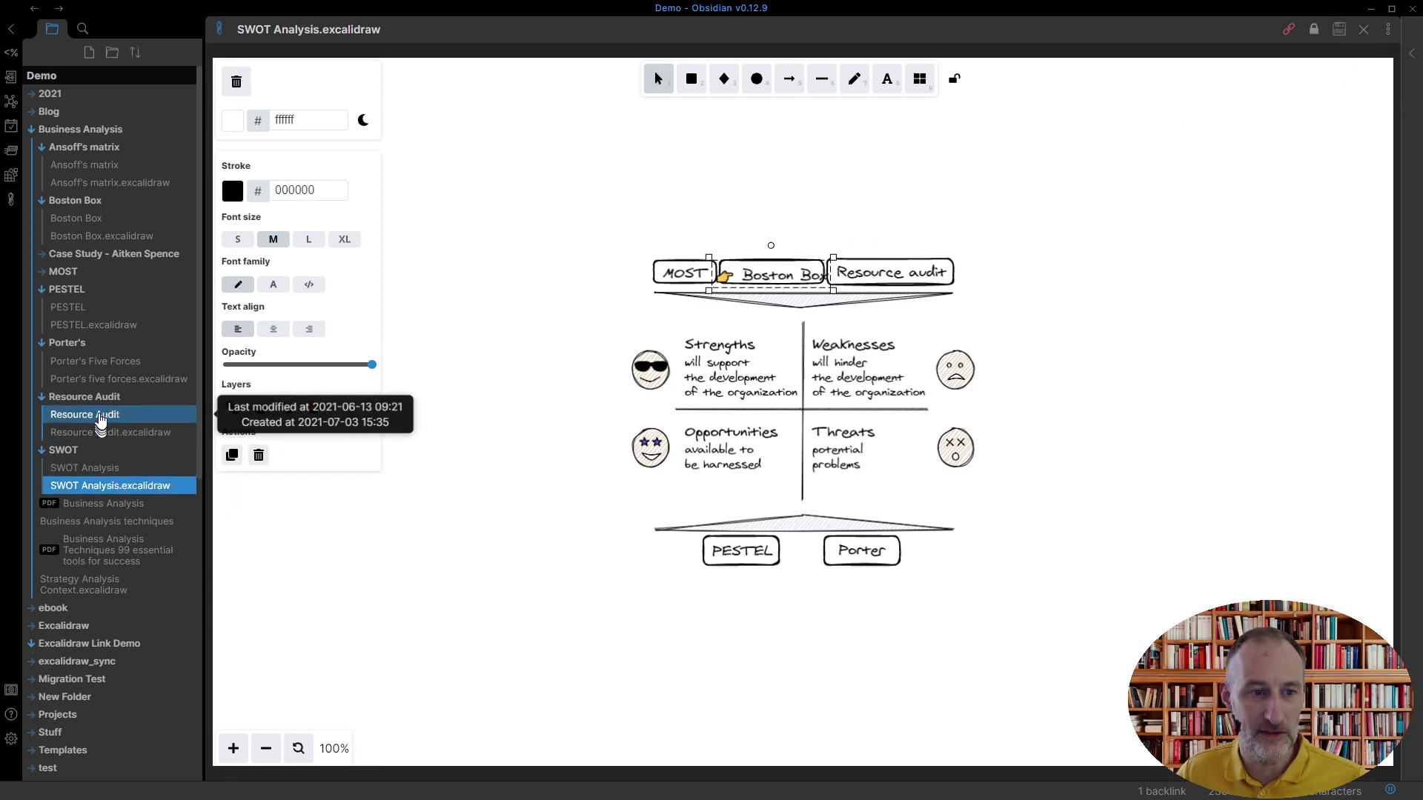
Open the SWOT Analysis note and scroll to its Strengths, Weaknesses, Opportunities and Threats text.
left_click(111, 468)
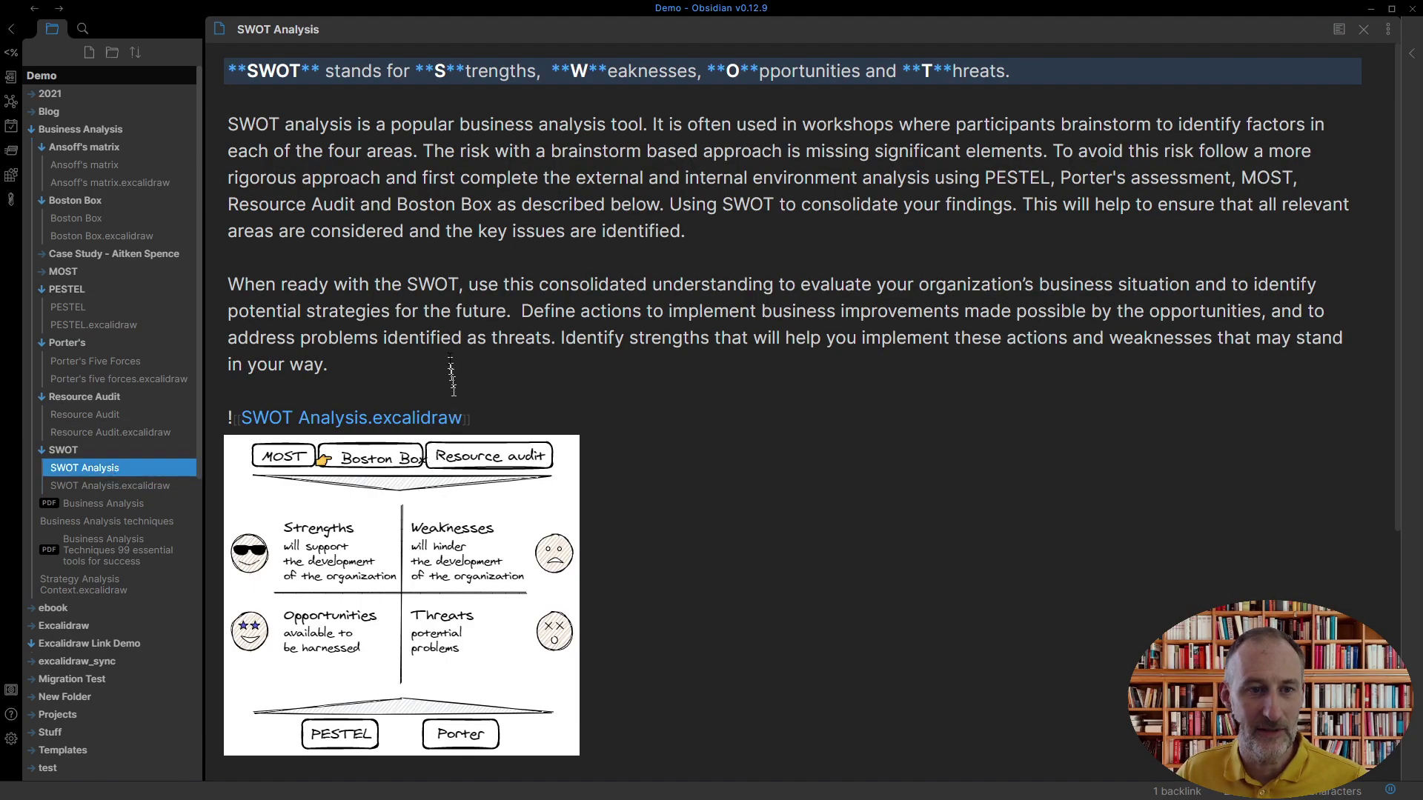
scroll(449, 358, "down", 5)
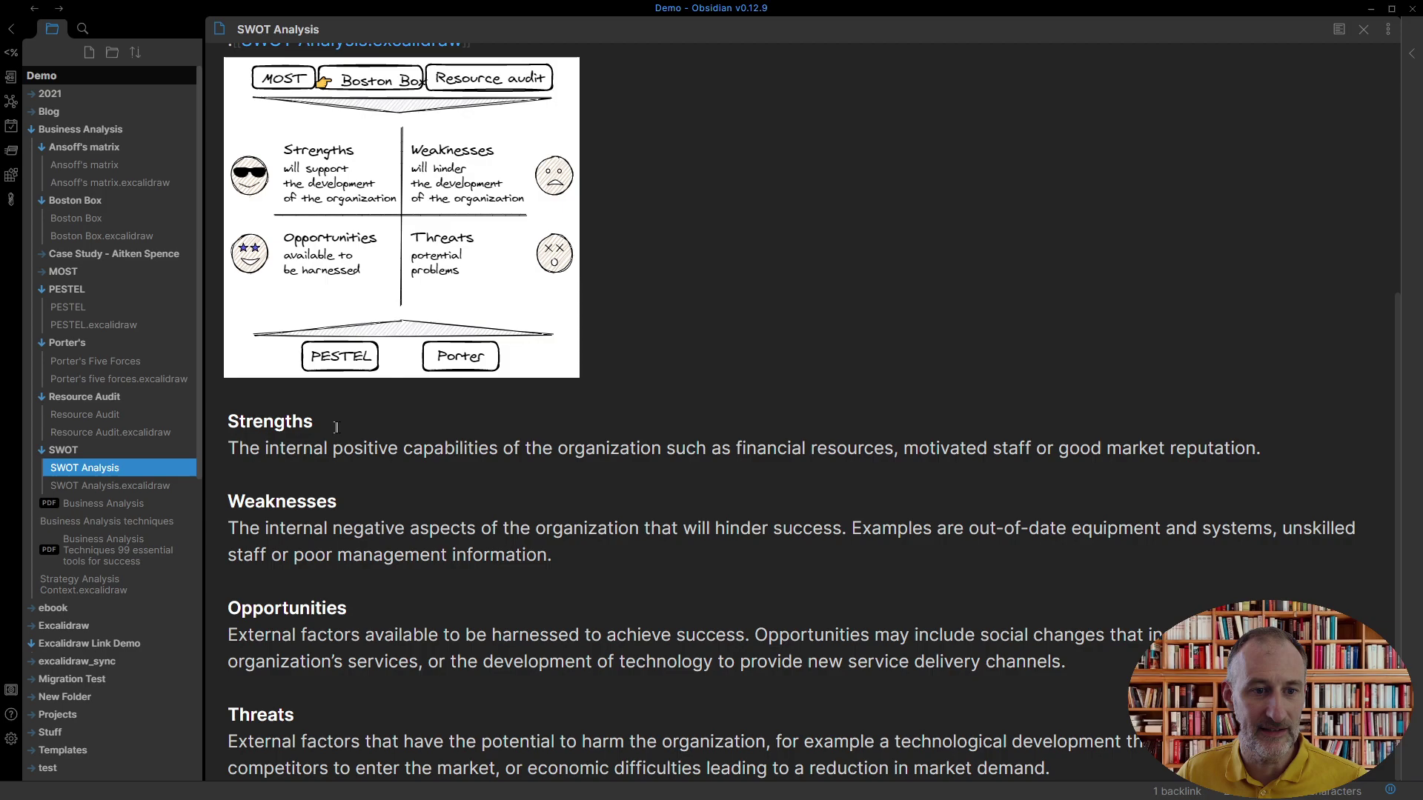
left_click_drag(406, 627, 388, 605)
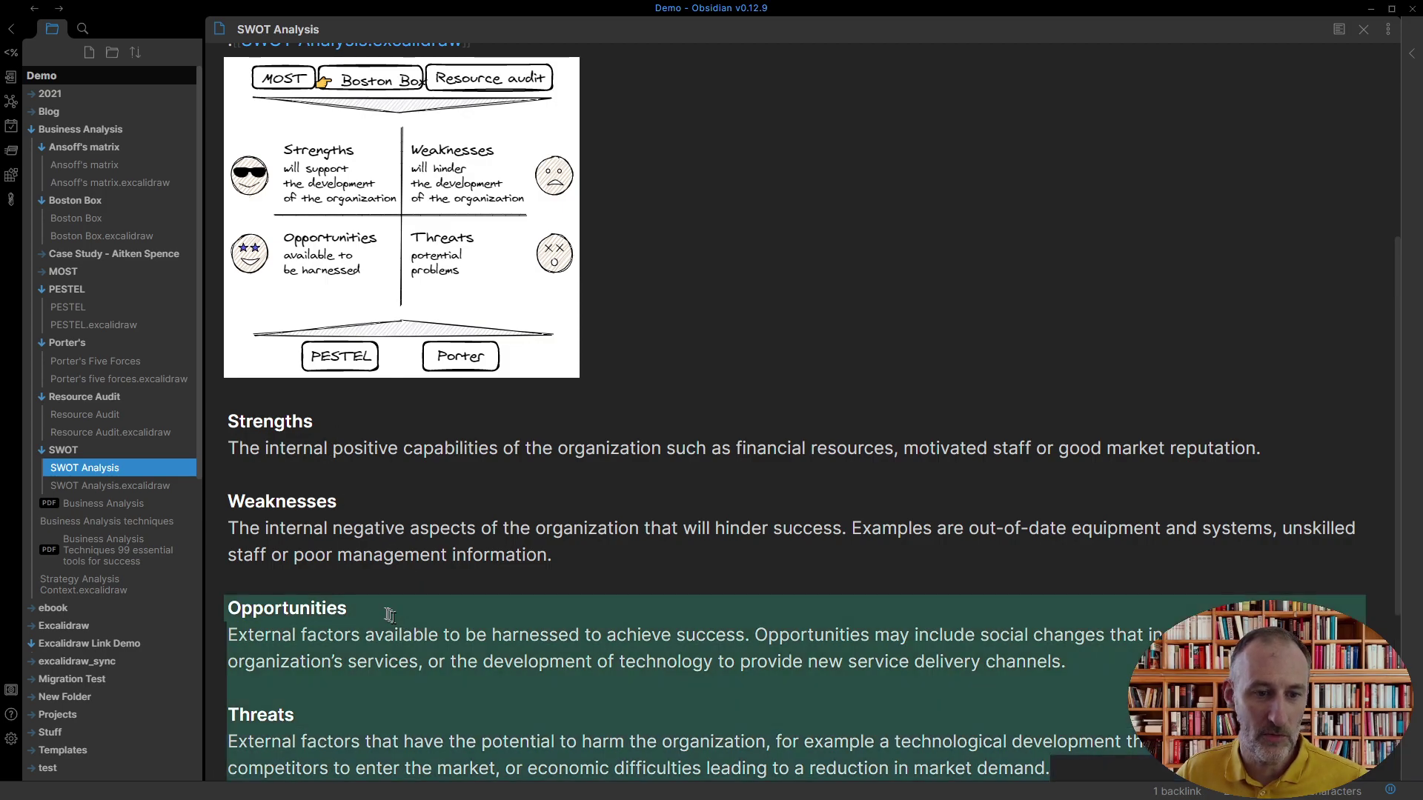
left_click(354, 609)
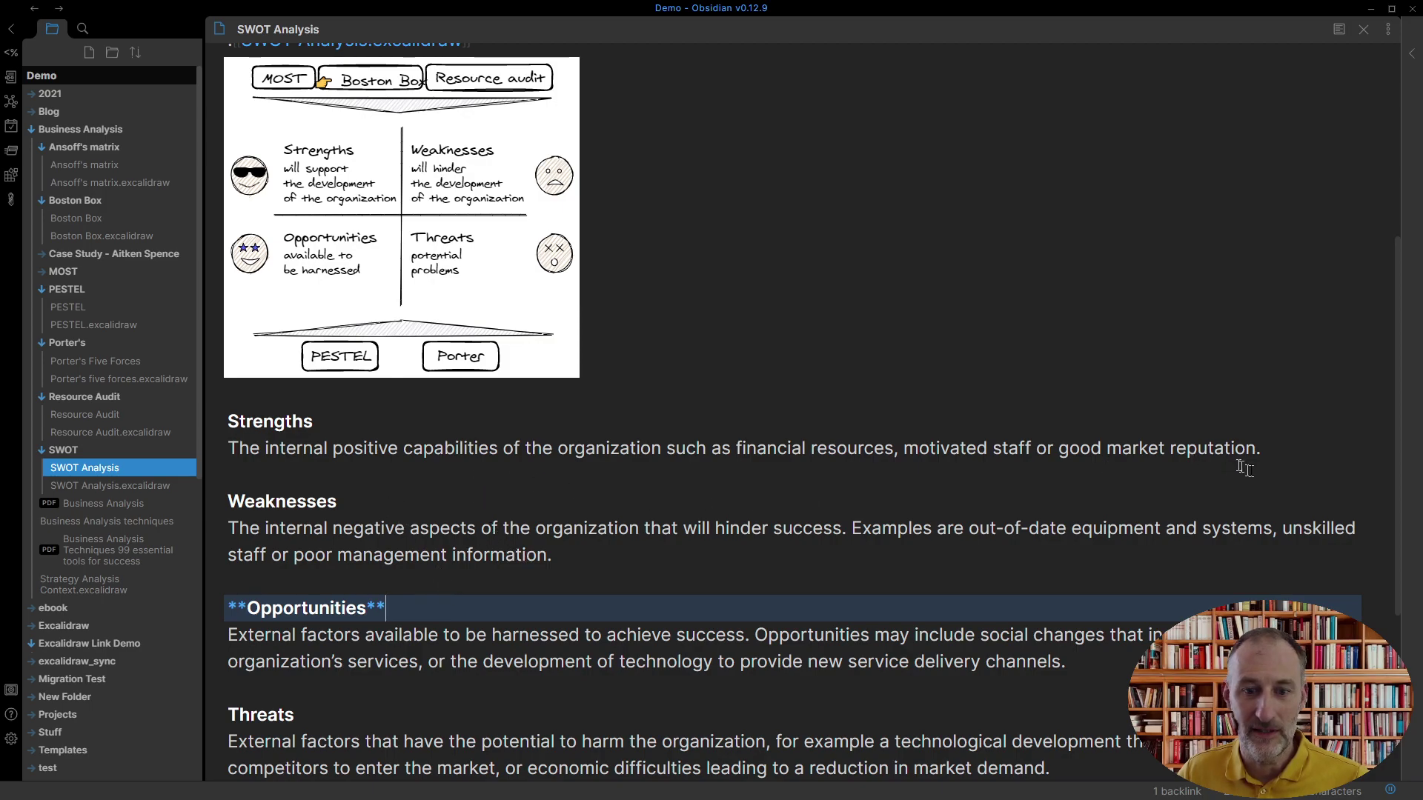
left_click(1278, 445)
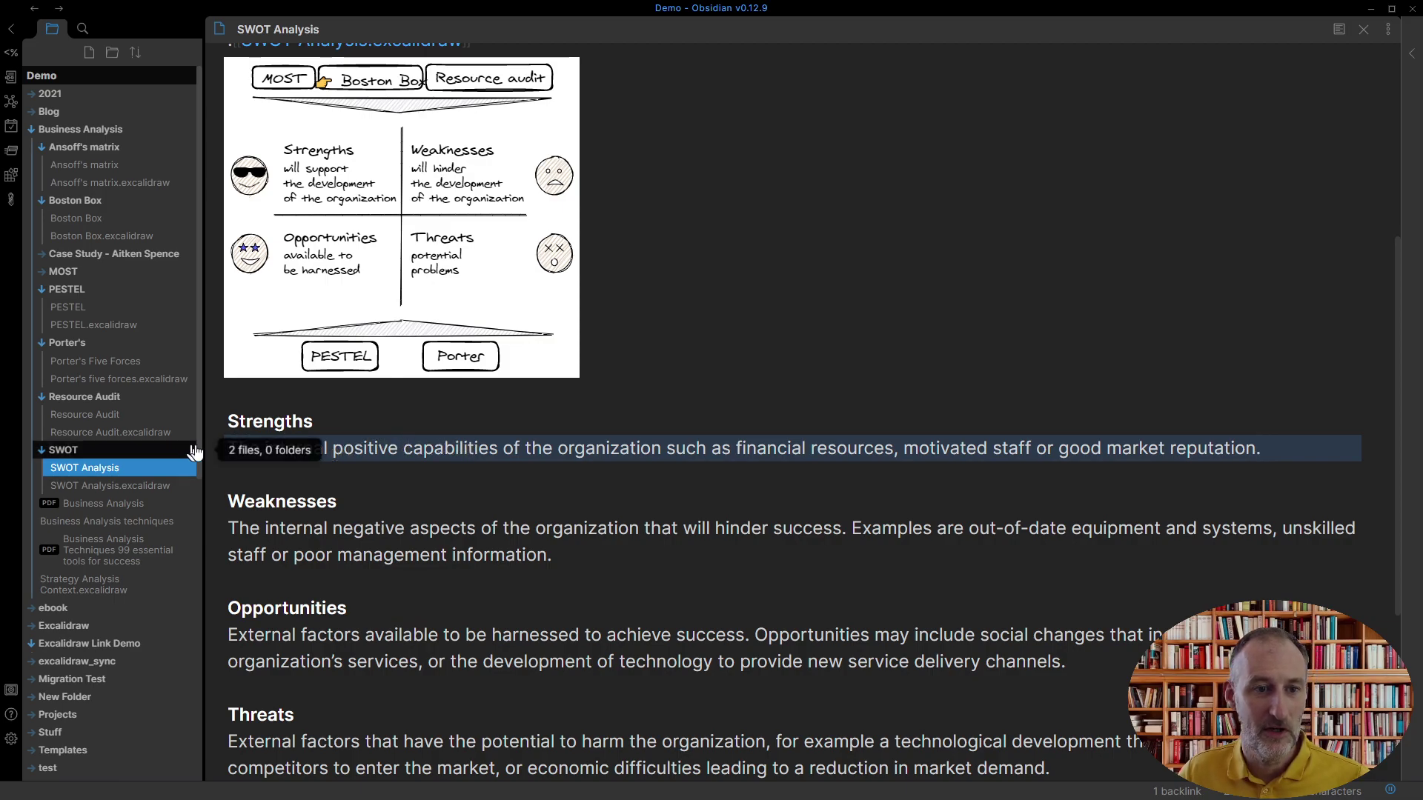
Add the text 'reference' above the SWOT diagram on the drawing canvas.
left_click(128, 489)
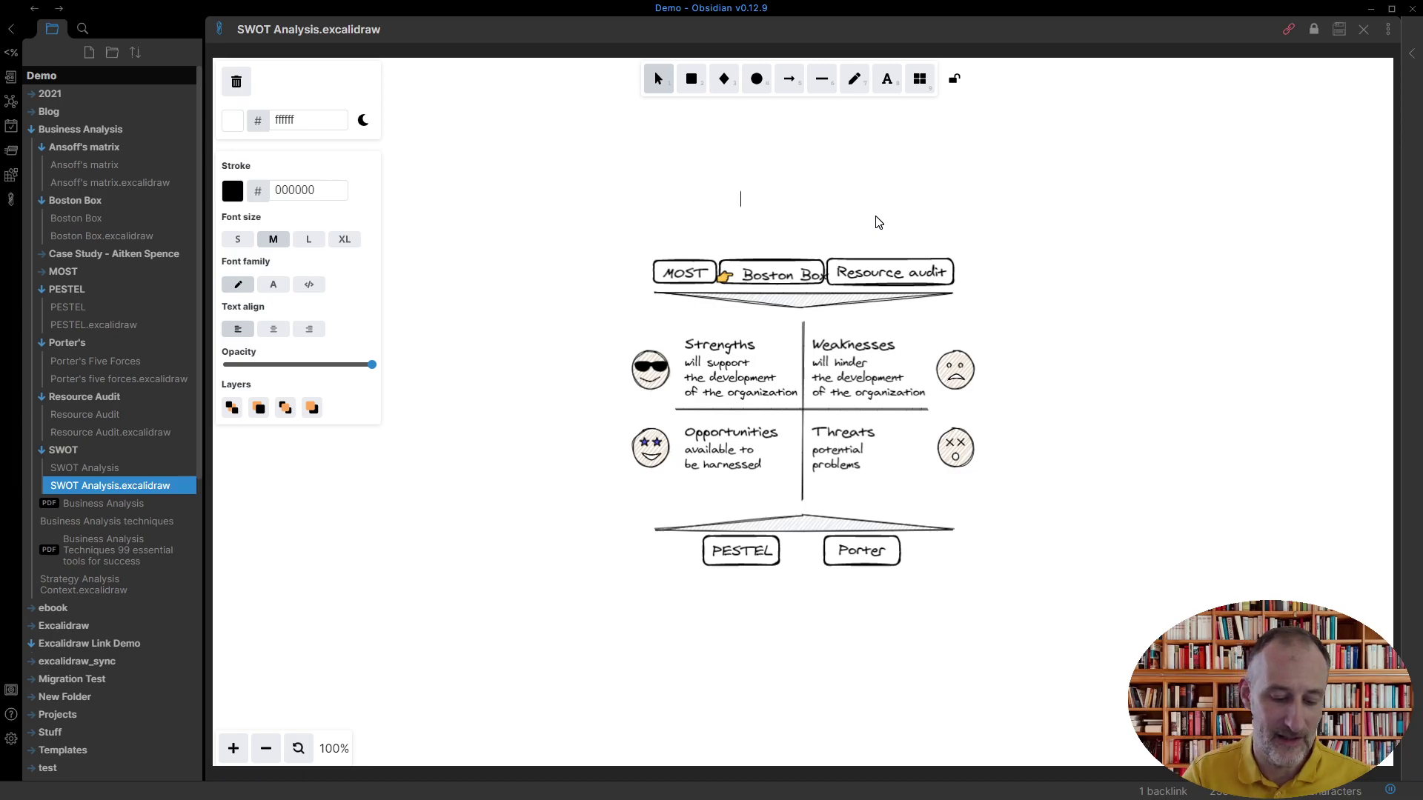
type("reference")
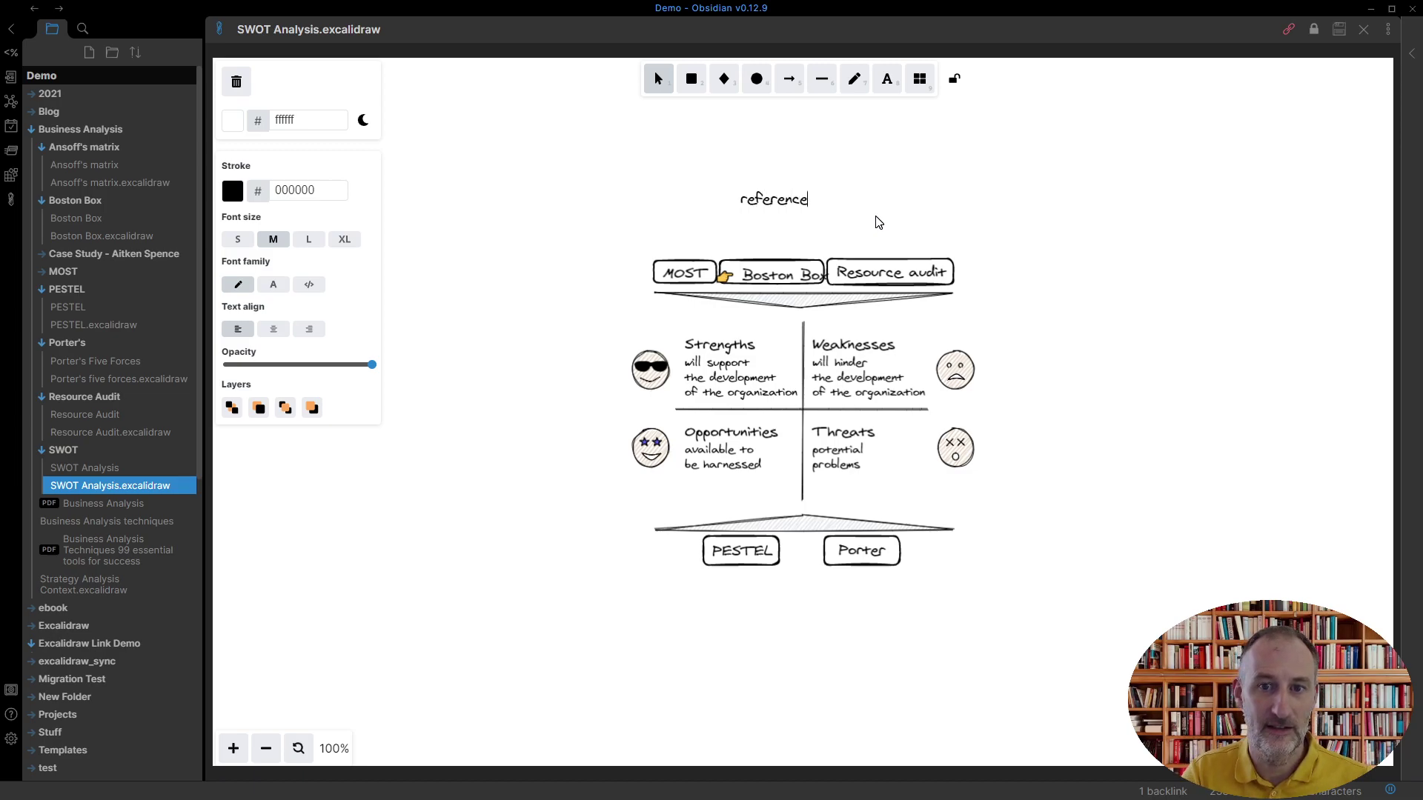
left_click(941, 185)
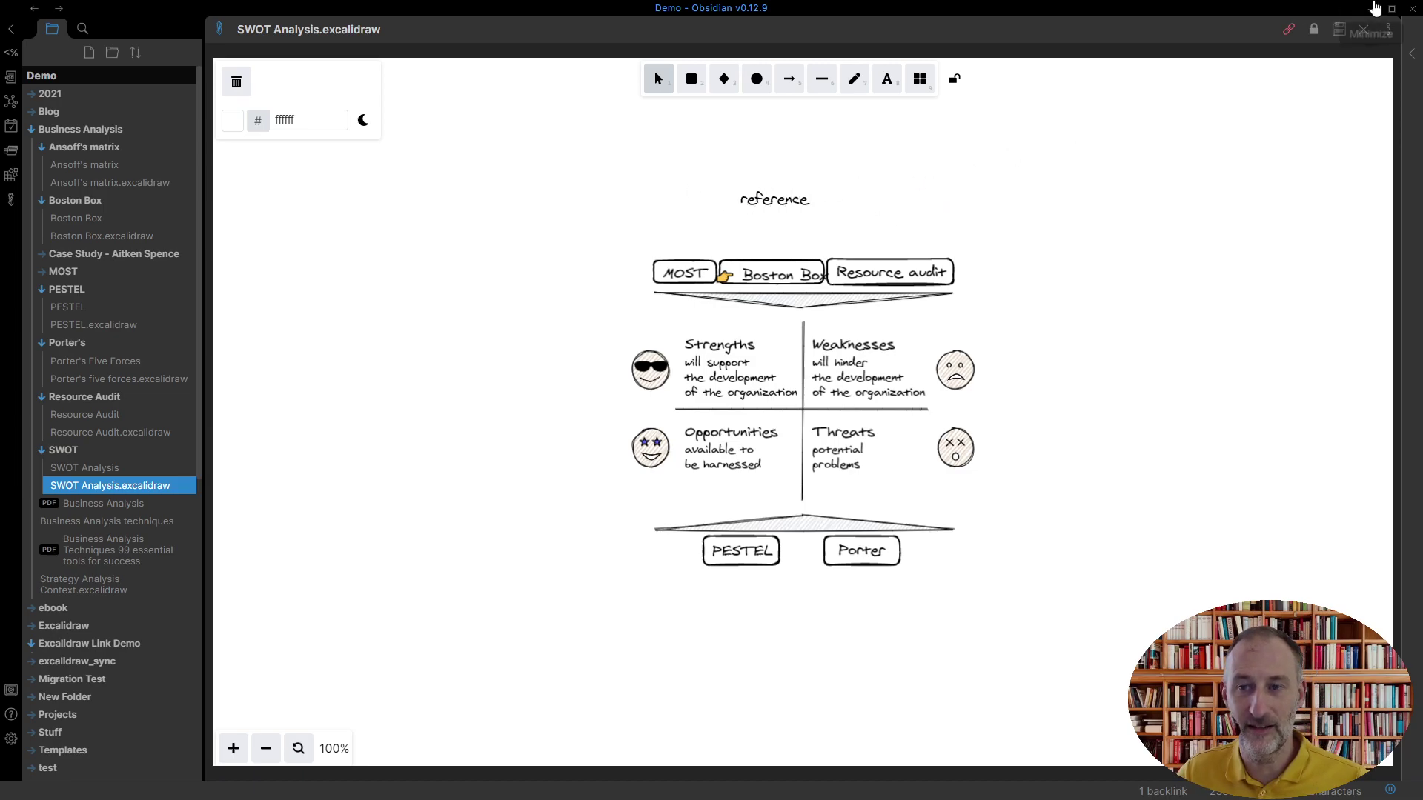
View the drawing as markdown and select the 'reference' text element.
left_click(1388, 30)
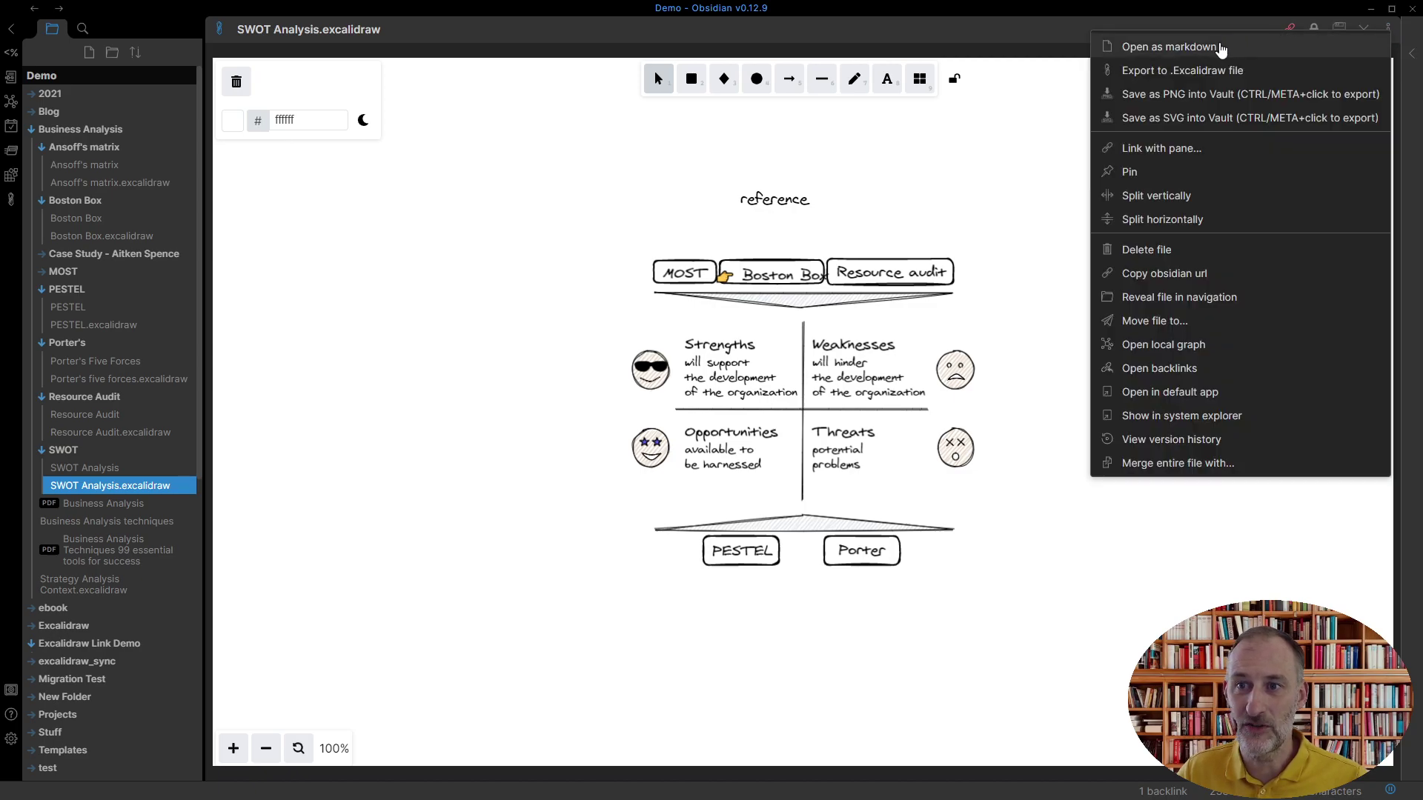
left_click(1223, 44)
scroll(351, 474, "down", 9)
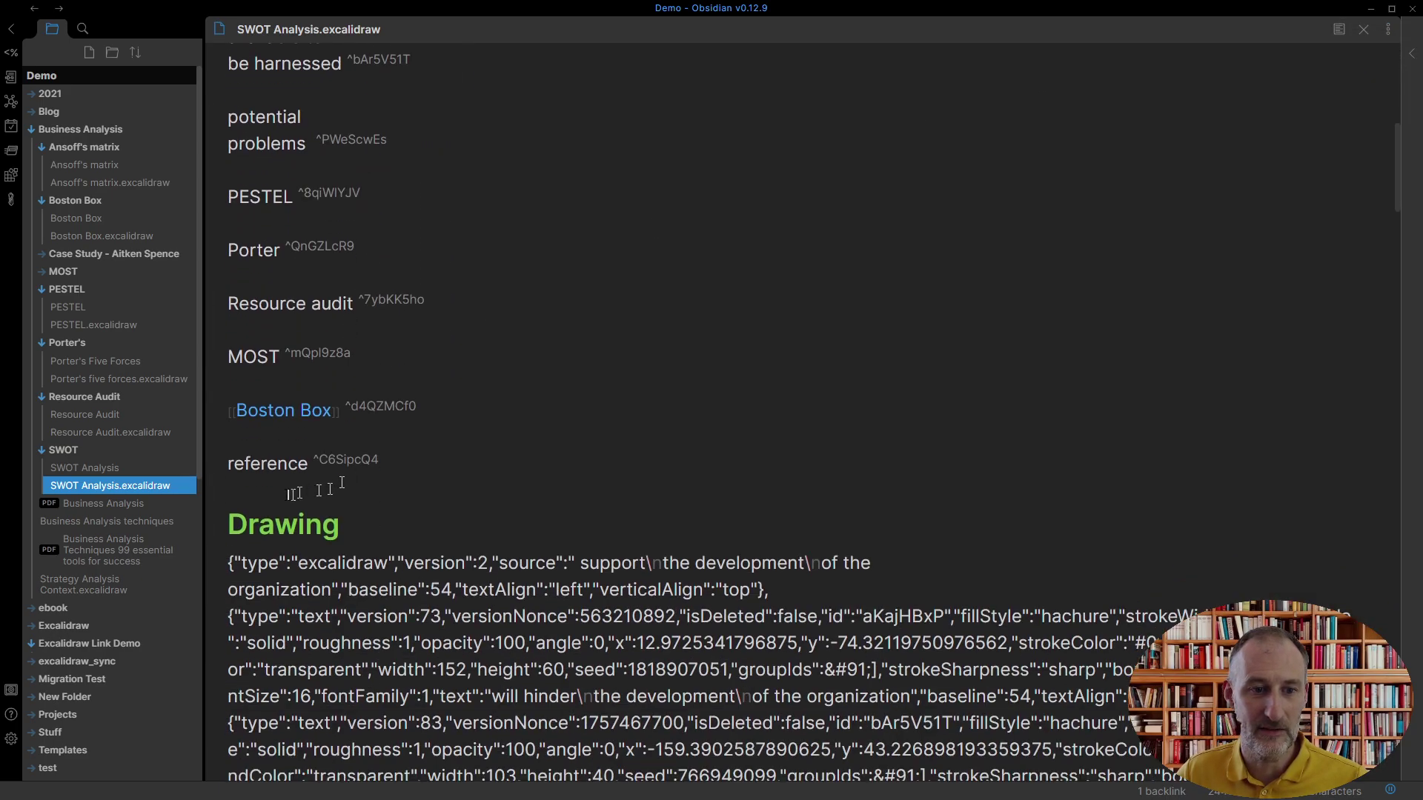
left_click(278, 464)
left_click_drag(308, 464, 218, 464)
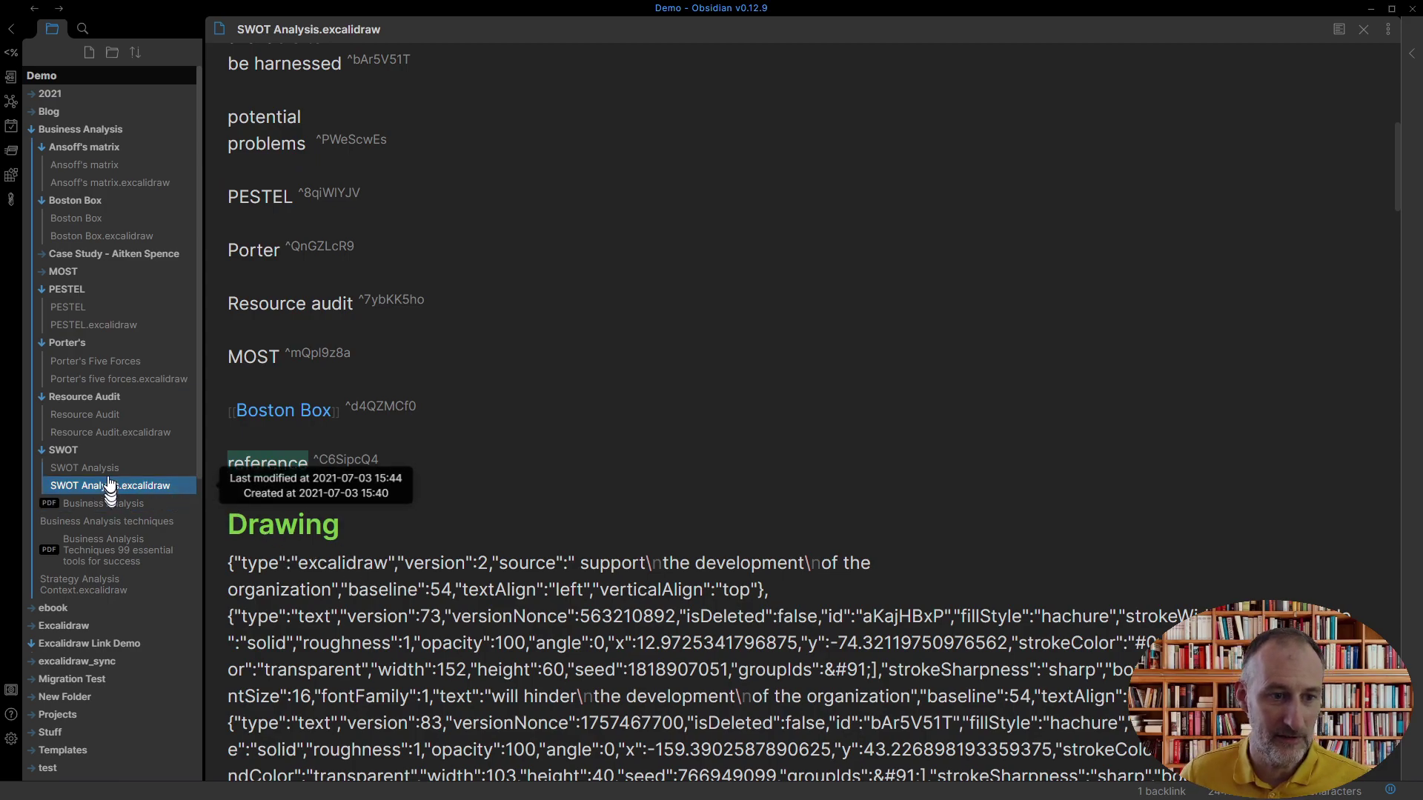
Open the SWOT Analysis note and select 'The internal positive' in Strengths.
left_click(144, 467)
scroll(296, 445, "down", 5)
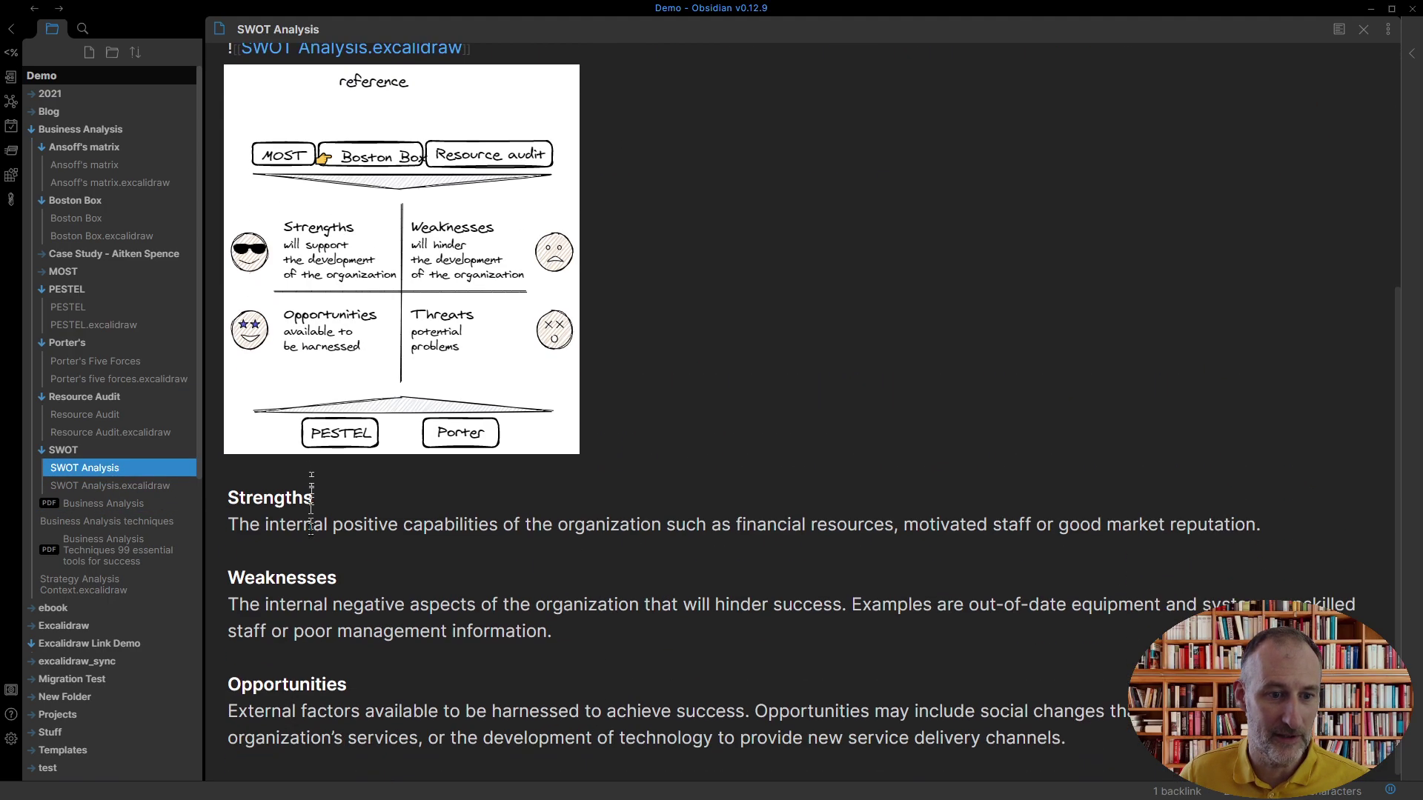
left_click(232, 526)
key("ctrl+shift+End")
left_click_drag(304, 526, 344, 524)
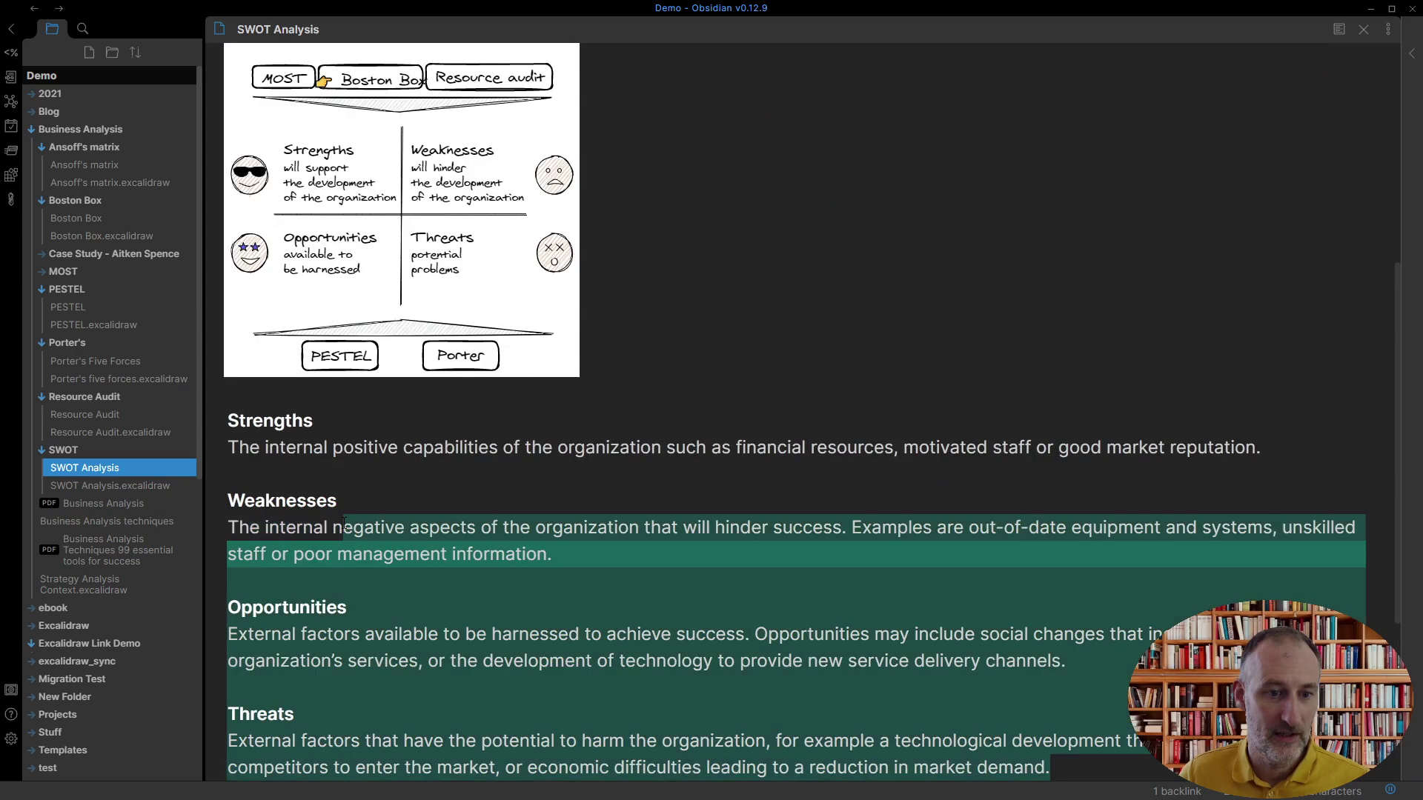
left_click(352, 450)
left_click_drag(403, 448, 230, 443)
key("ctrl+c")
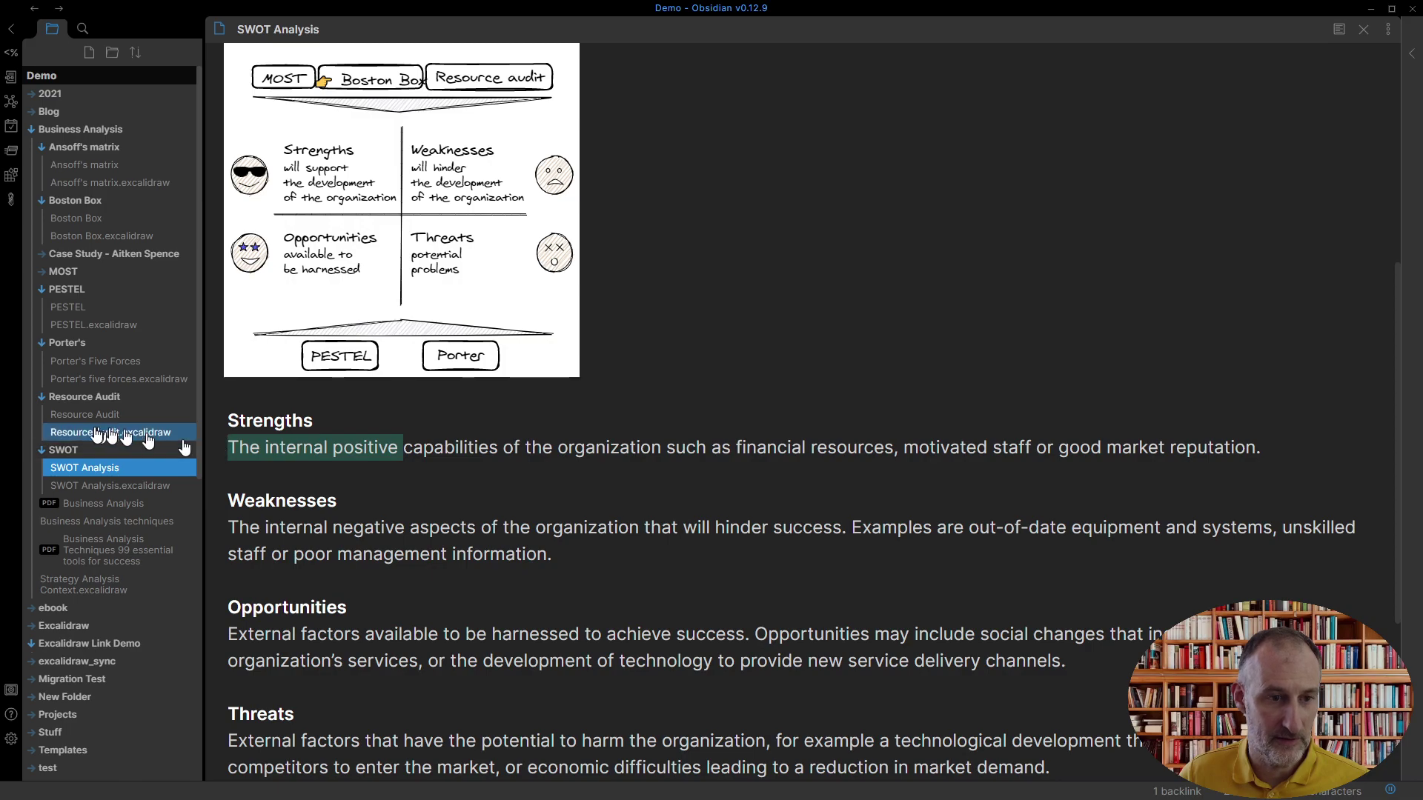
In the SWOT drawing's markdown, replace 'reference' with the ![[SWOT Analysis#^0279f9]] Strengths block embed.
left_click(107, 483)
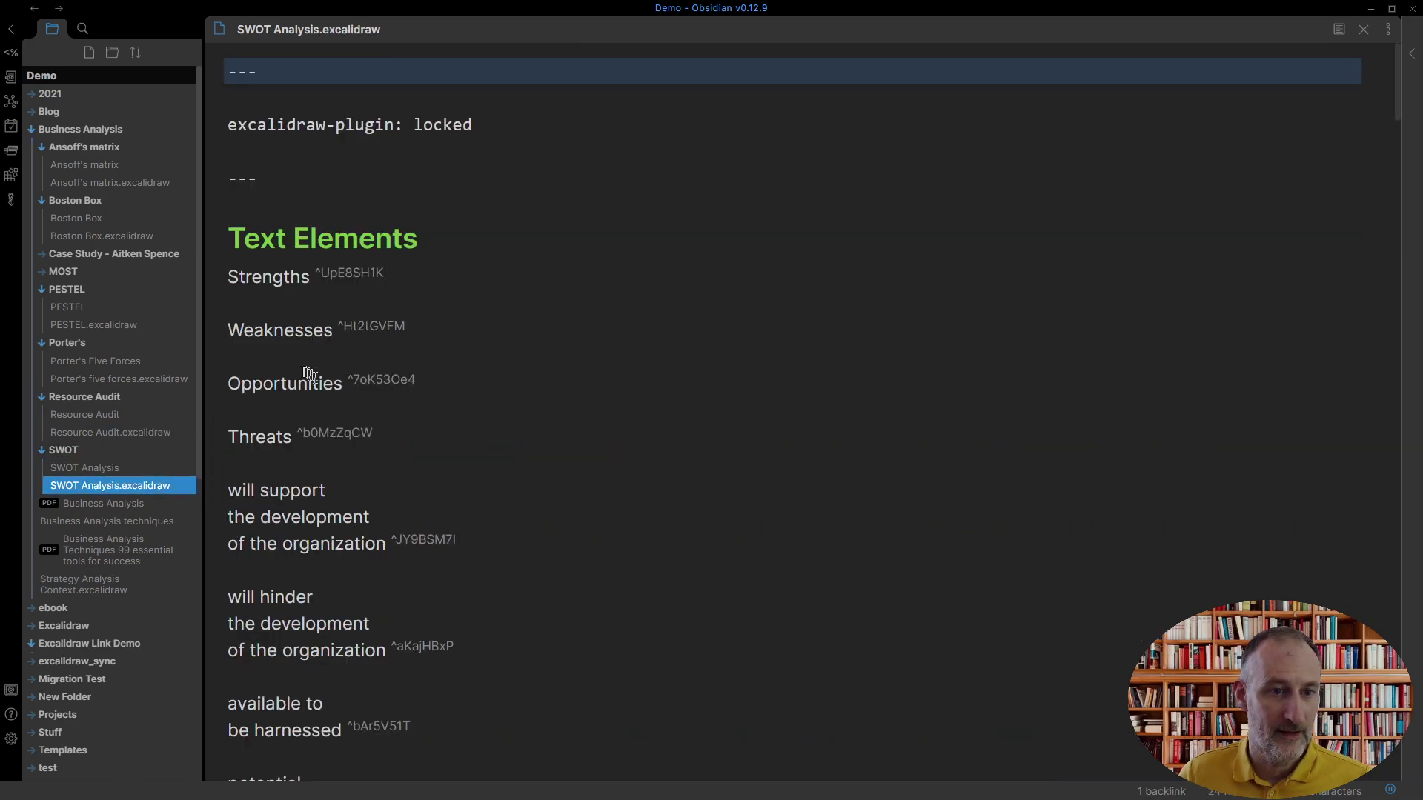
scroll(261, 694, "down", 6)
double_click(263, 689)
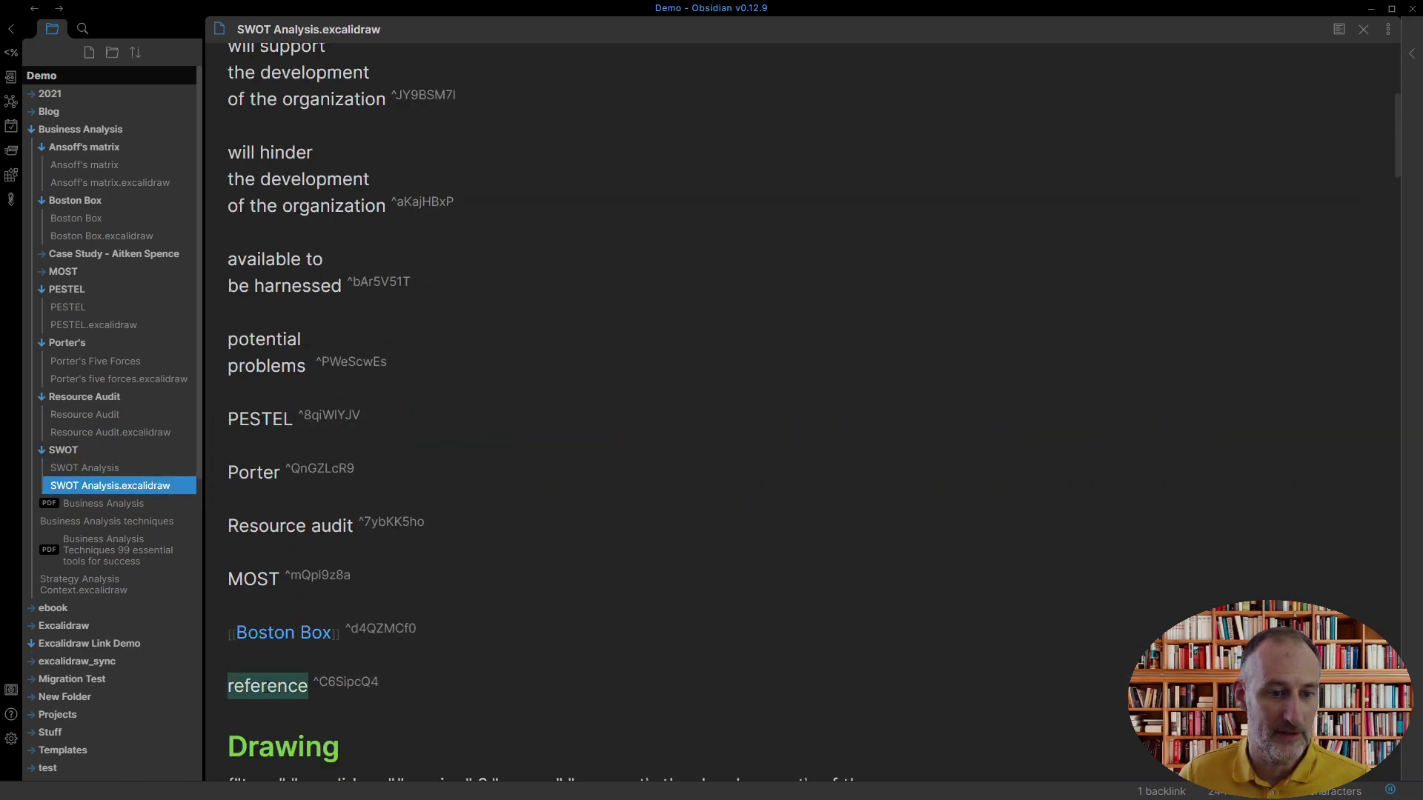
key("BackSpace")
type("!")
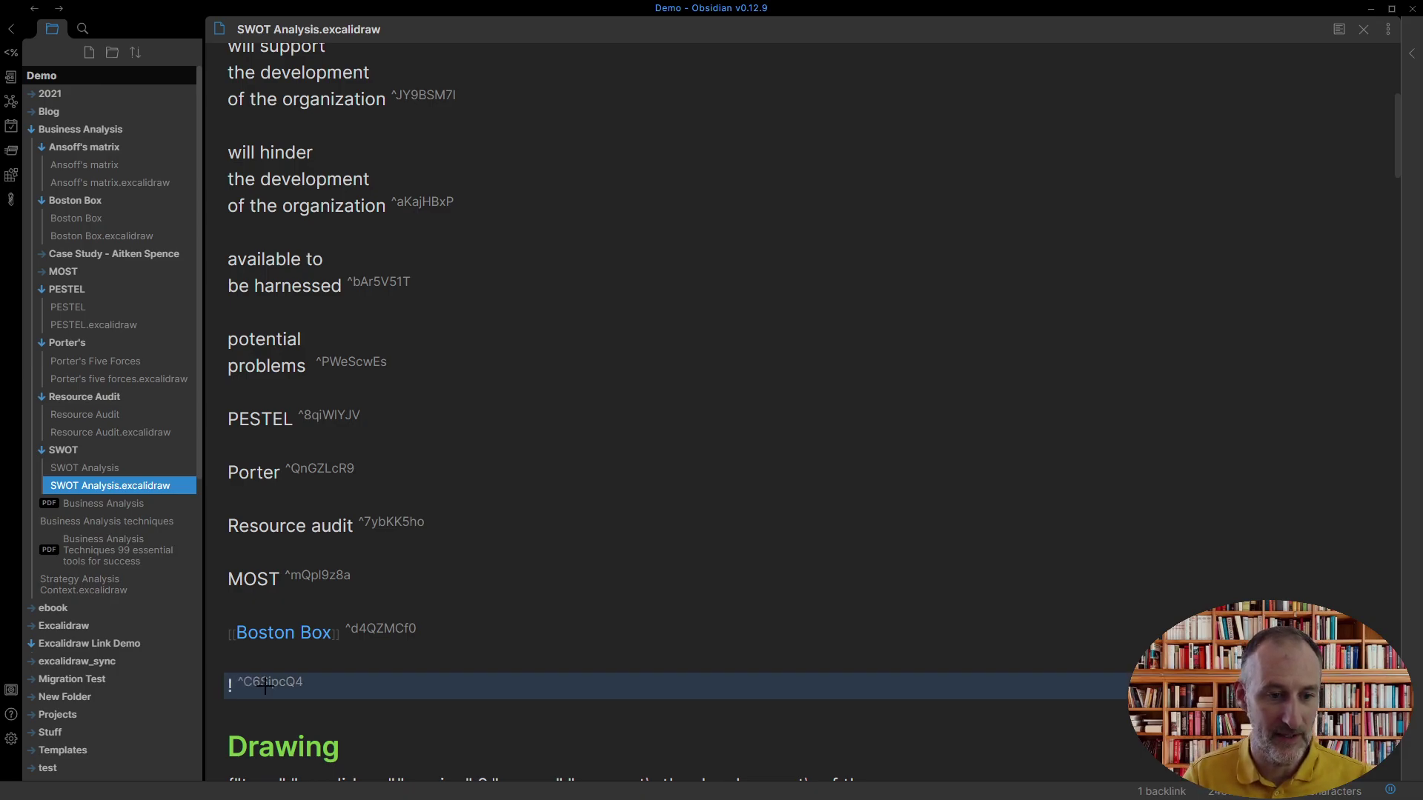
type("[[")
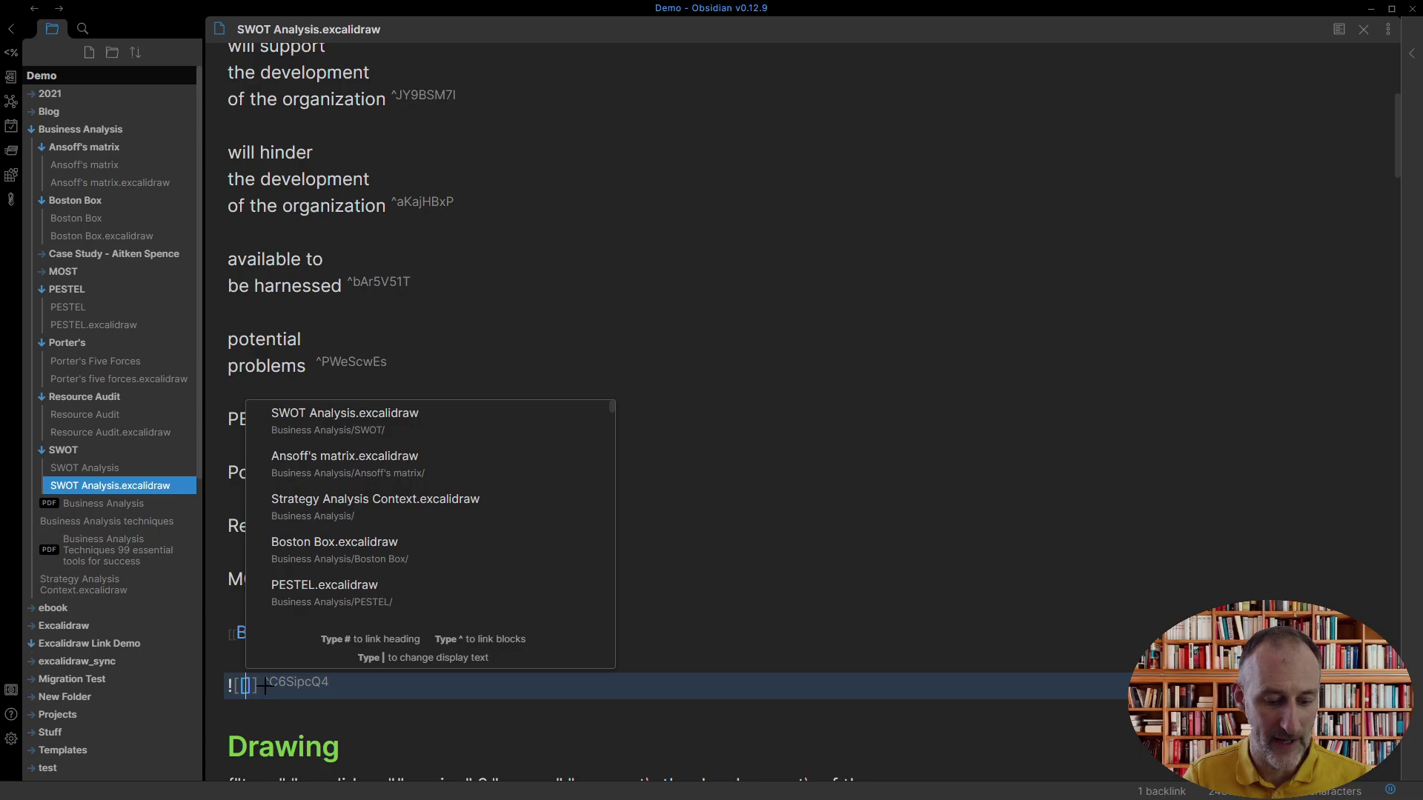
type("^^")
key("ctrl+v")
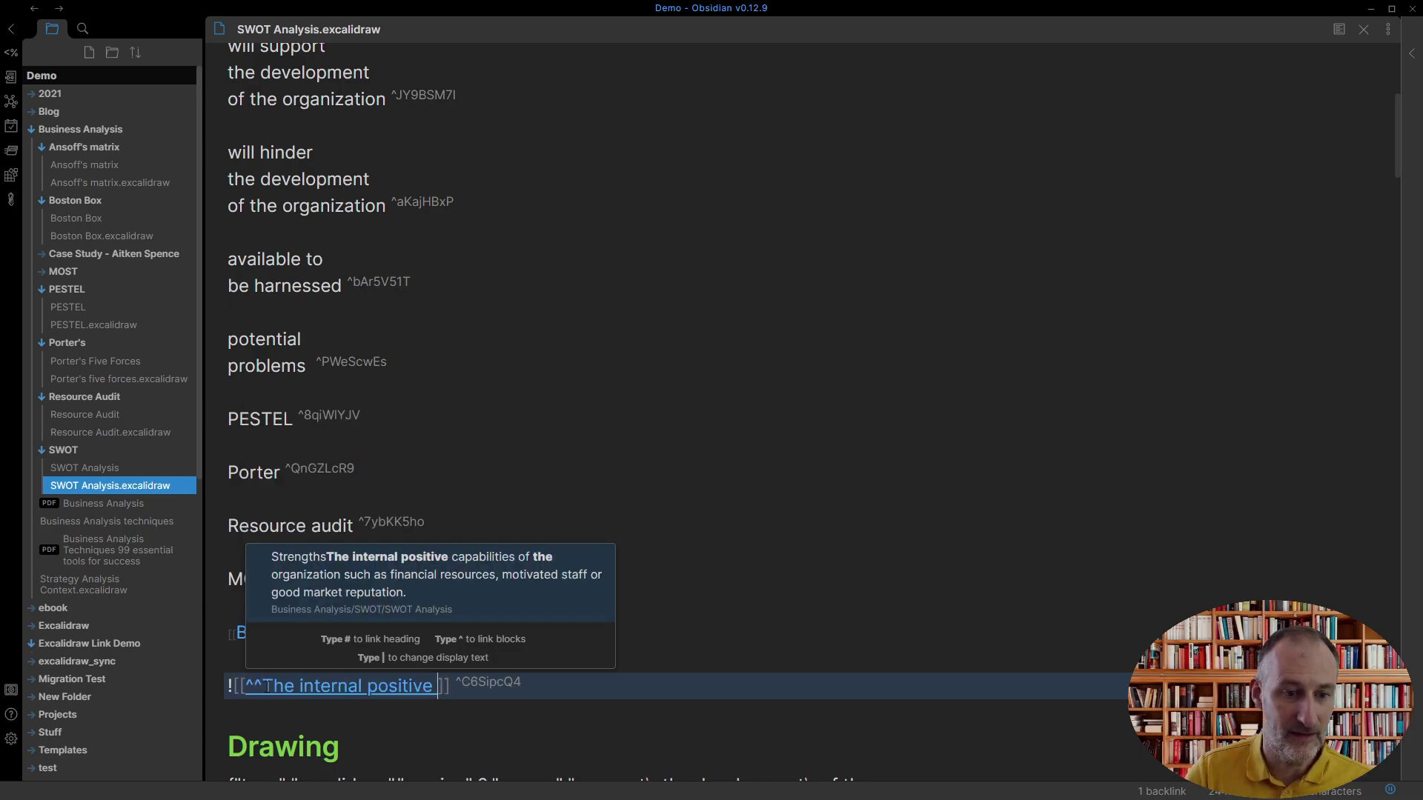
left_click(458, 576)
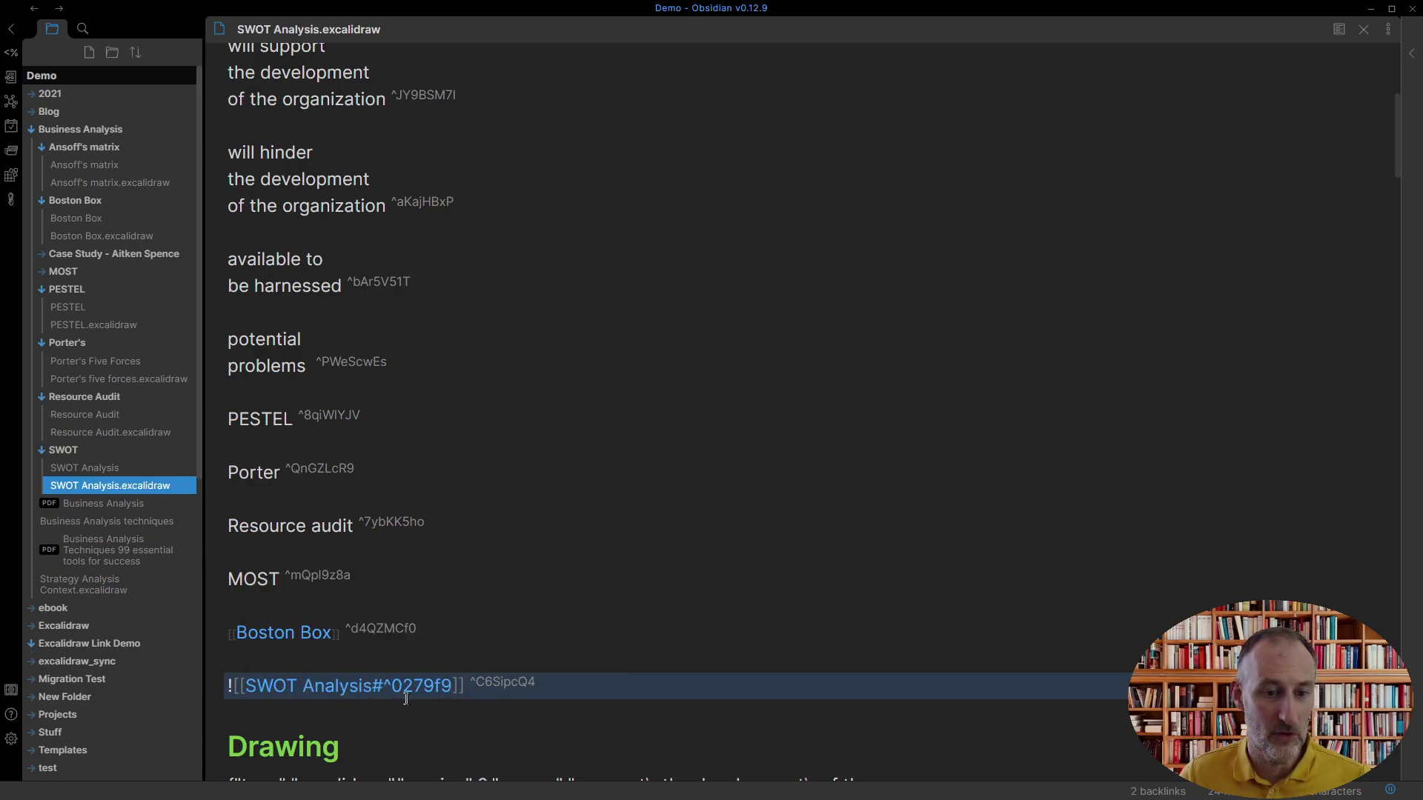
Return to the drawing view and move the Strengths sentence below the SWOT diagram.
left_click(1388, 29)
left_click(1254, 57)
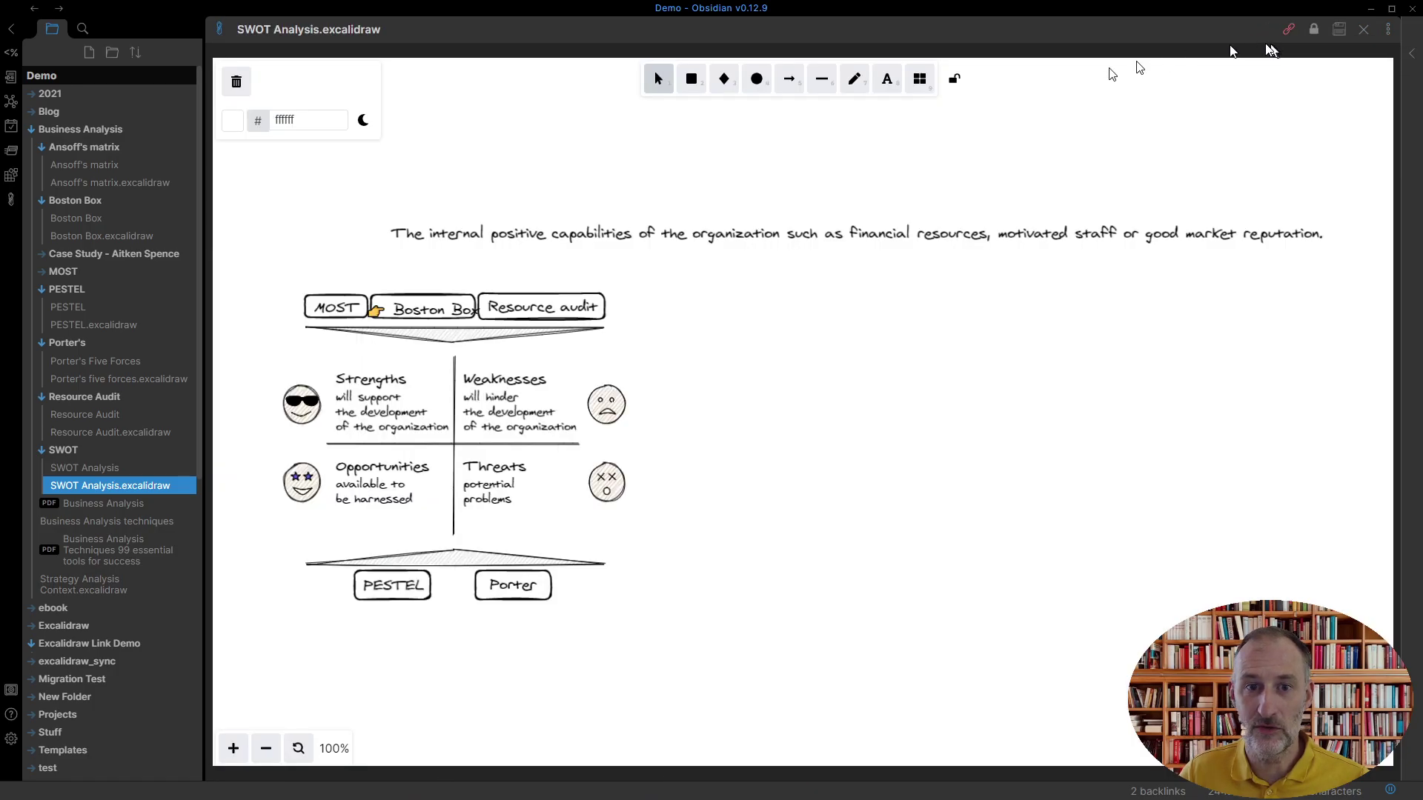
left_click_drag(729, 232, 760, 229)
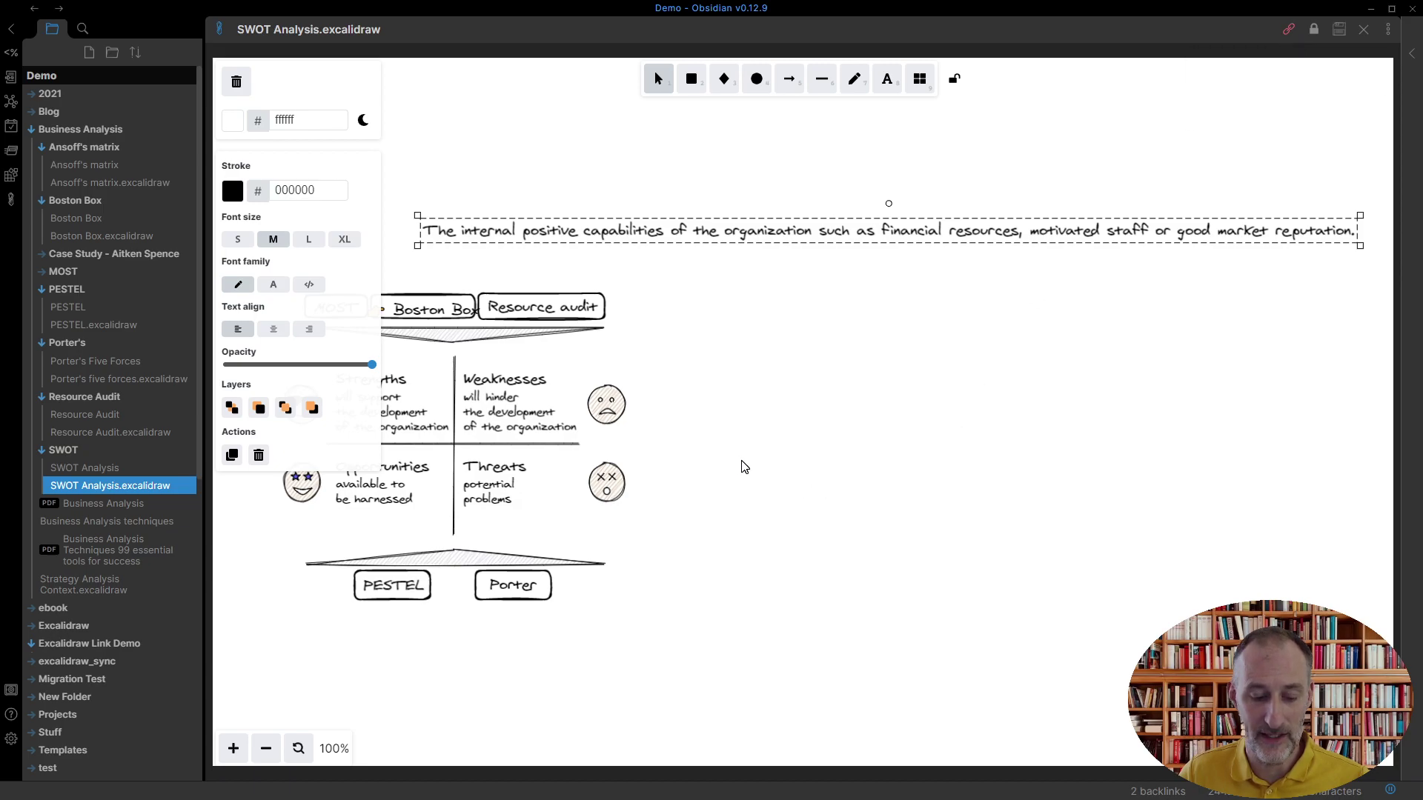
scroll(770, 469, "left", 3)
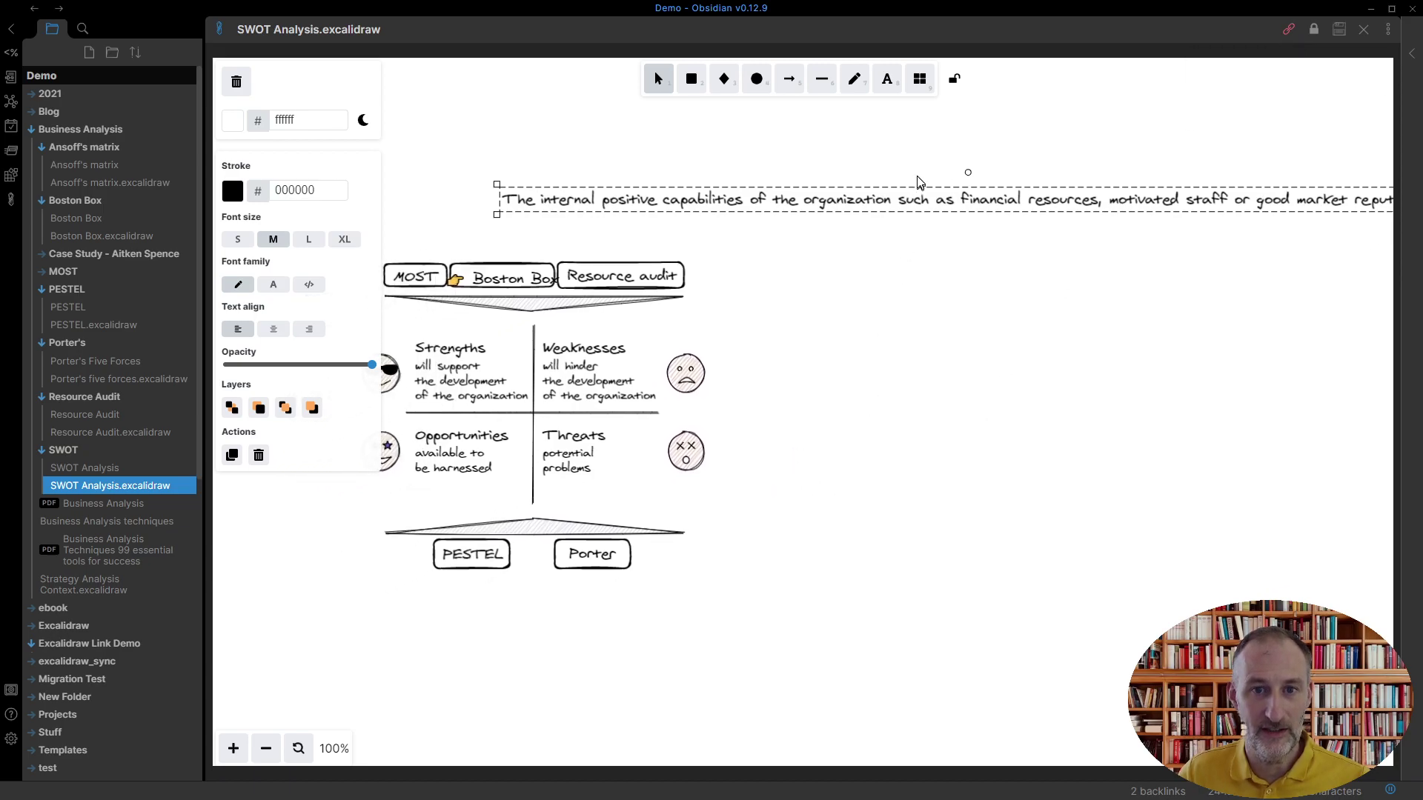
left_click_drag(921, 197, 778, 611)
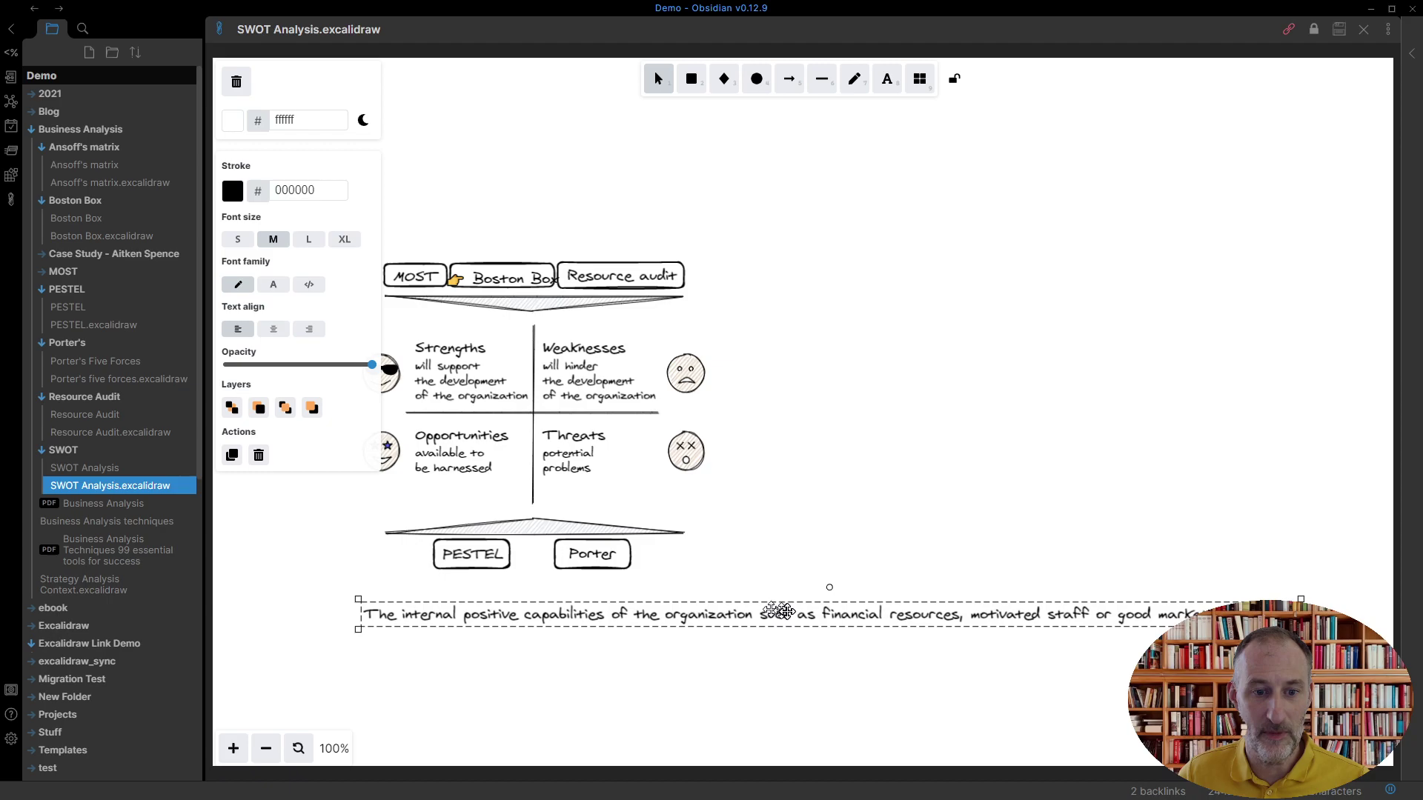
Show raw text elements with ctrl+e and nudge the SWOT Analysis#^0279fa embed text right.
key("ctrl+e")
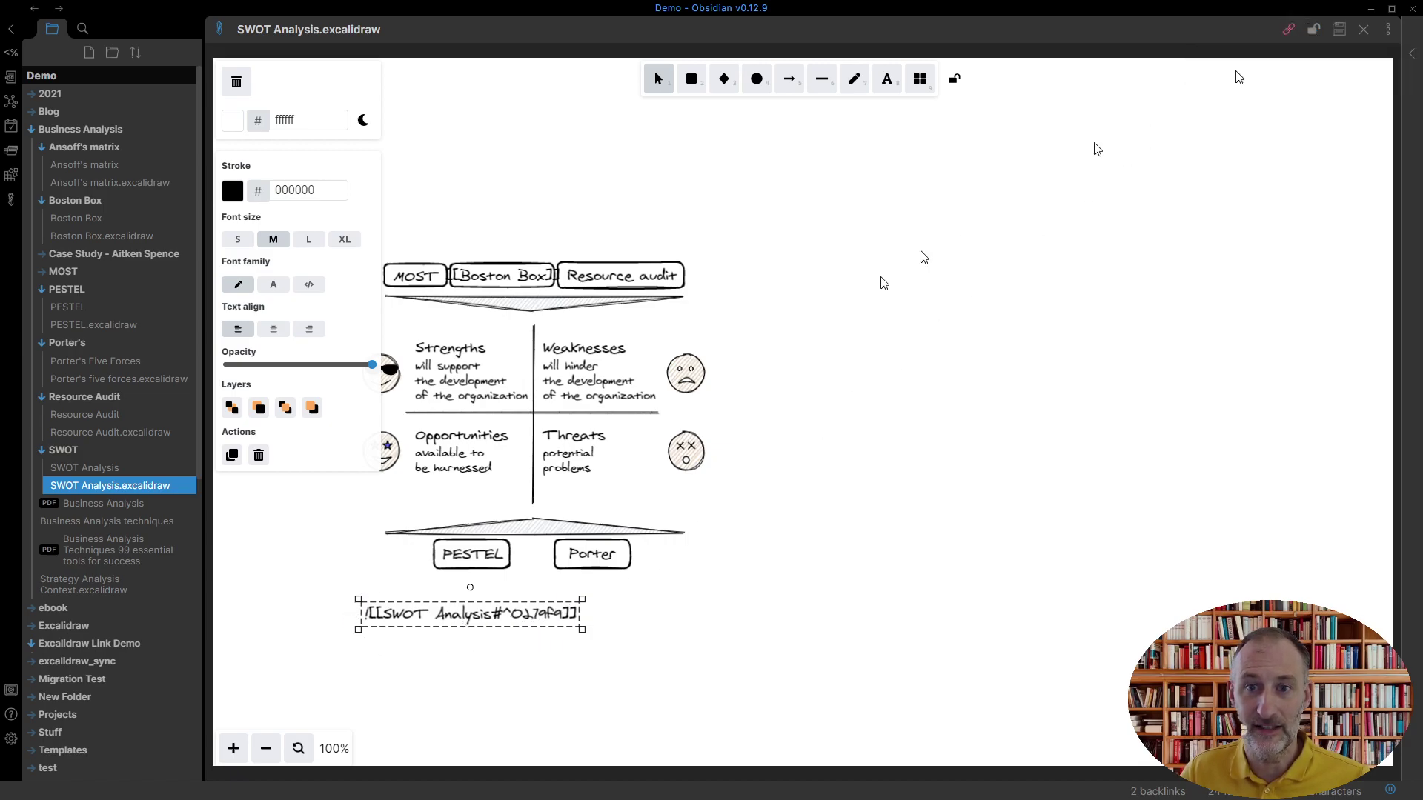
left_click_drag(777, 463, 938, 421)
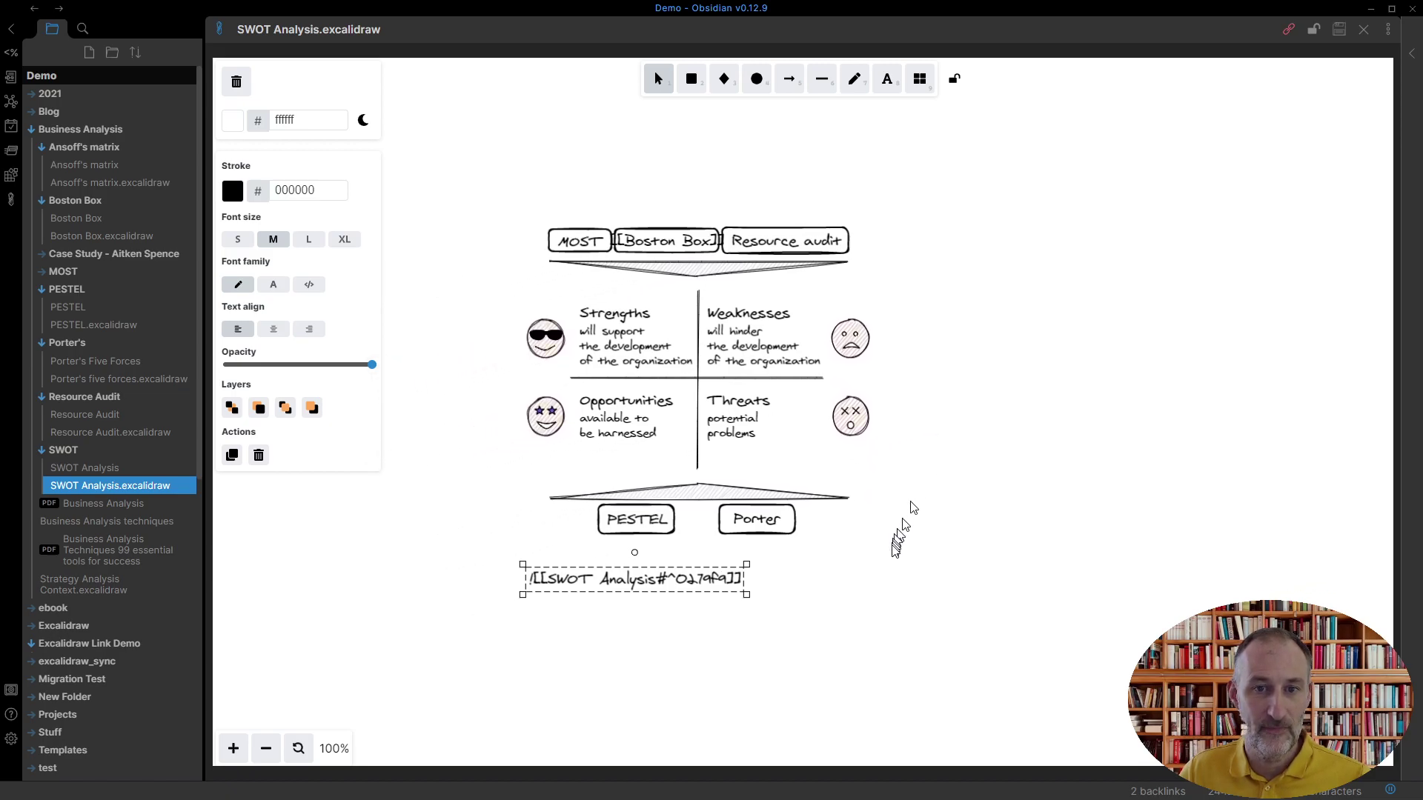
left_click_drag(662, 581, 721, 588)
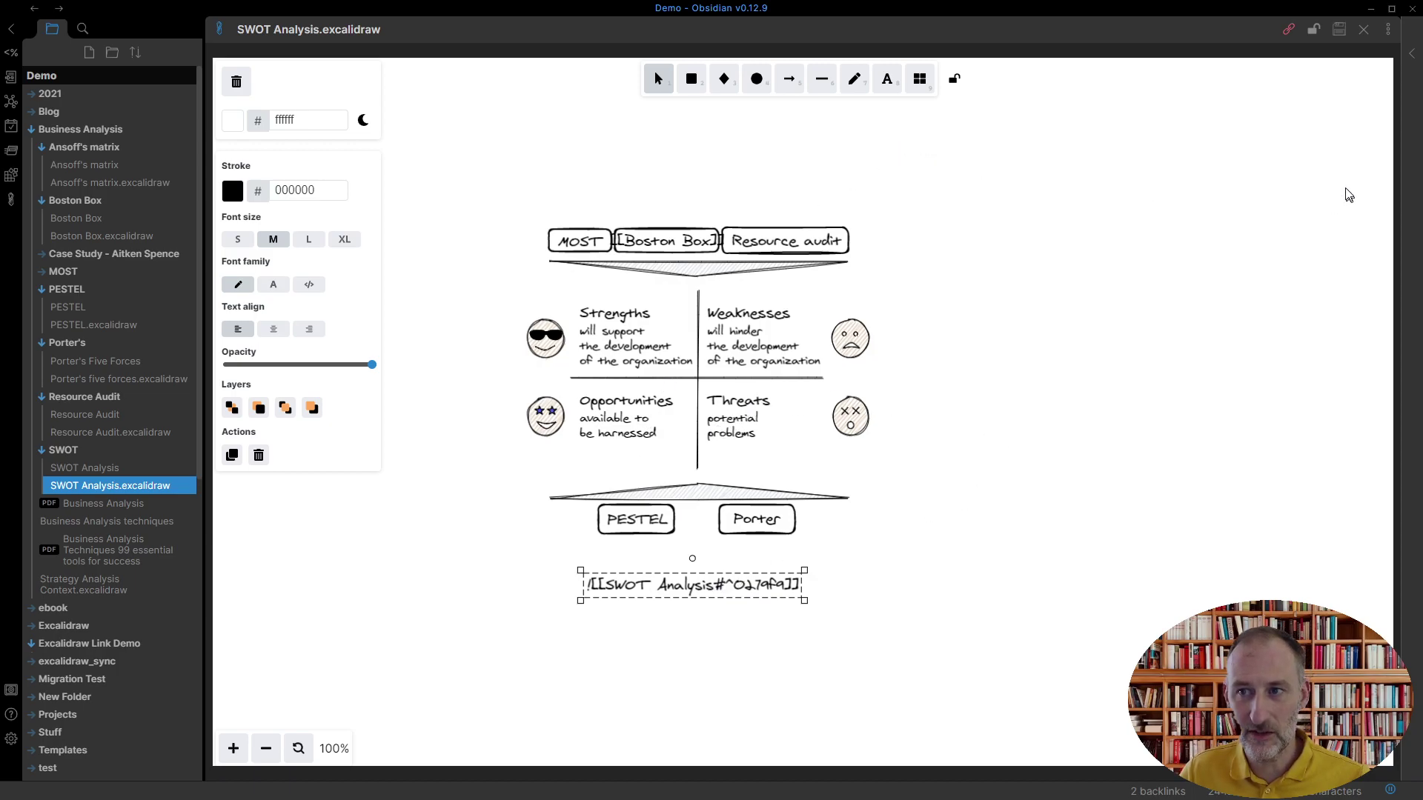
left_click(1388, 29)
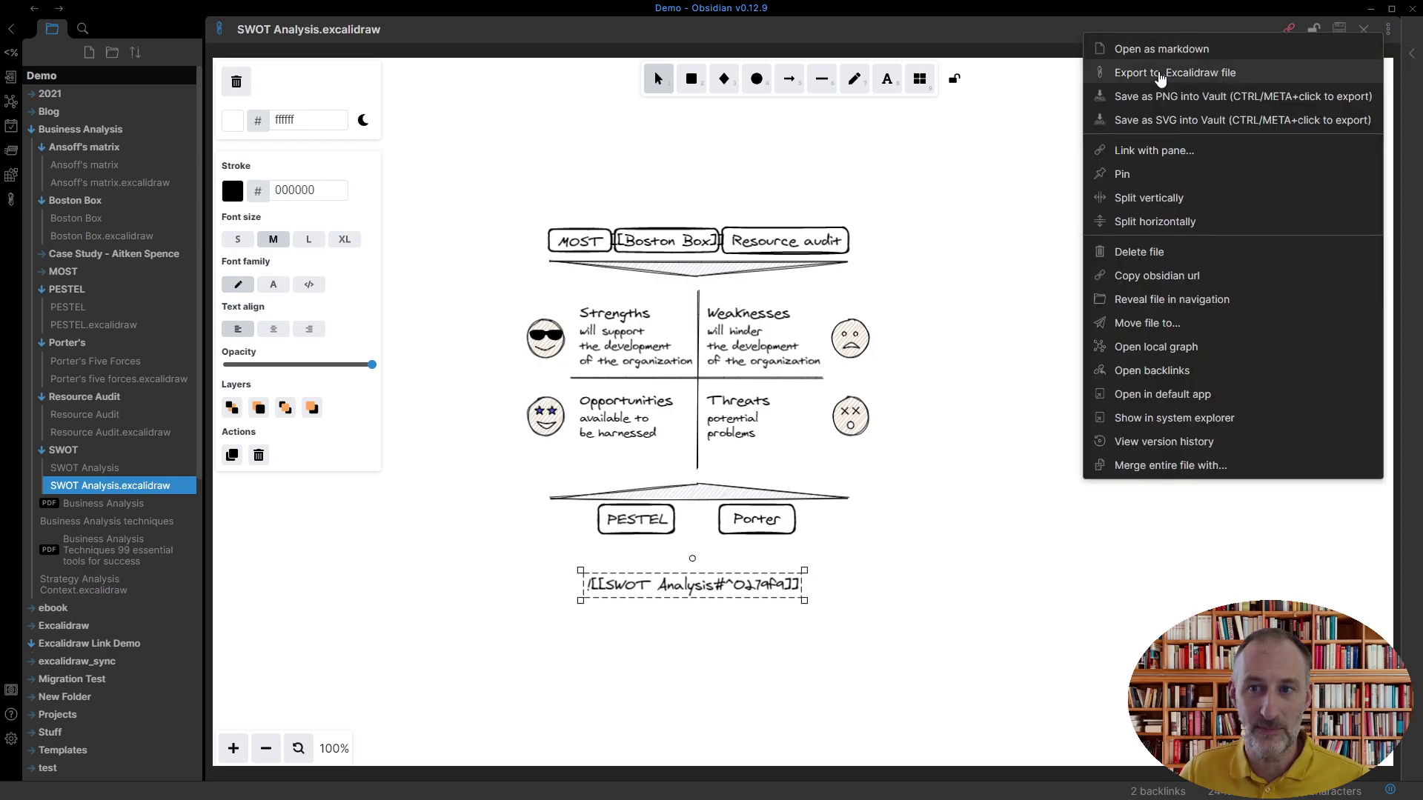
left_click(1160, 74)
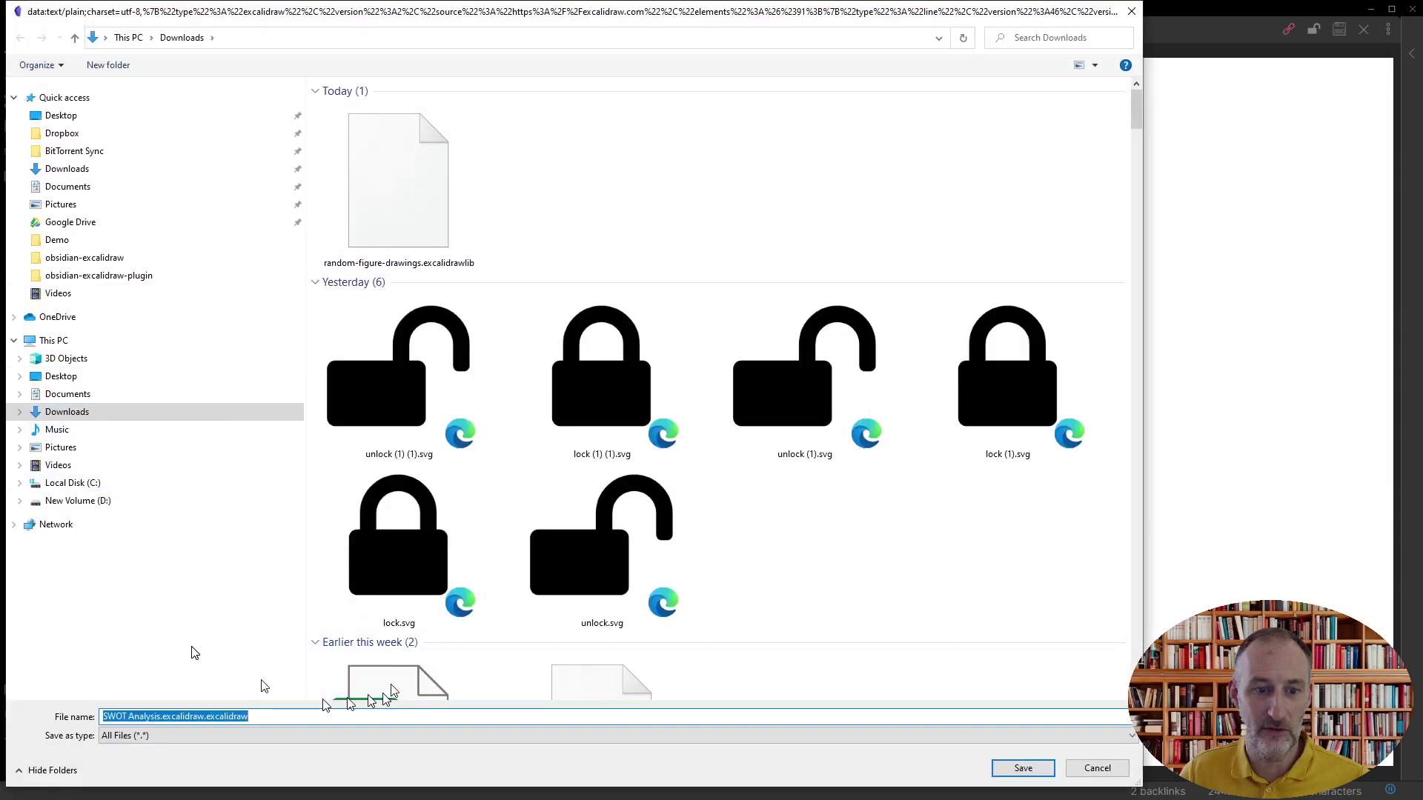
left_click(1132, 11)
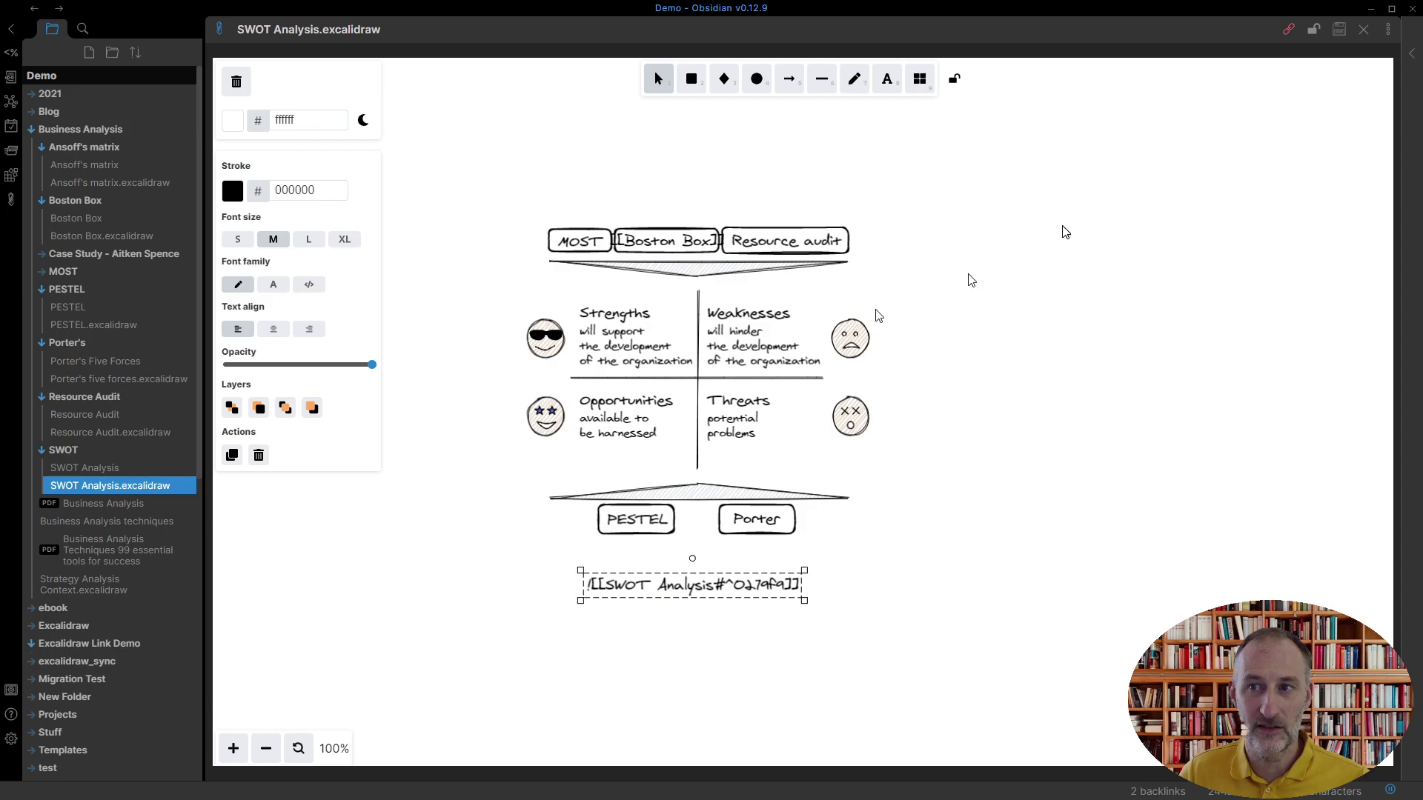
left_click(1387, 34)
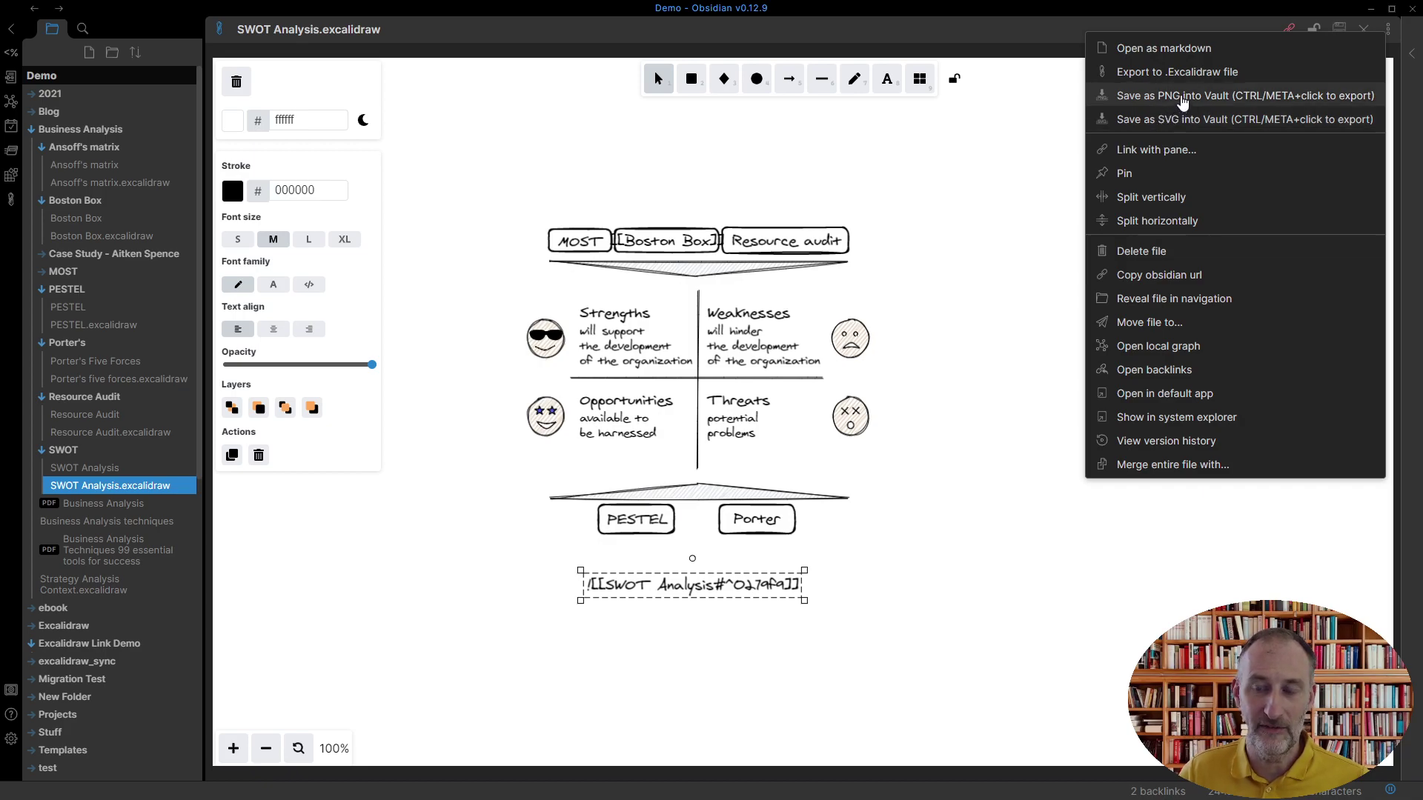
left_click(1183, 103, "ctrl")
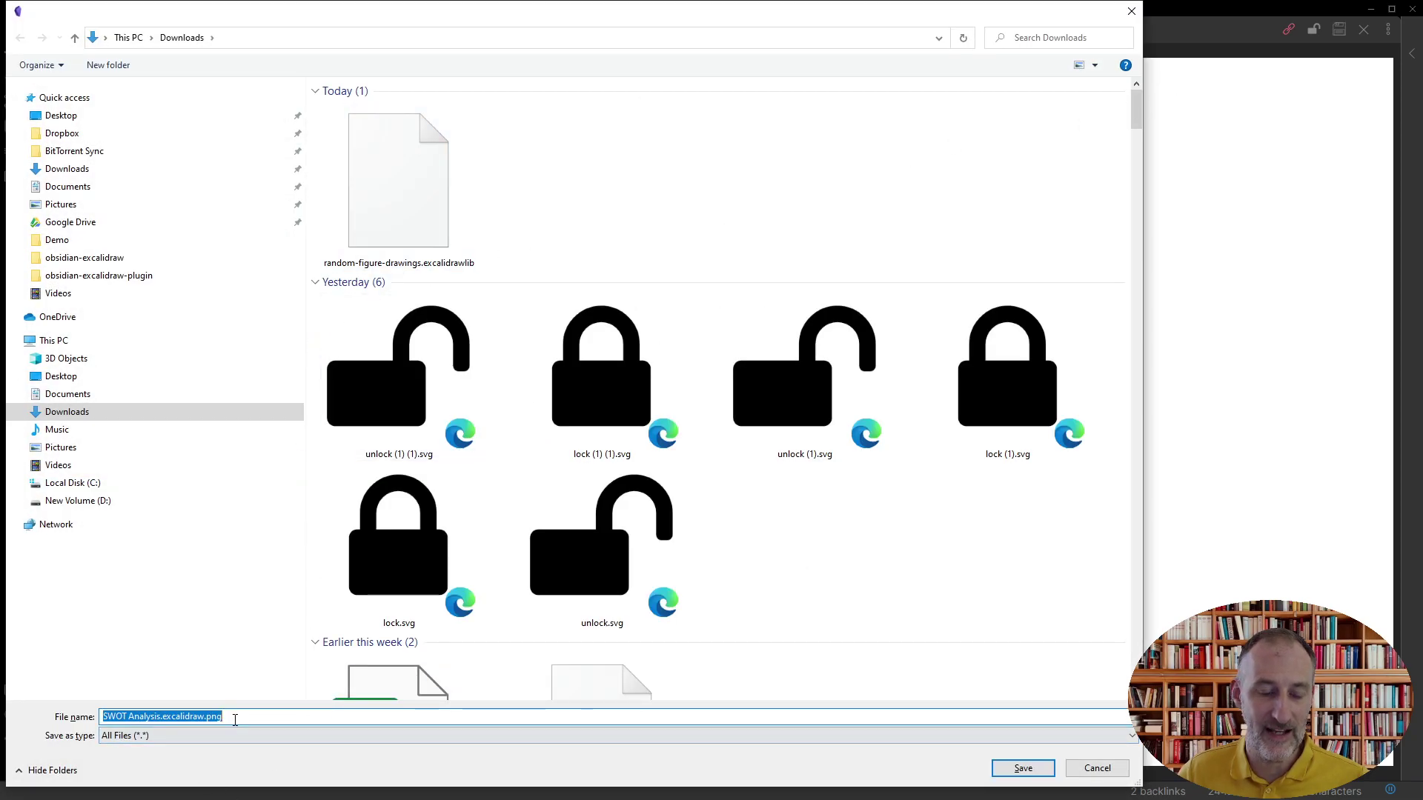
left_click(1129, 16)
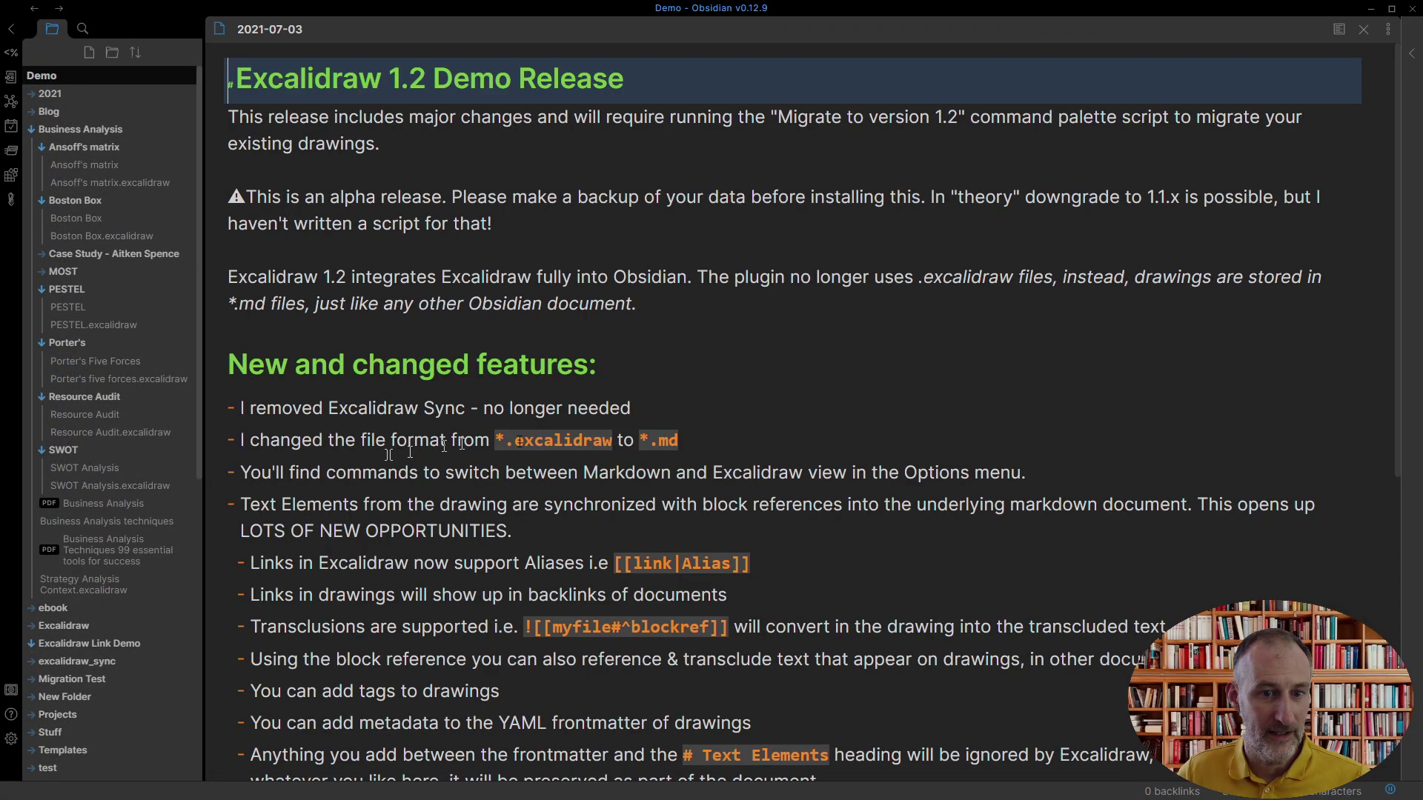
scroll(619, 515, "down", 5)
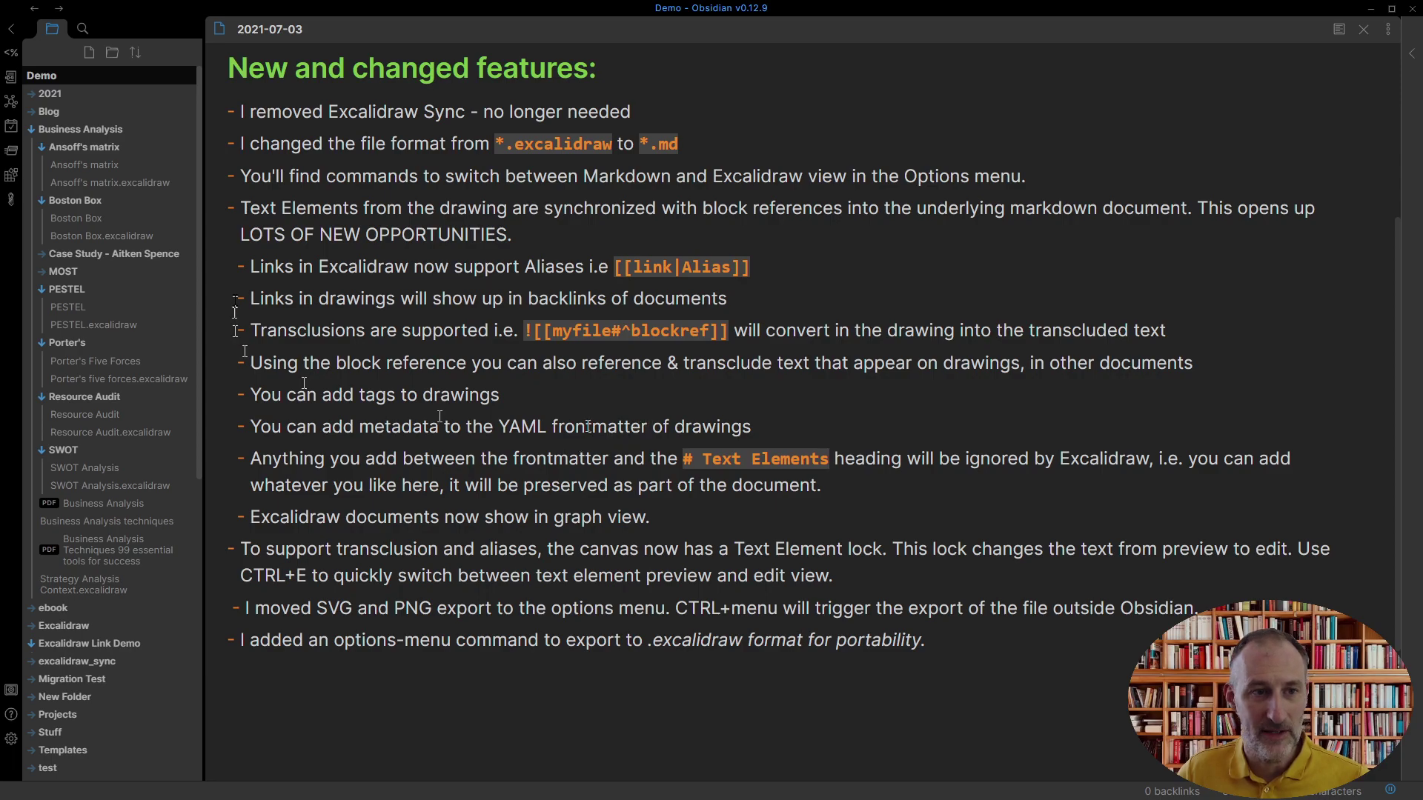
left_click(106, 488)
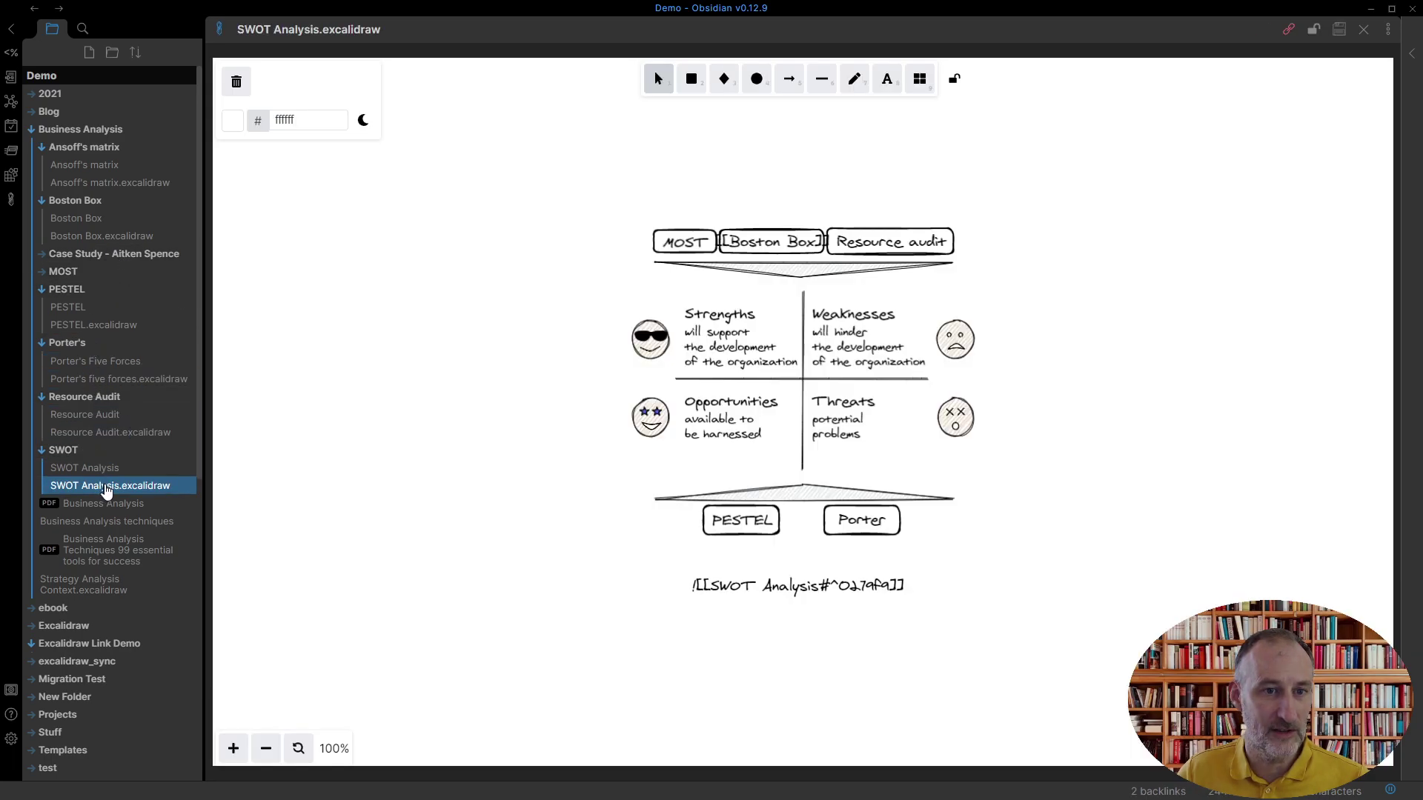
Add #testTag above the Text Elements heading in the drawing's markdown, then return to the drawing view.
left_click(1387, 30)
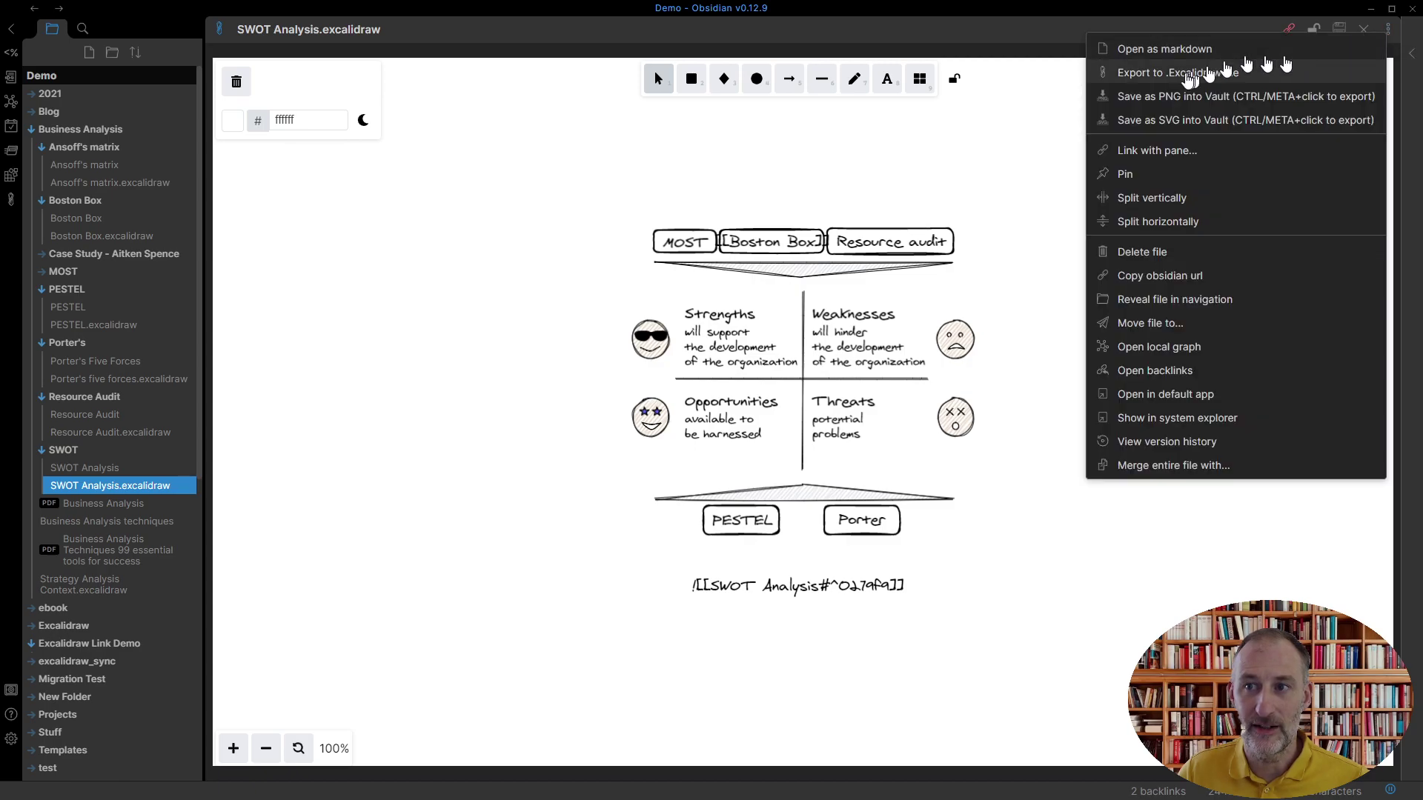
left_click(1173, 50)
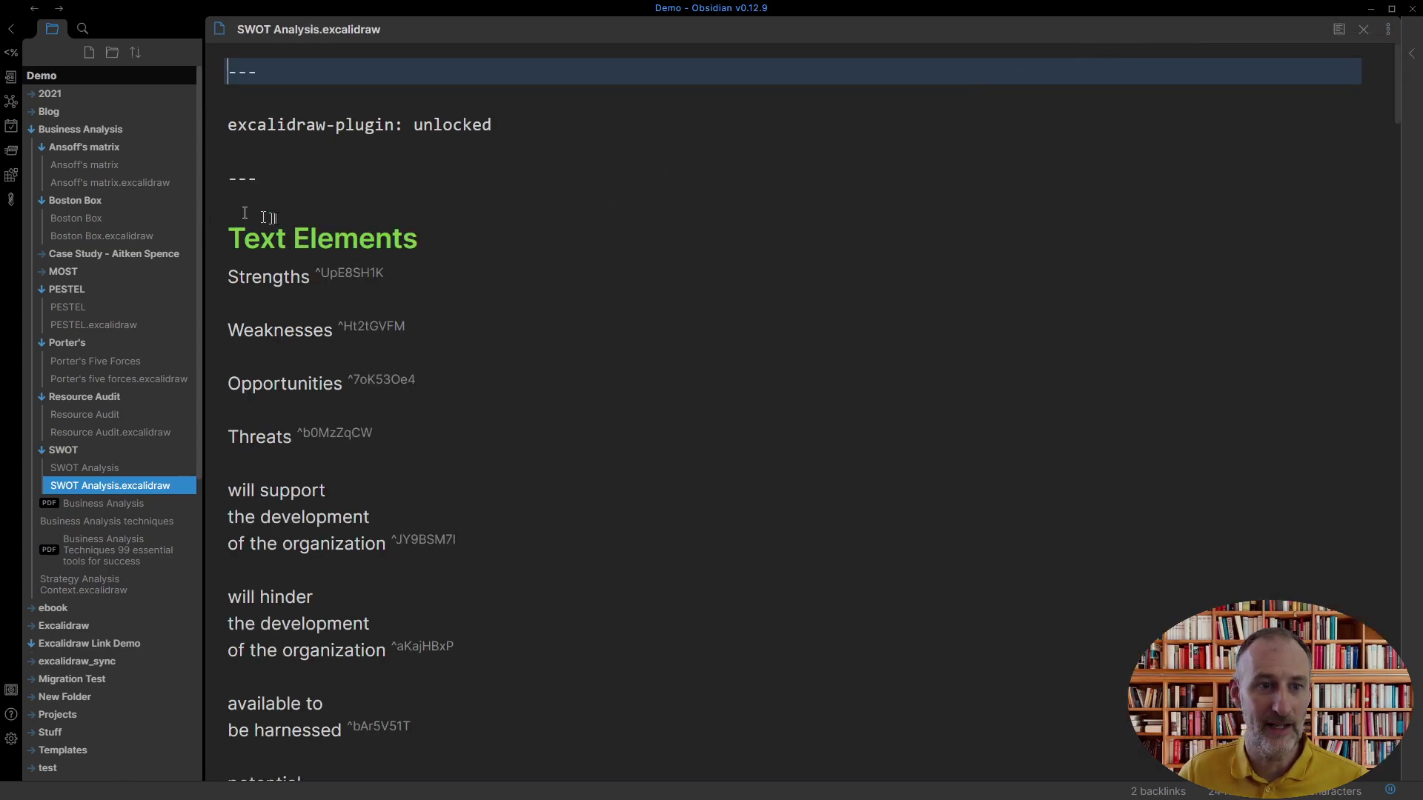
left_click(295, 197)
type("#")
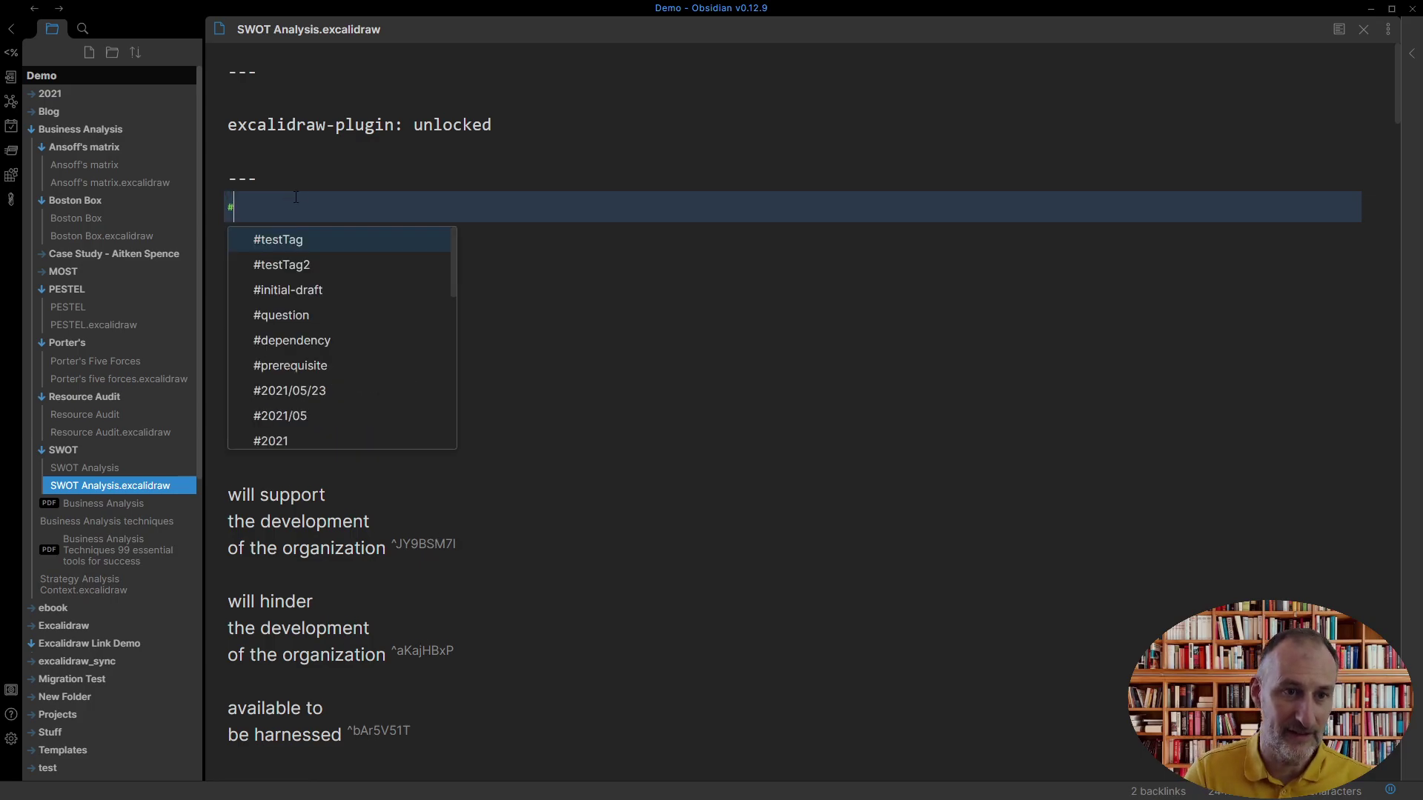
left_click(301, 242)
key("Return")
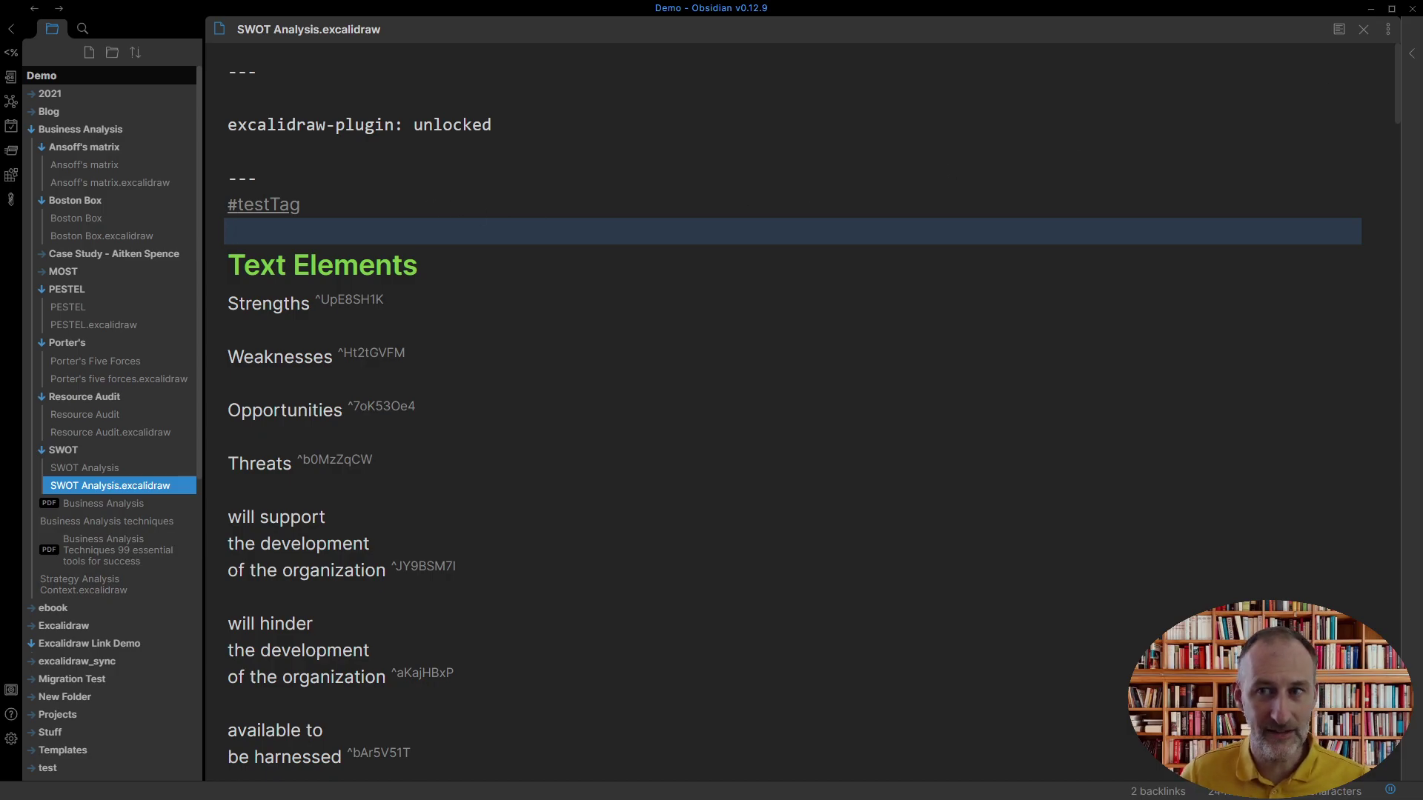
left_click(1388, 29)
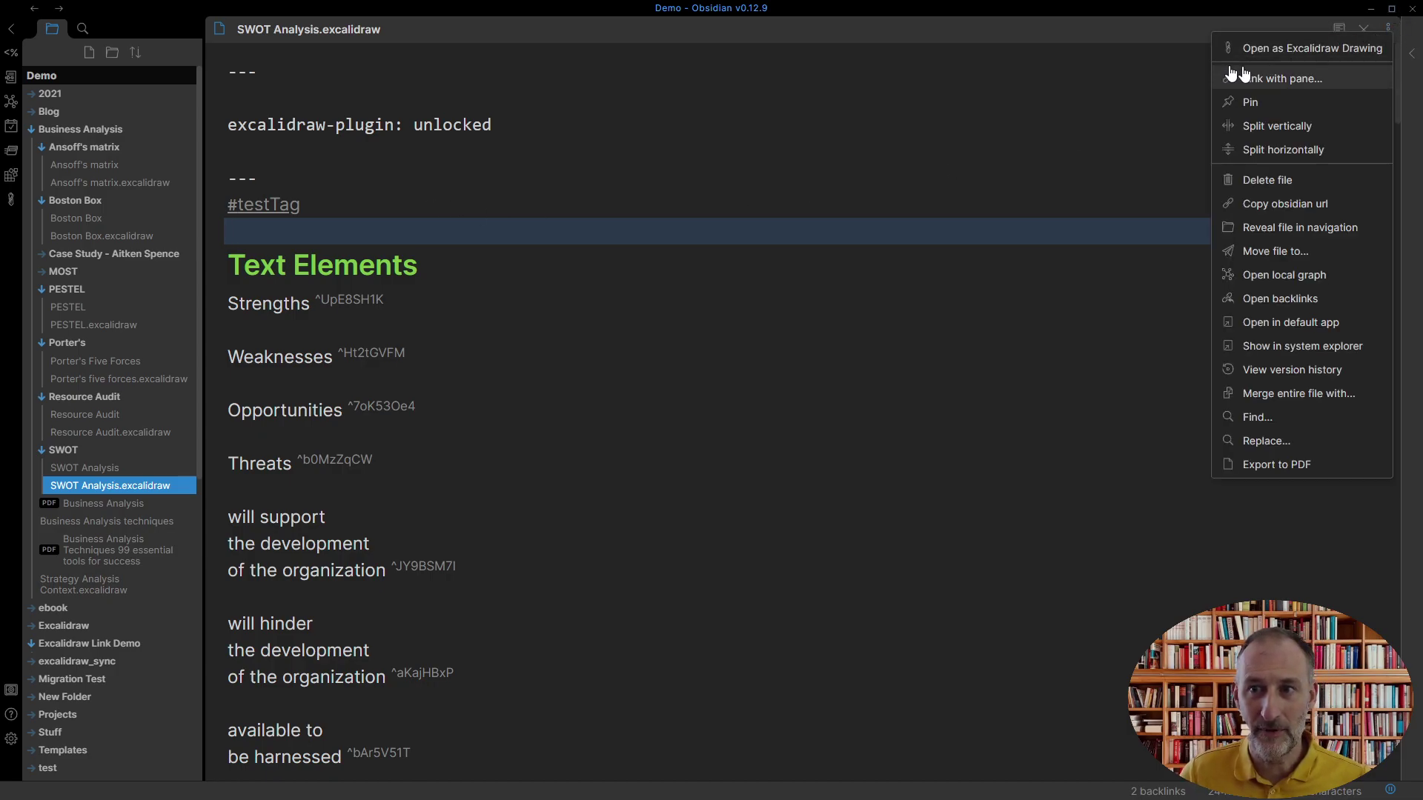
left_click(1289, 49)
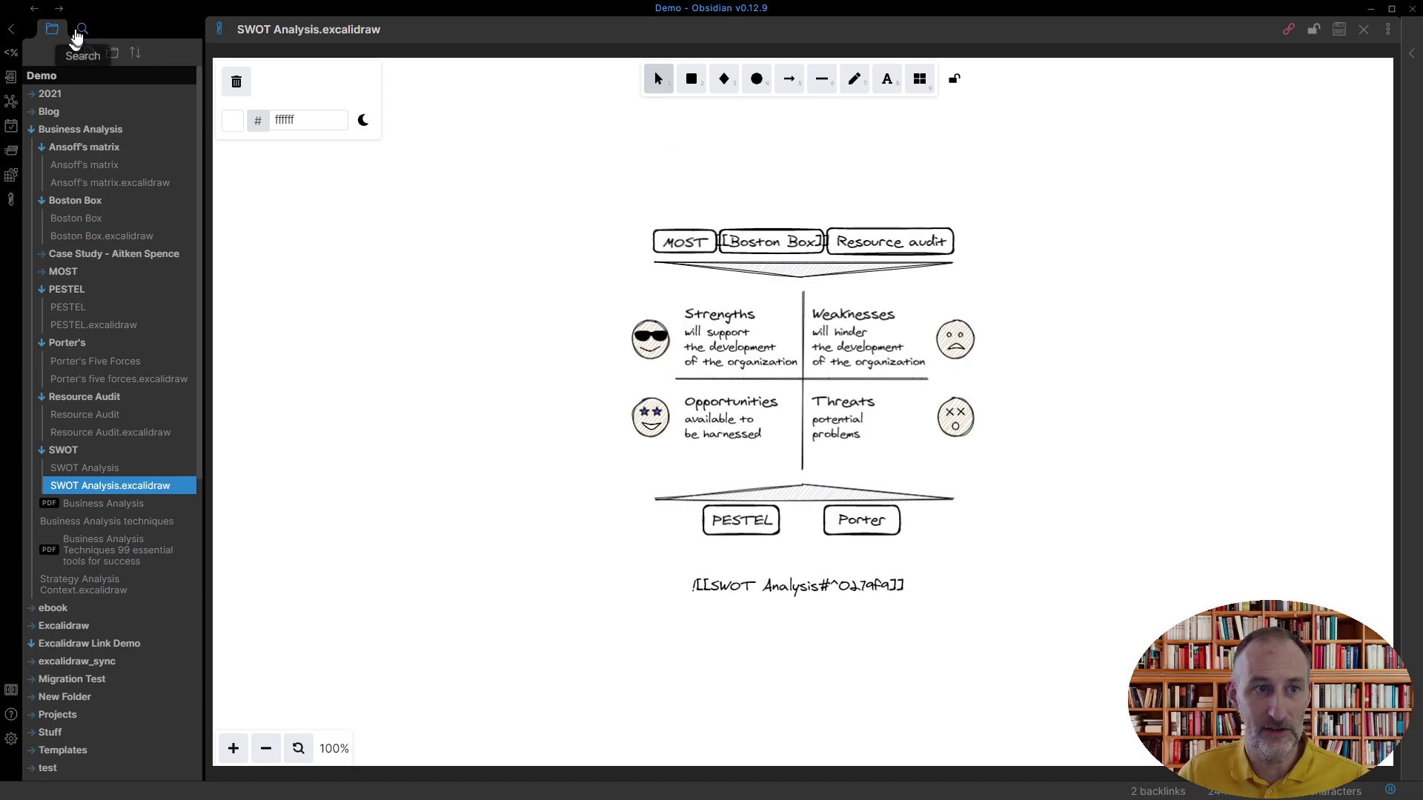
left_click(79, 33)
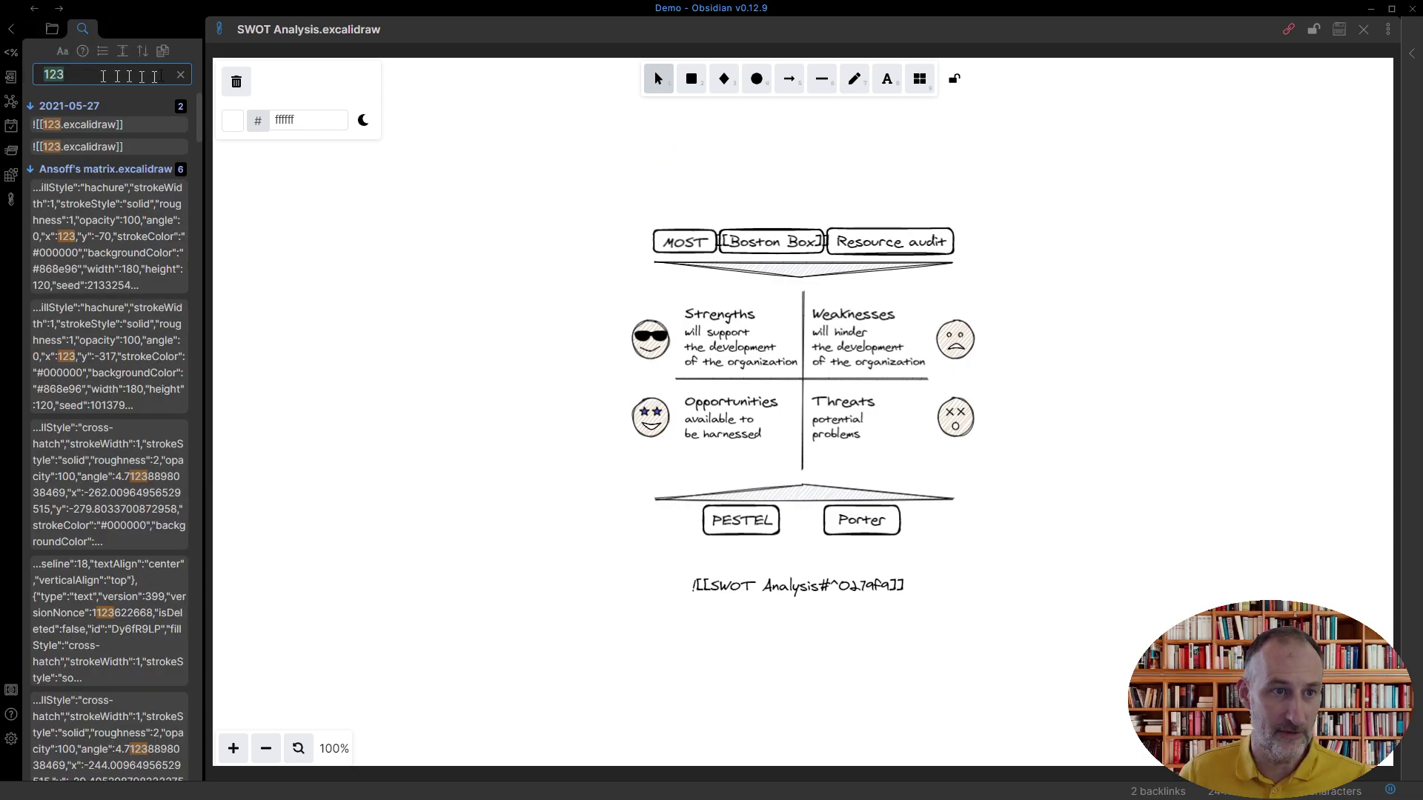
key("BackSpace")
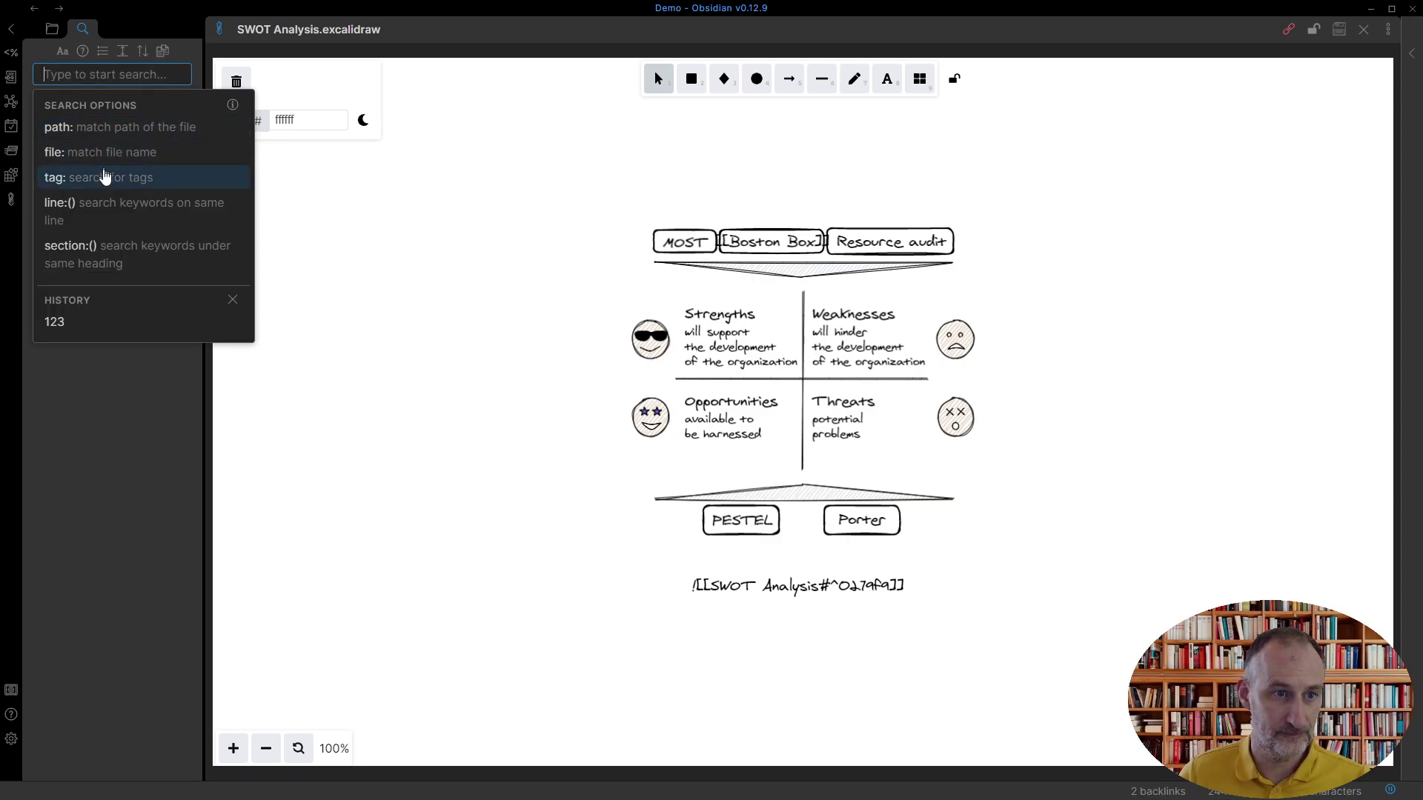
left_click(104, 181)
type("test")
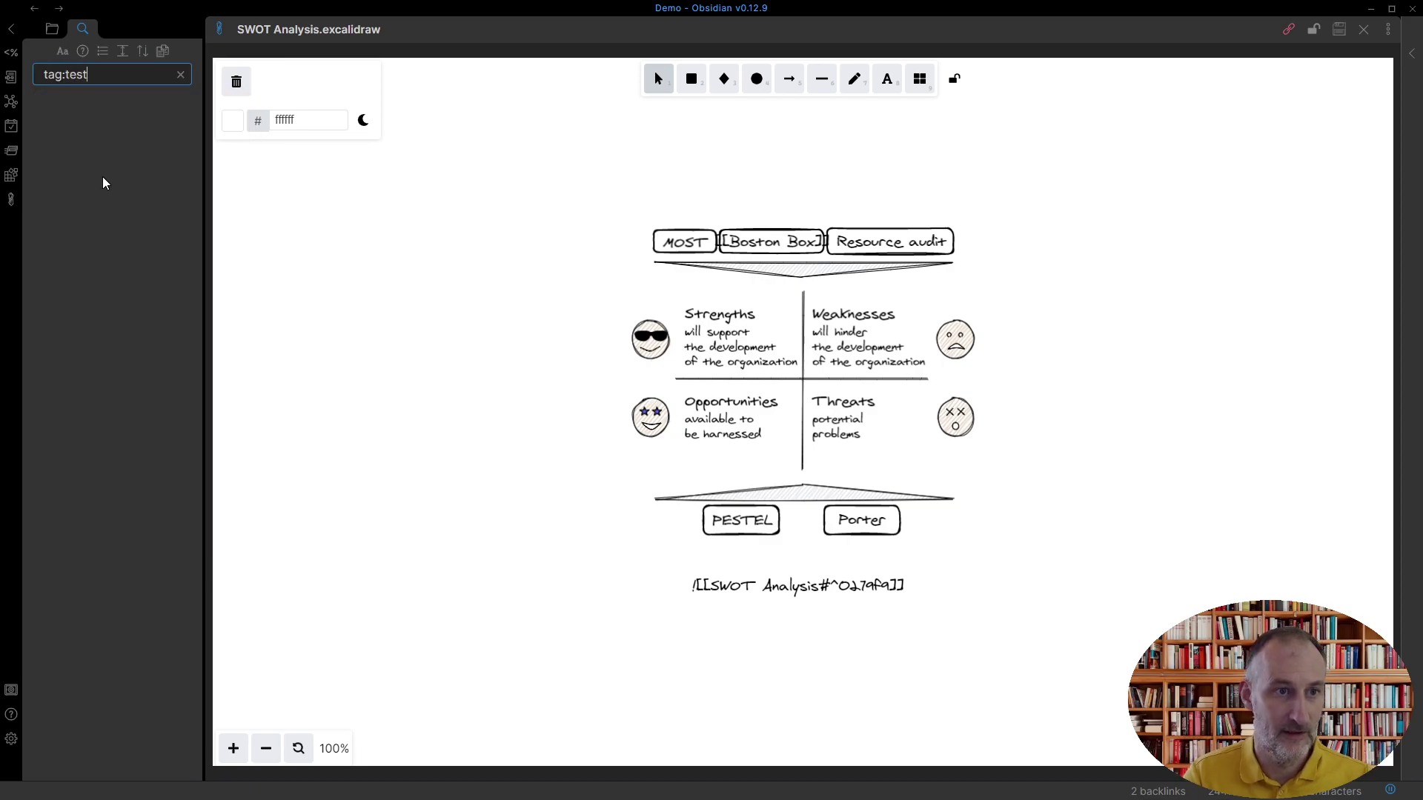
key("BackSpace")
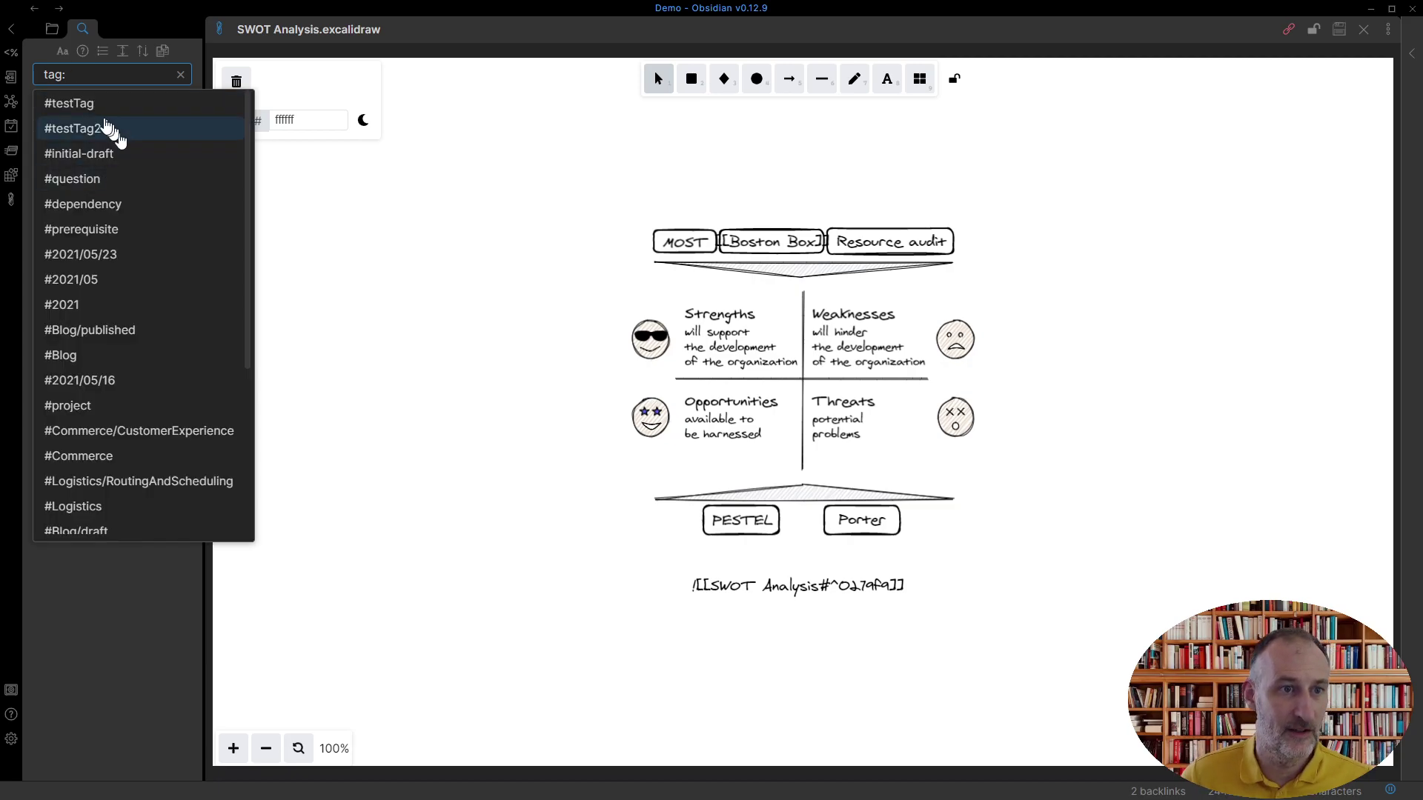
left_click(87, 104)
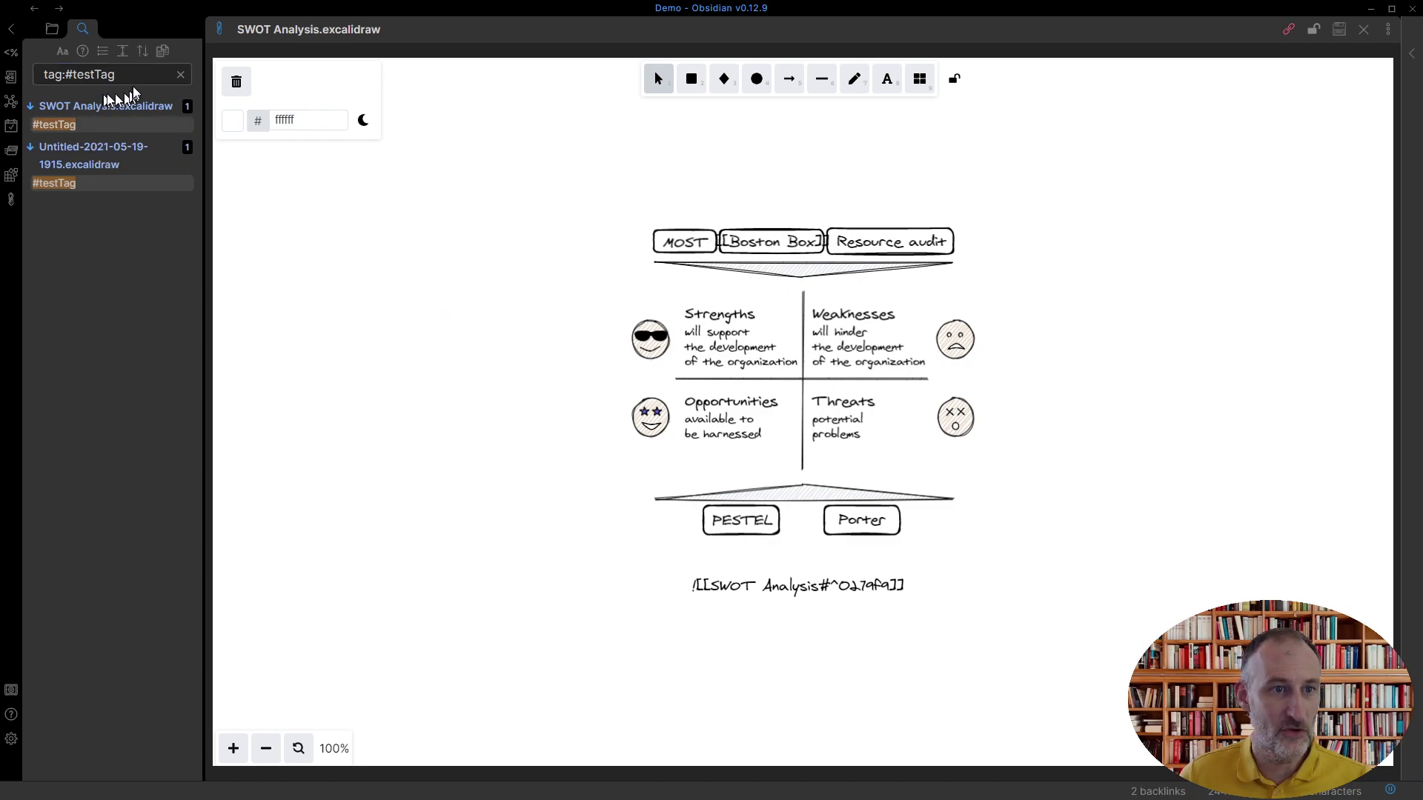
left_click(181, 77)
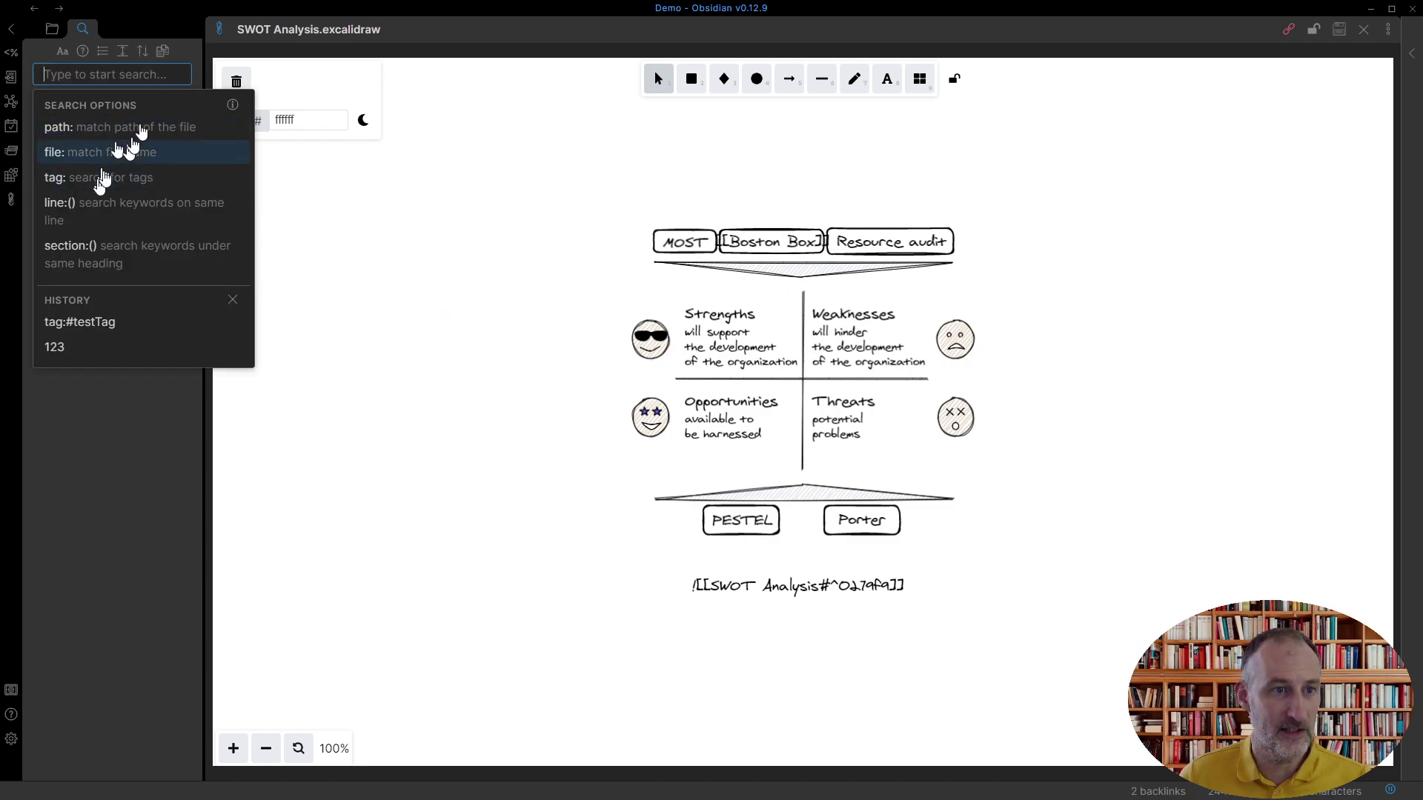
Open the Boston Box note and show its backlinks, including SWOT Analysis.excalidraw.
left_click(50, 31)
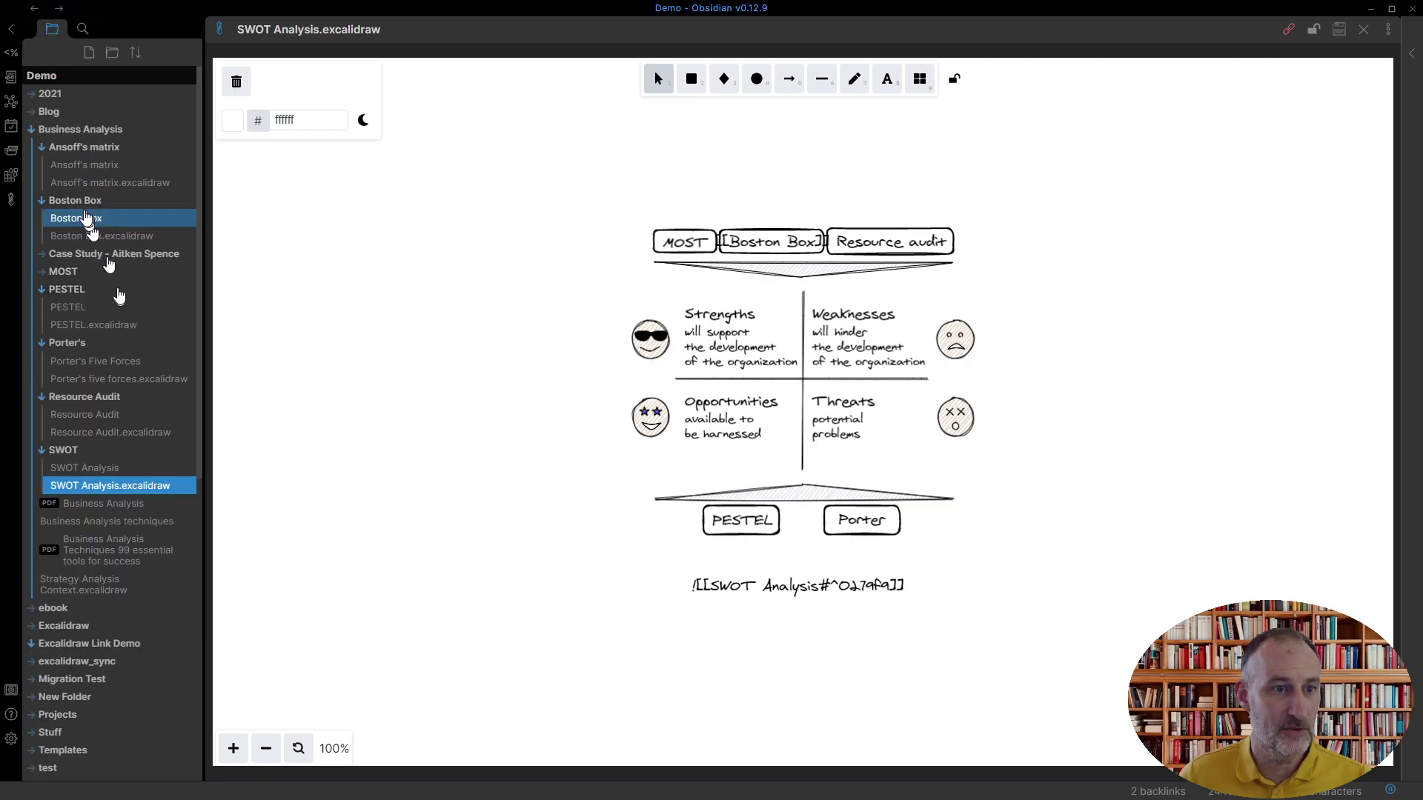
left_click(92, 222)
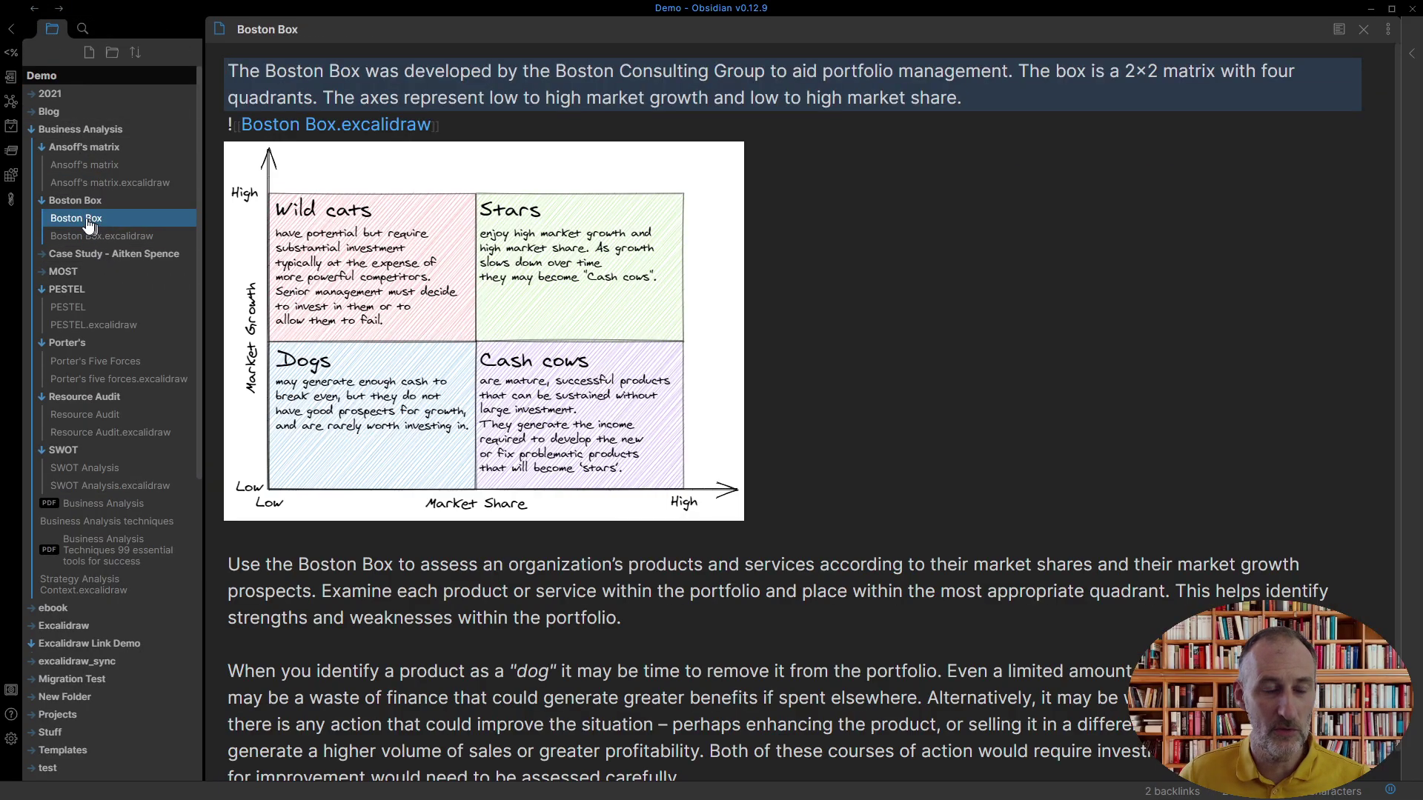
left_click(1410, 61)
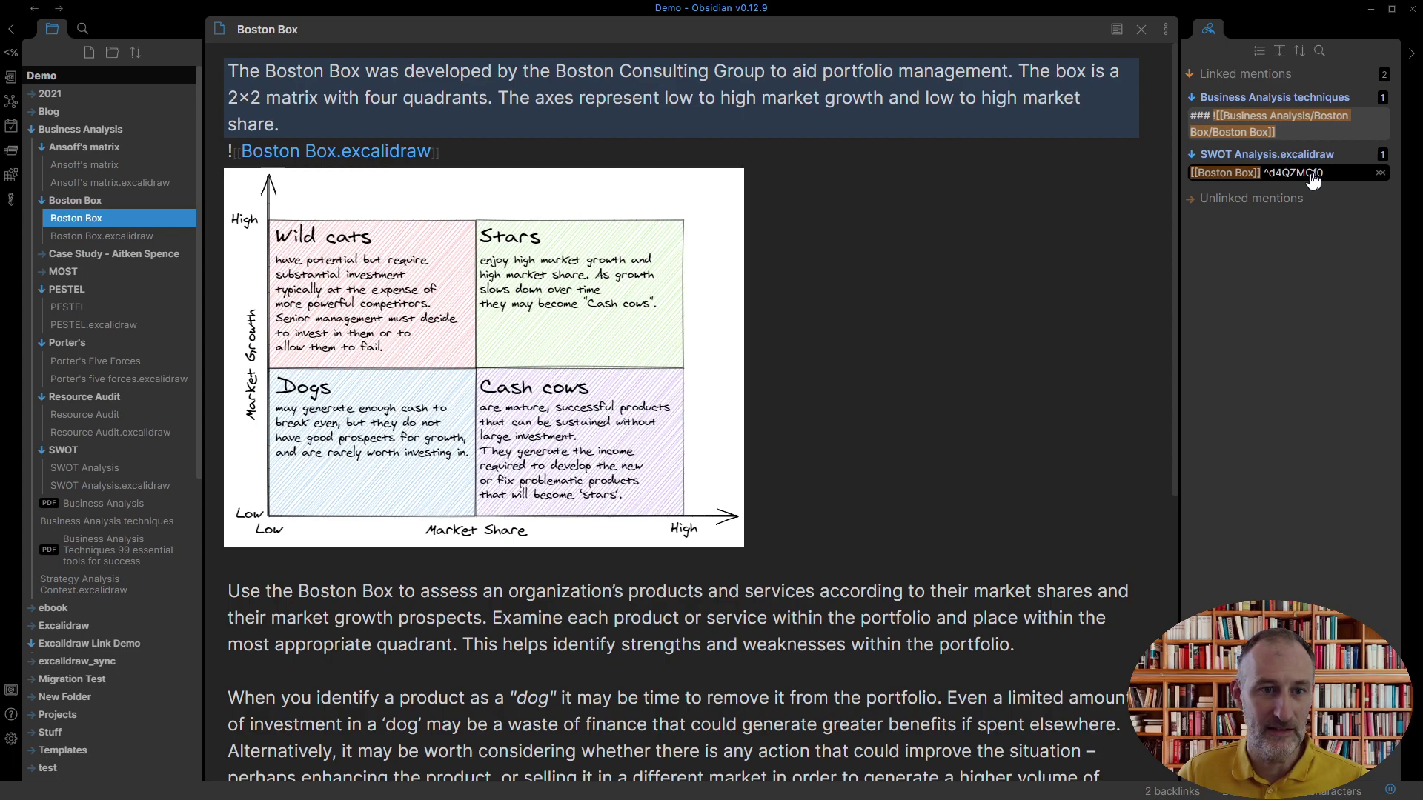
Open the 2021-07-03 daily note and scroll to the new and changed features list.
left_click(11, 130)
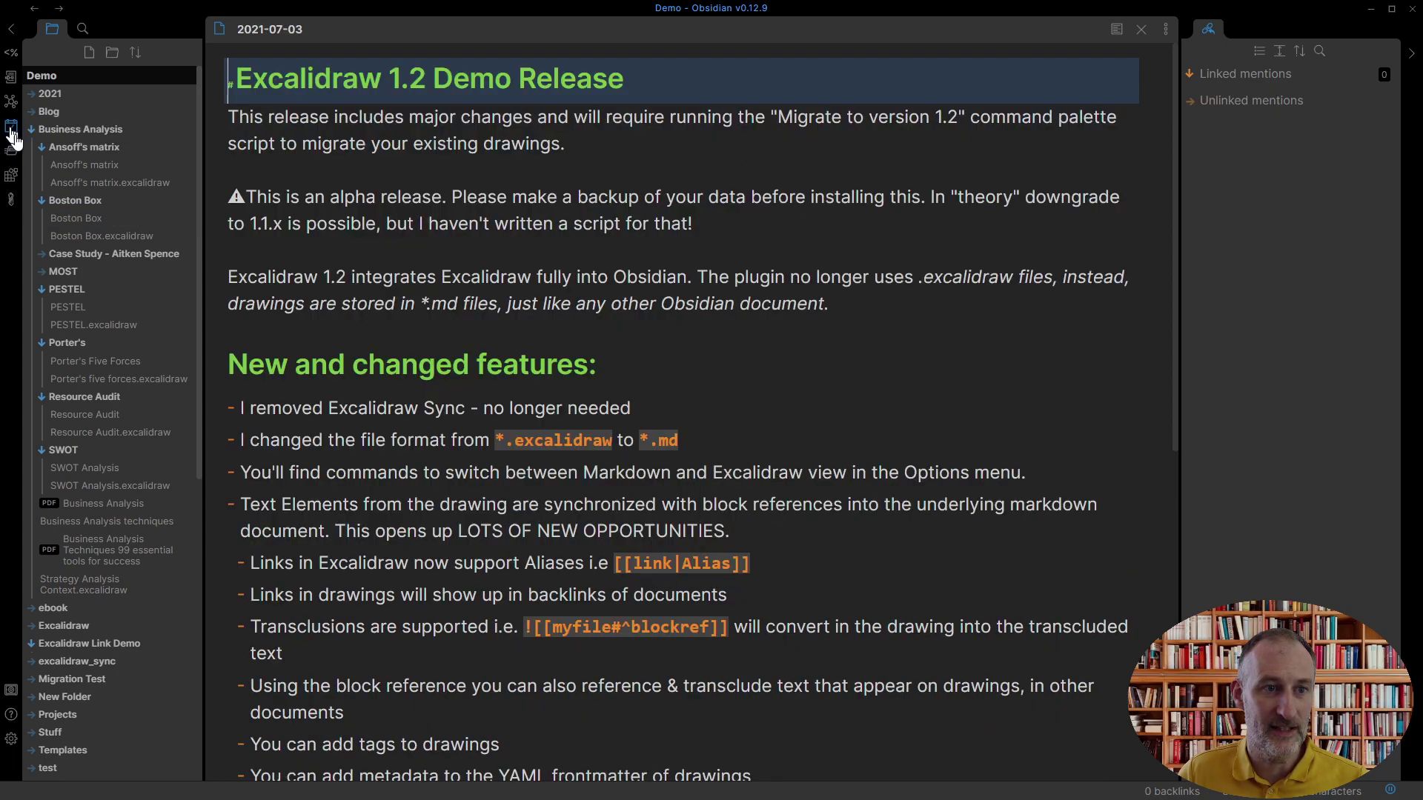
scroll(423, 343, "down", 1)
scroll(422, 343, "down", 4)
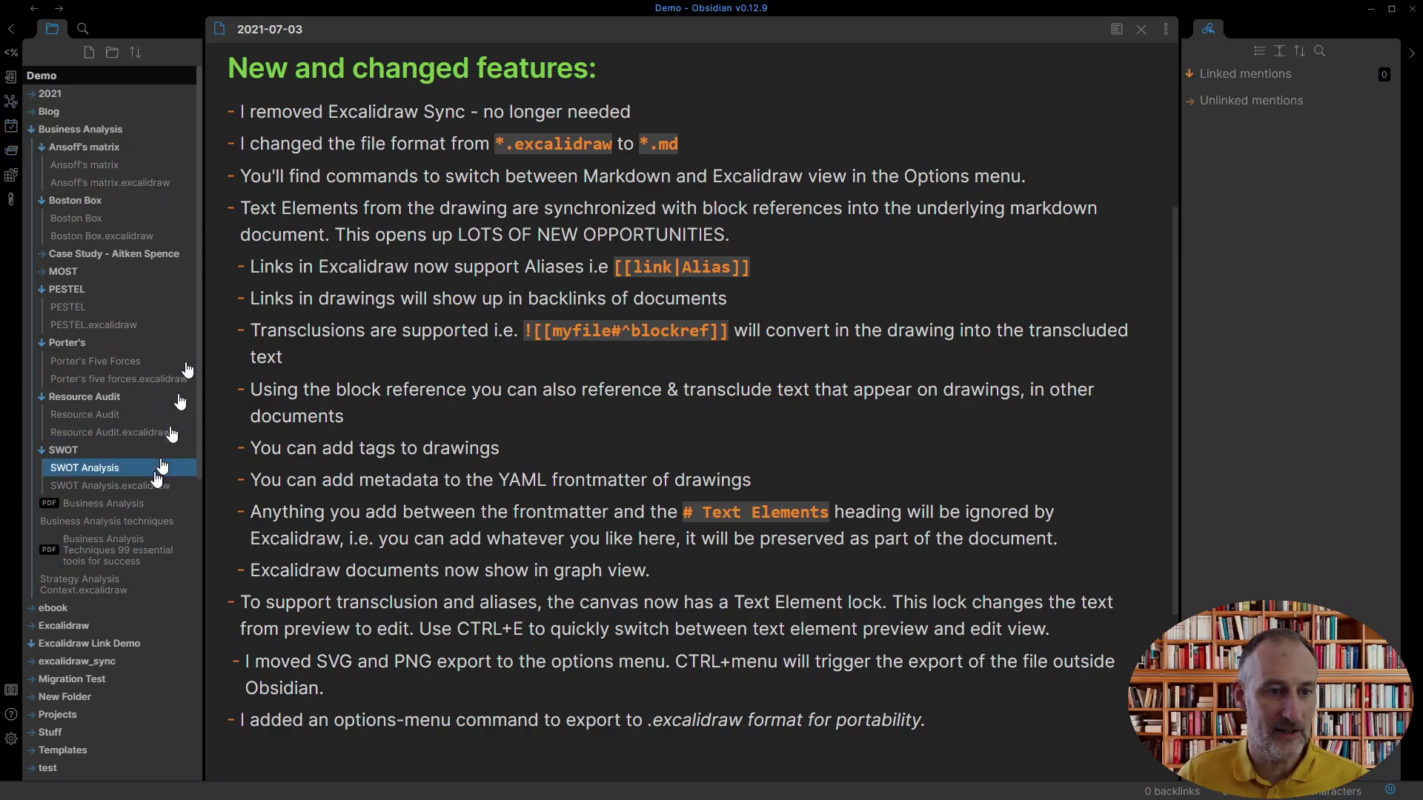
Give the SWOT drawing's Boston Box link the alias 'Box' inside the box beside MOST, then open Boston Box.
left_click(110, 492)
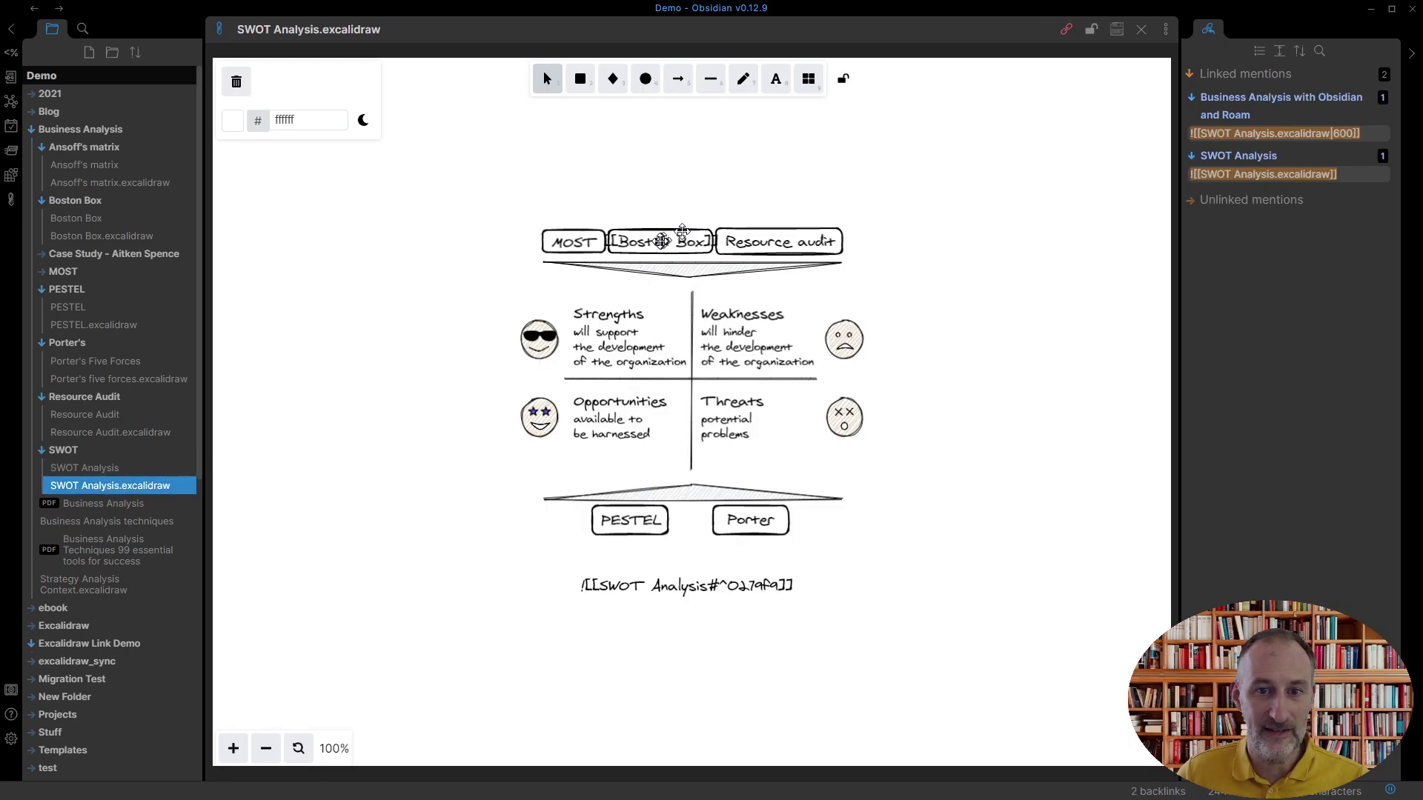
left_click_drag(660, 241, 668, 182)
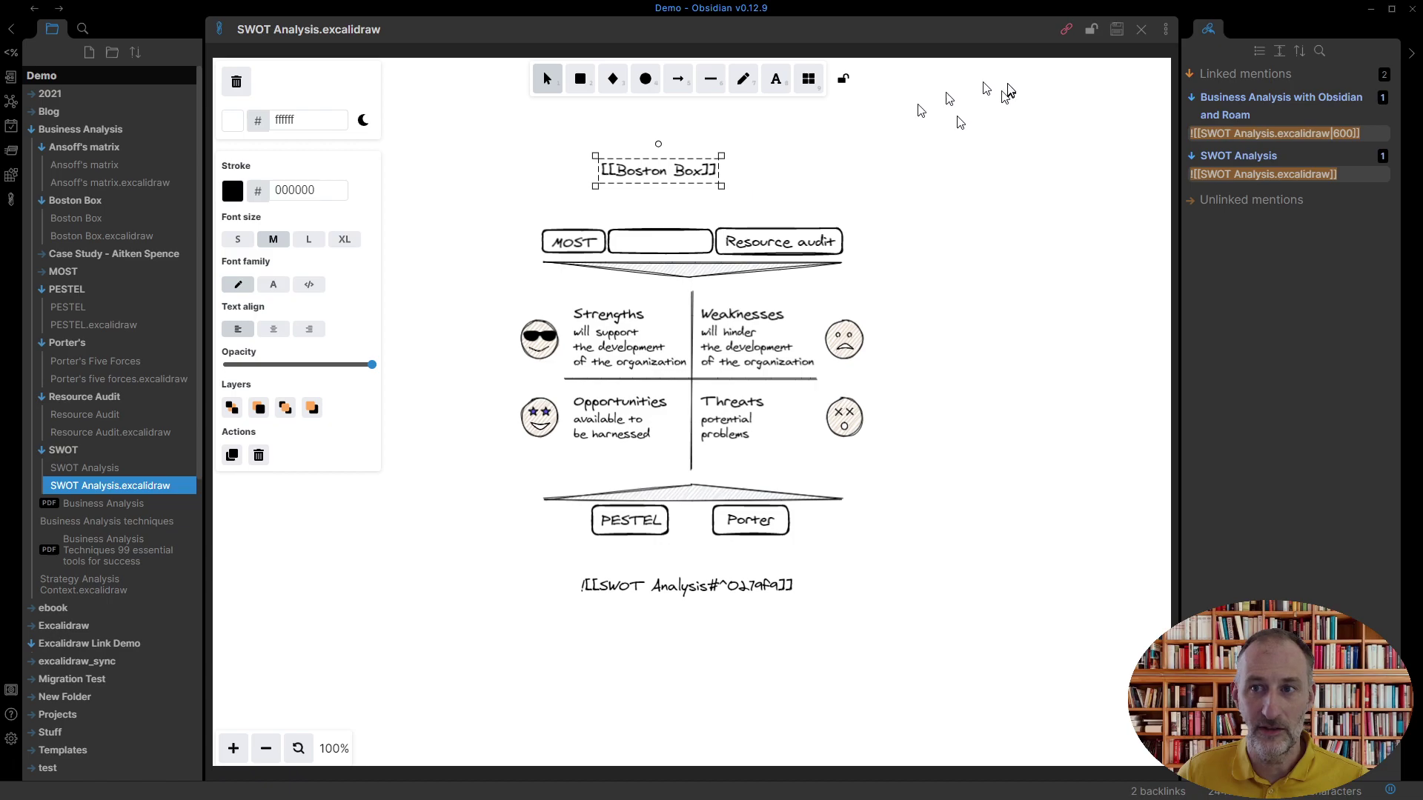
key("Escape")
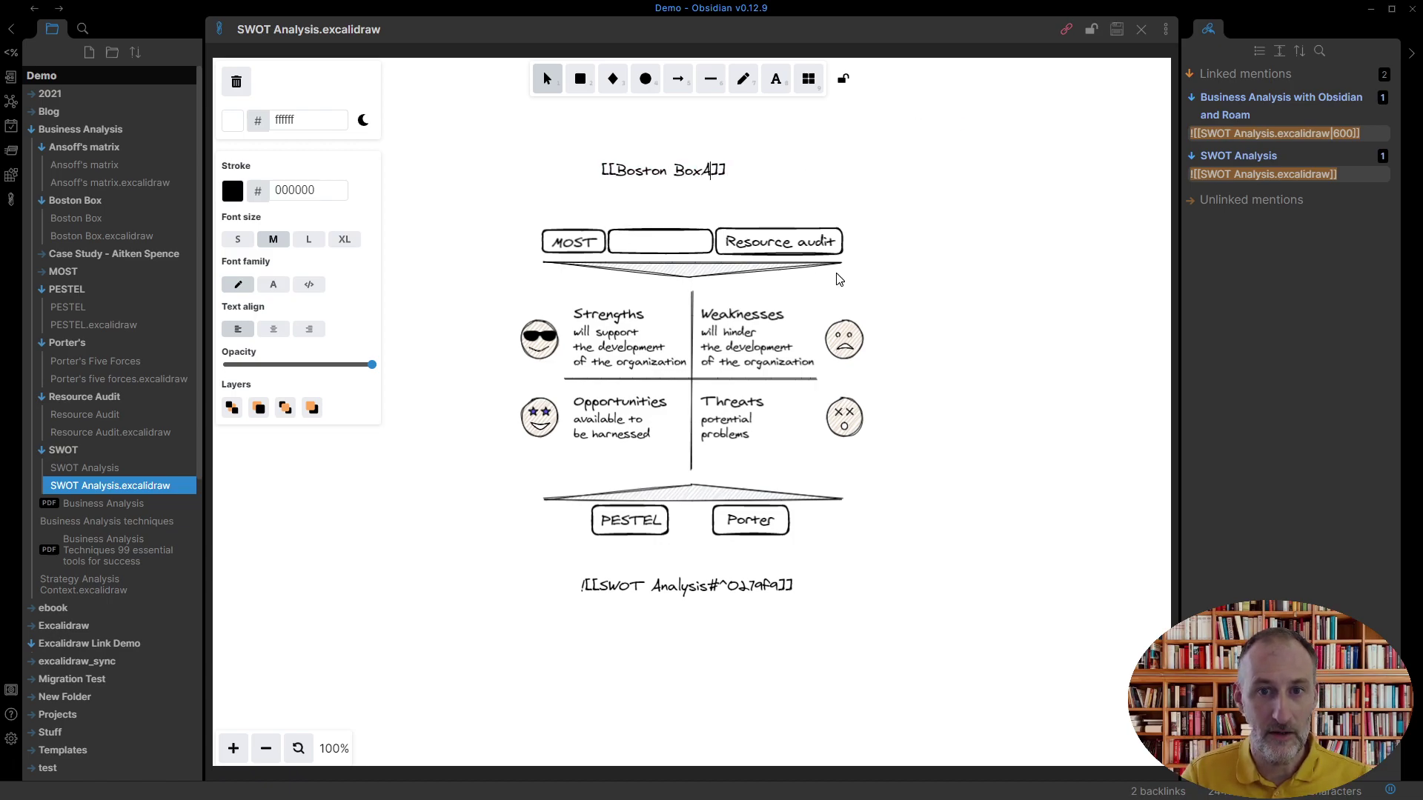
type("Box")
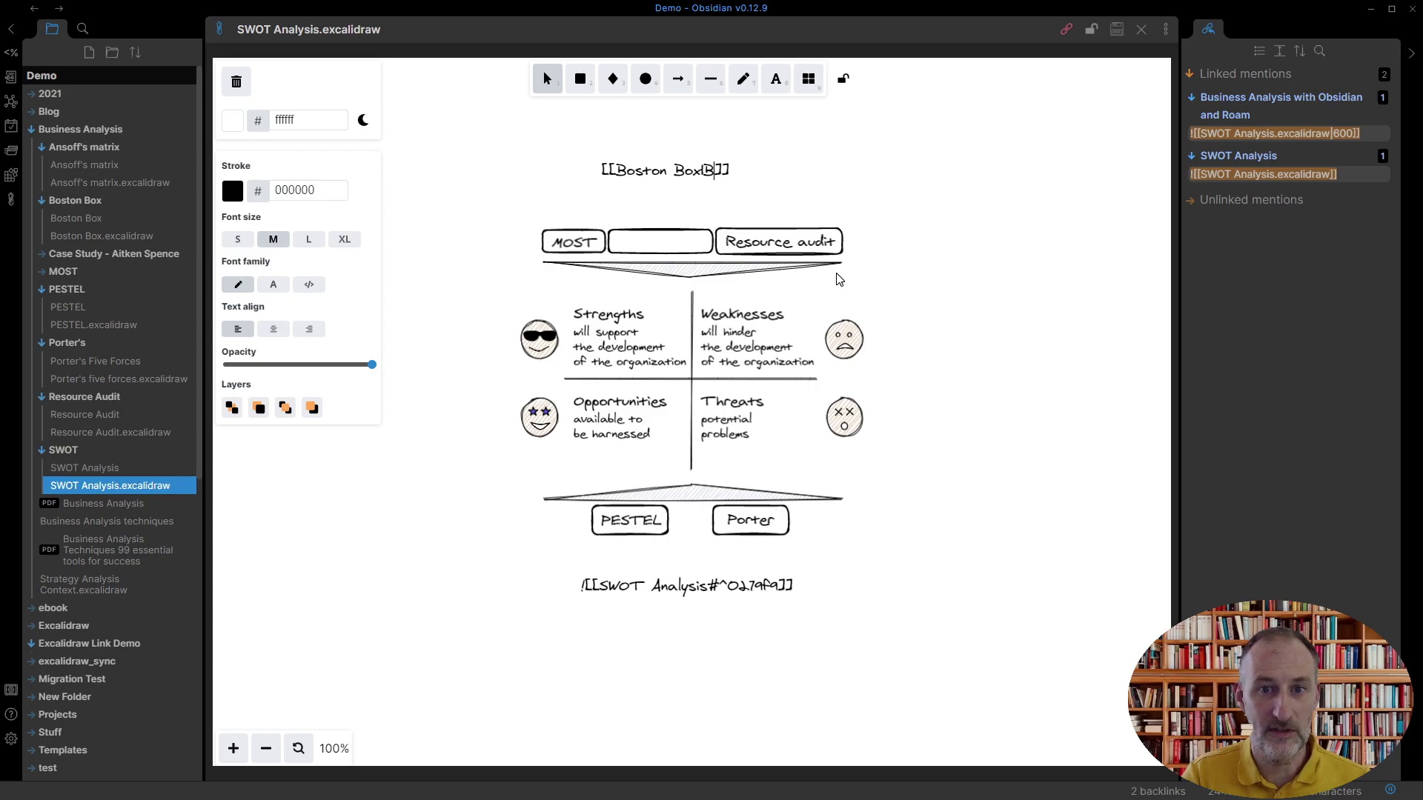
left_click(925, 177)
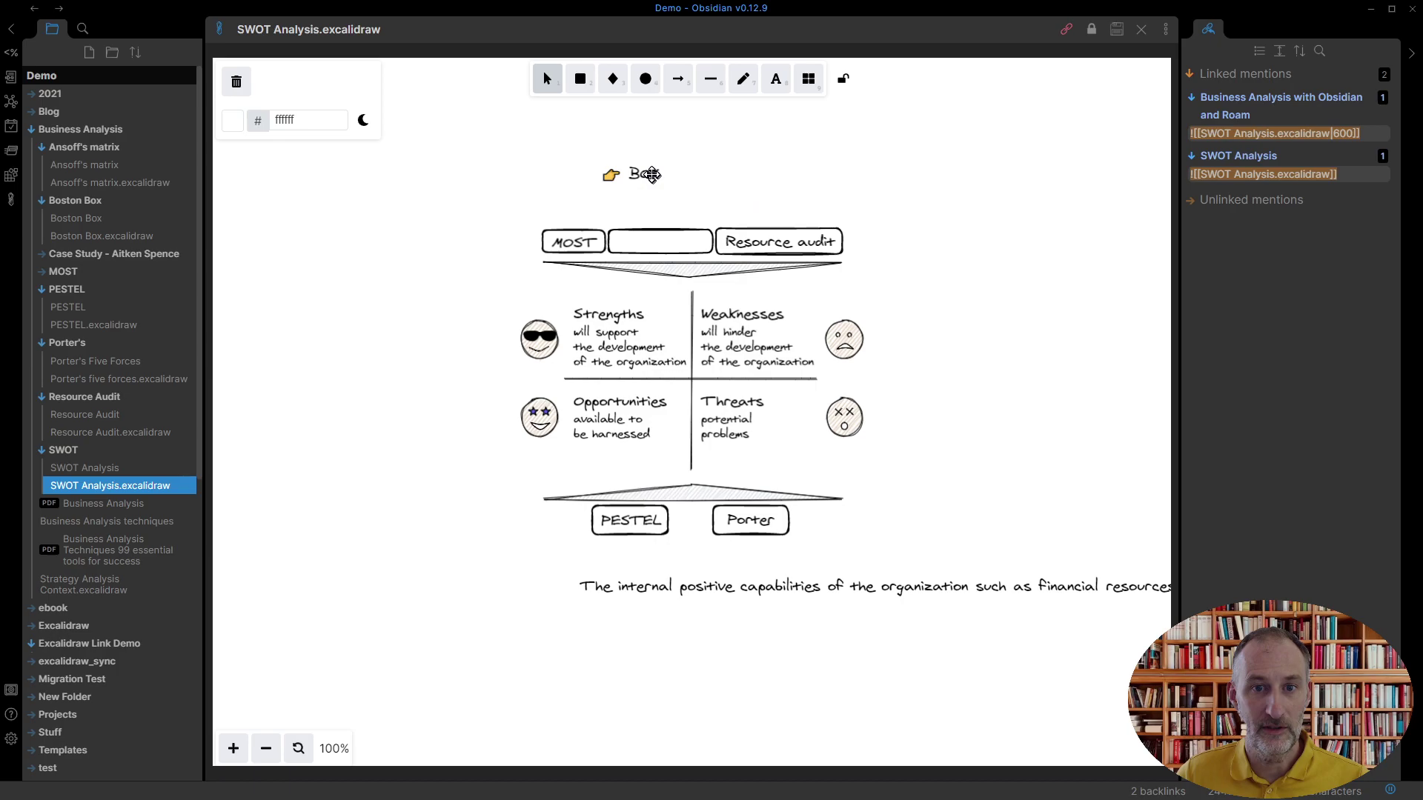
left_click_drag(656, 176, 681, 242)
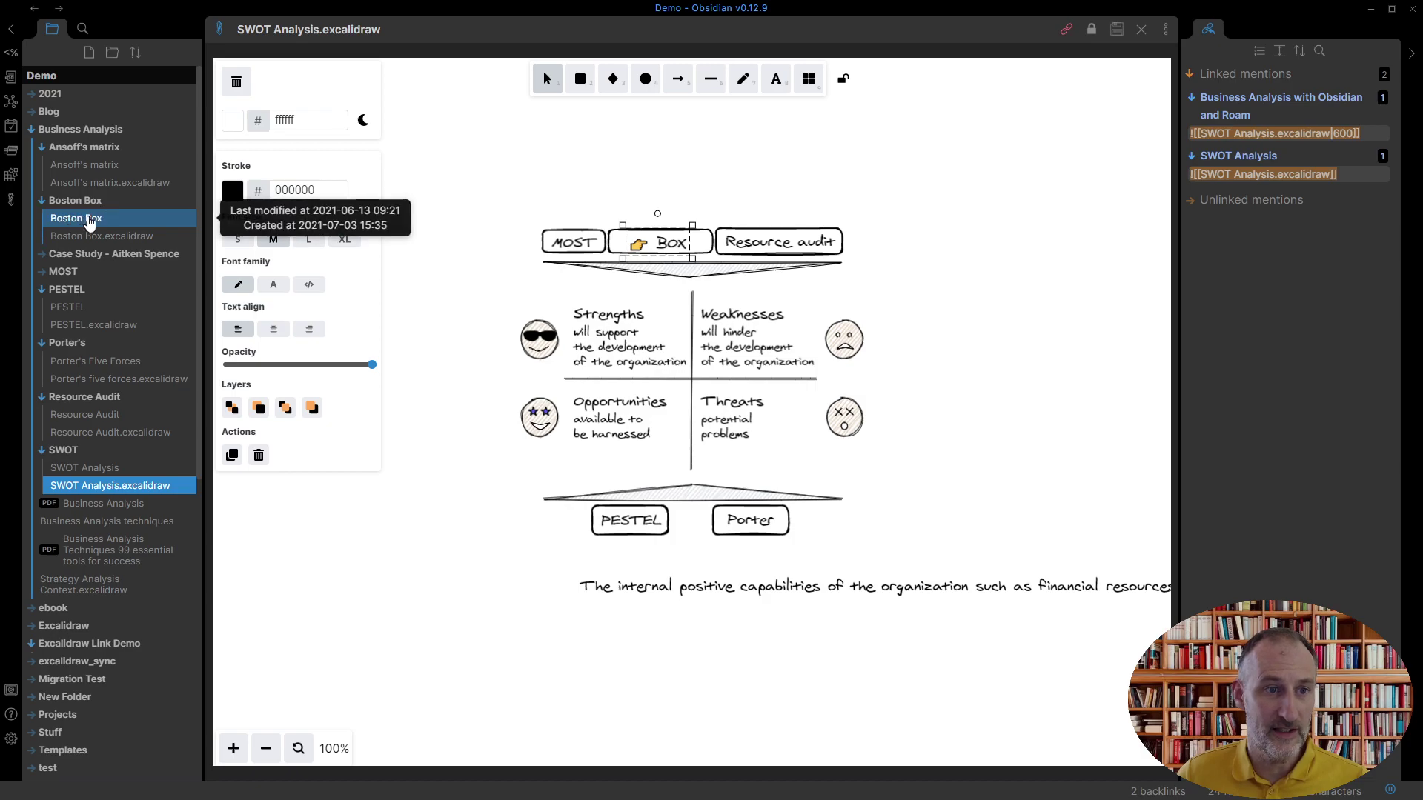
left_click(90, 220)
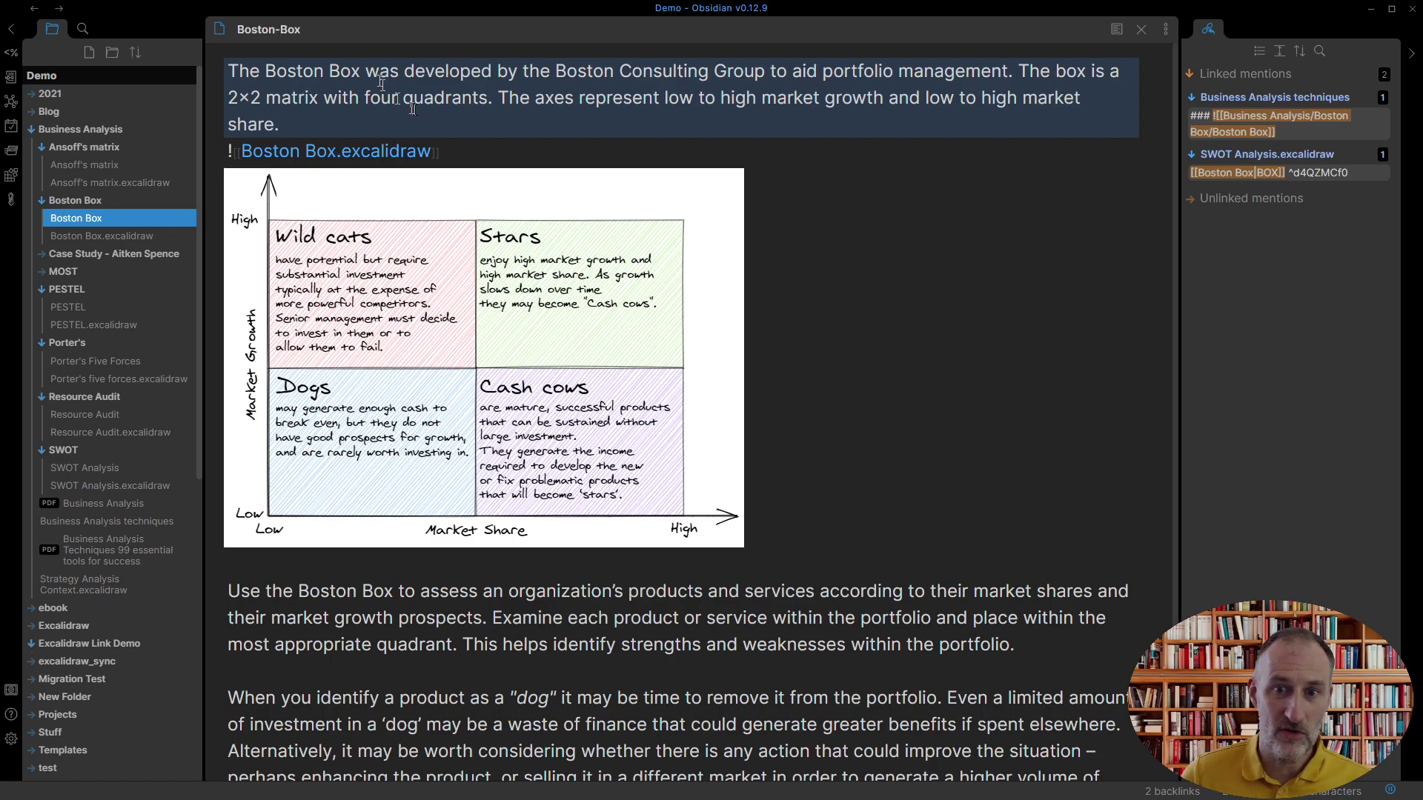
Confirm the Boston-Box rename and check the SWOT drawing's updated raw link label above the boxes.
key("Return")
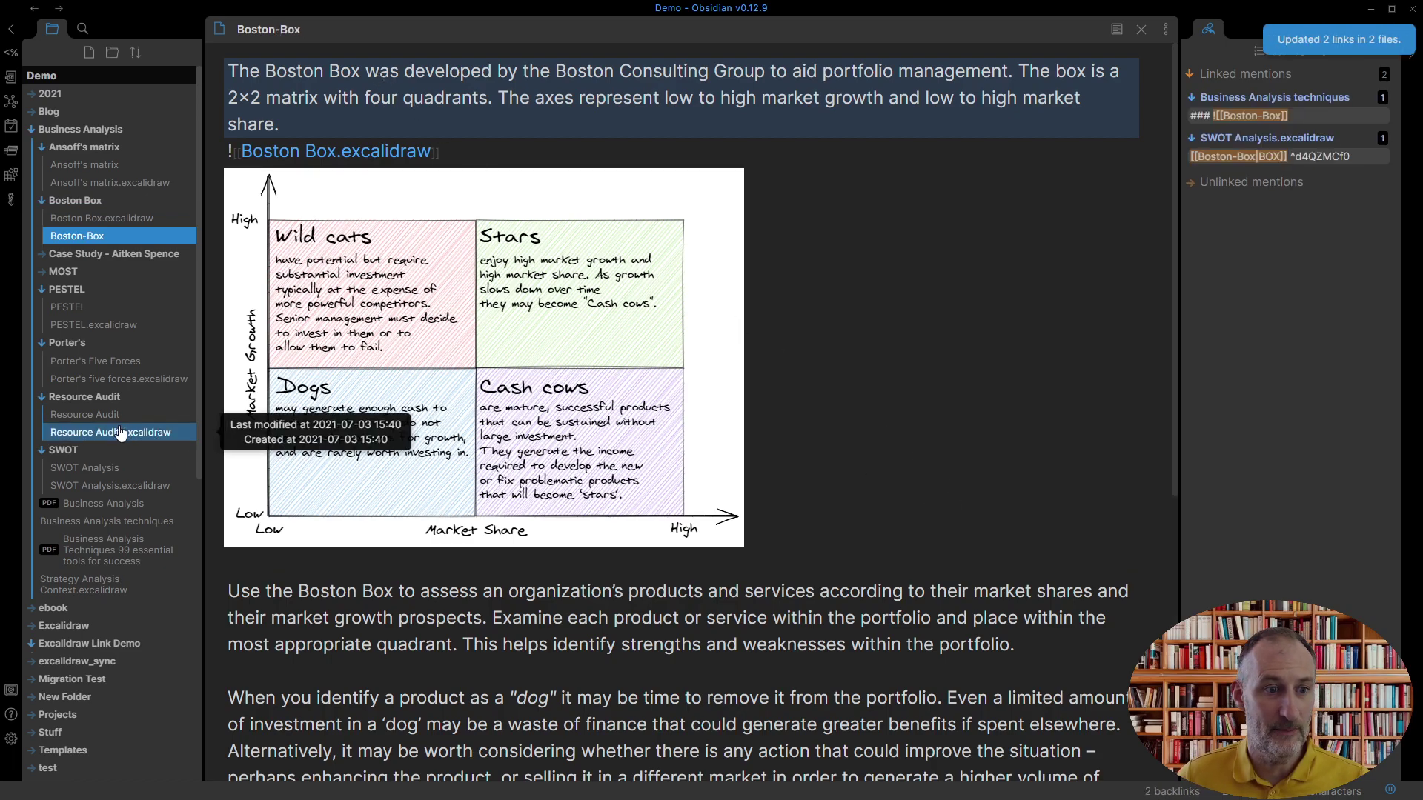
left_click(121, 433)
left_click(127, 486)
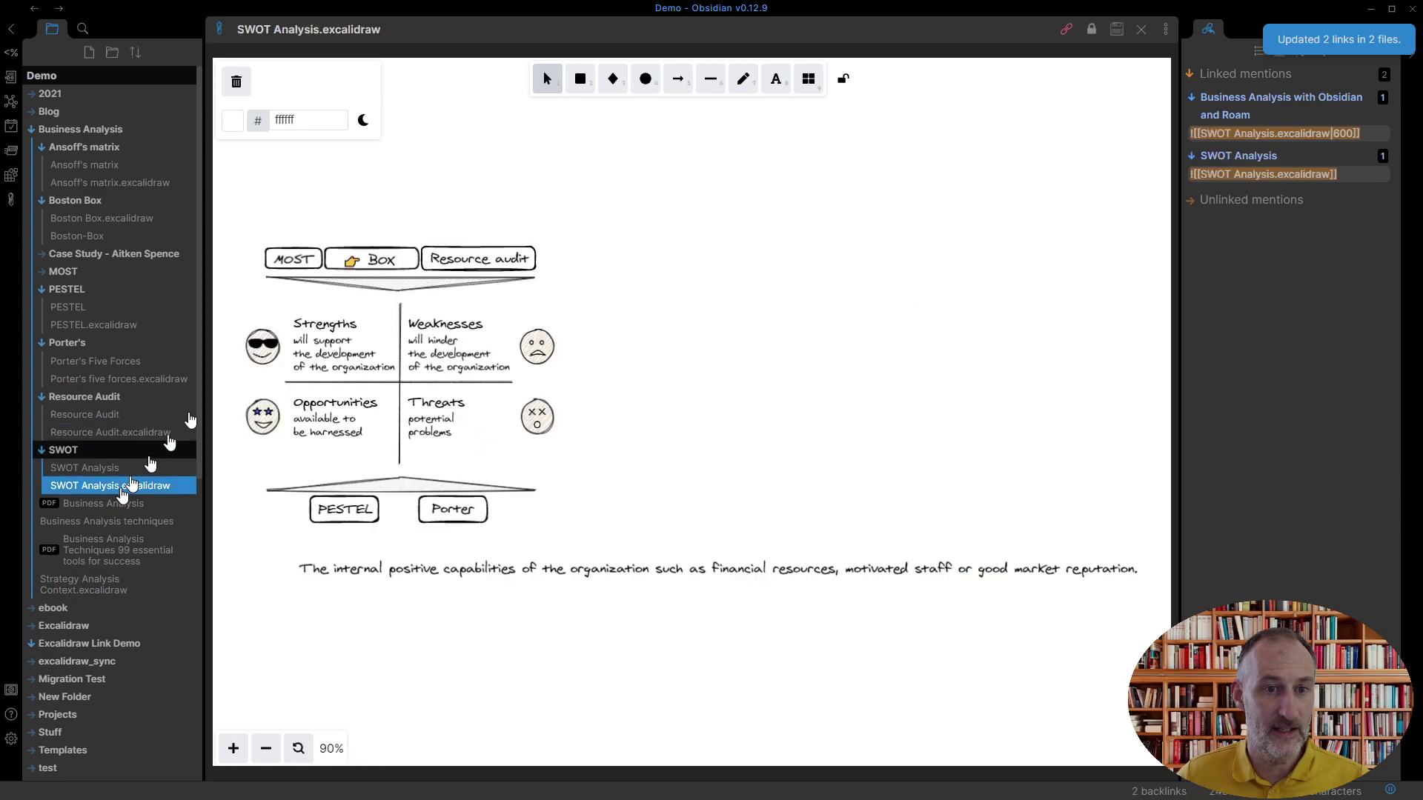
left_click_drag(449, 200, 577, 179)
key("ctrl+e")
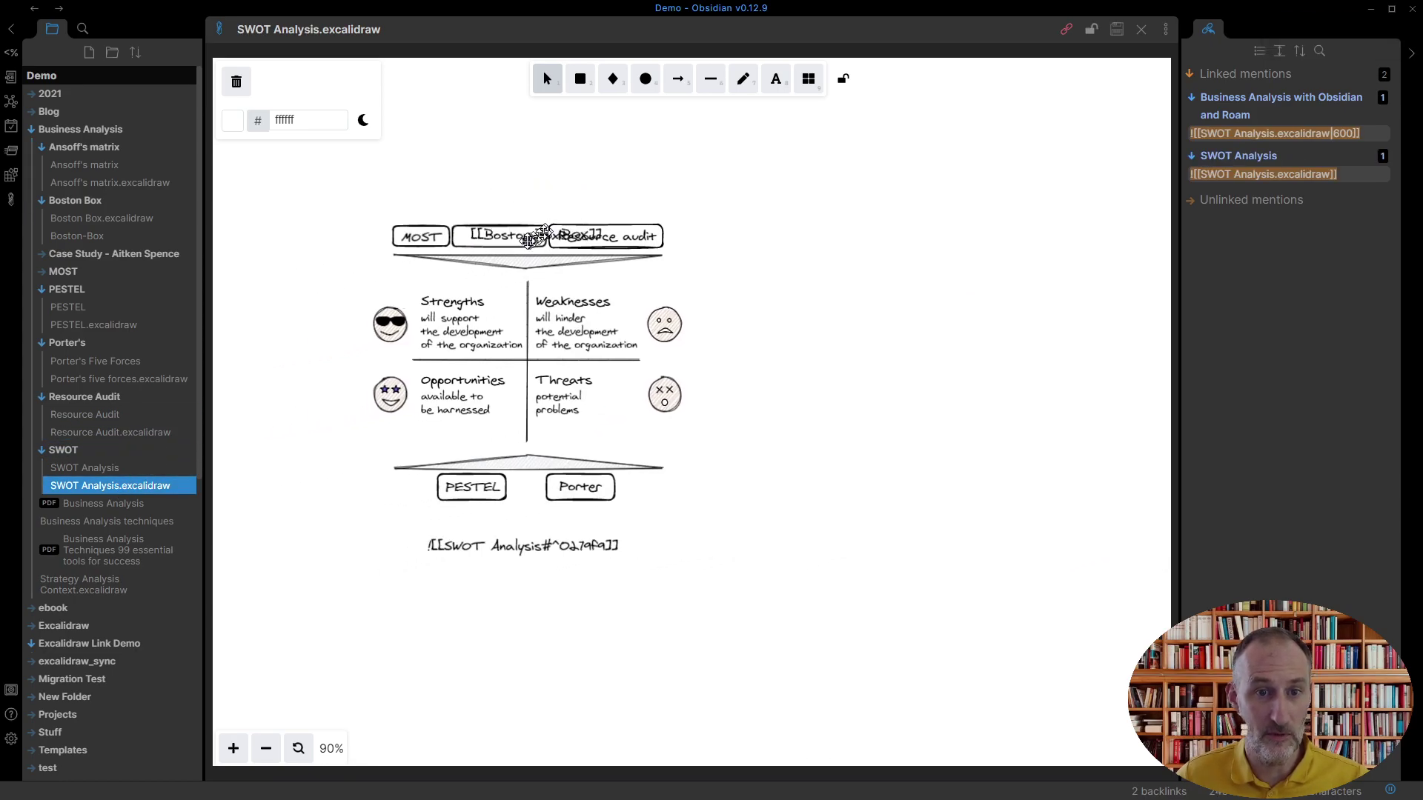
left_click_drag(563, 237, 561, 174)
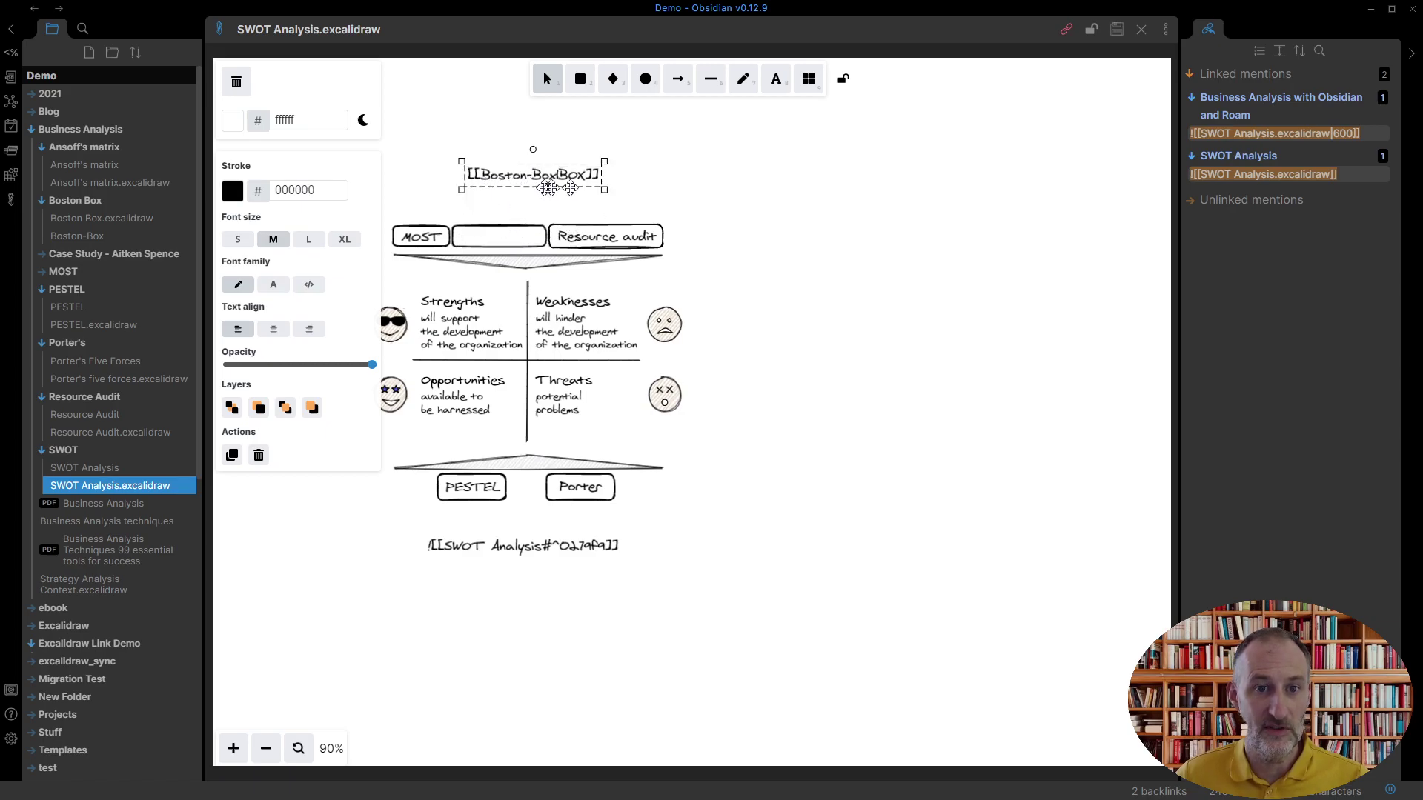
Hide the linked mentions side panel.
left_click(1165, 29)
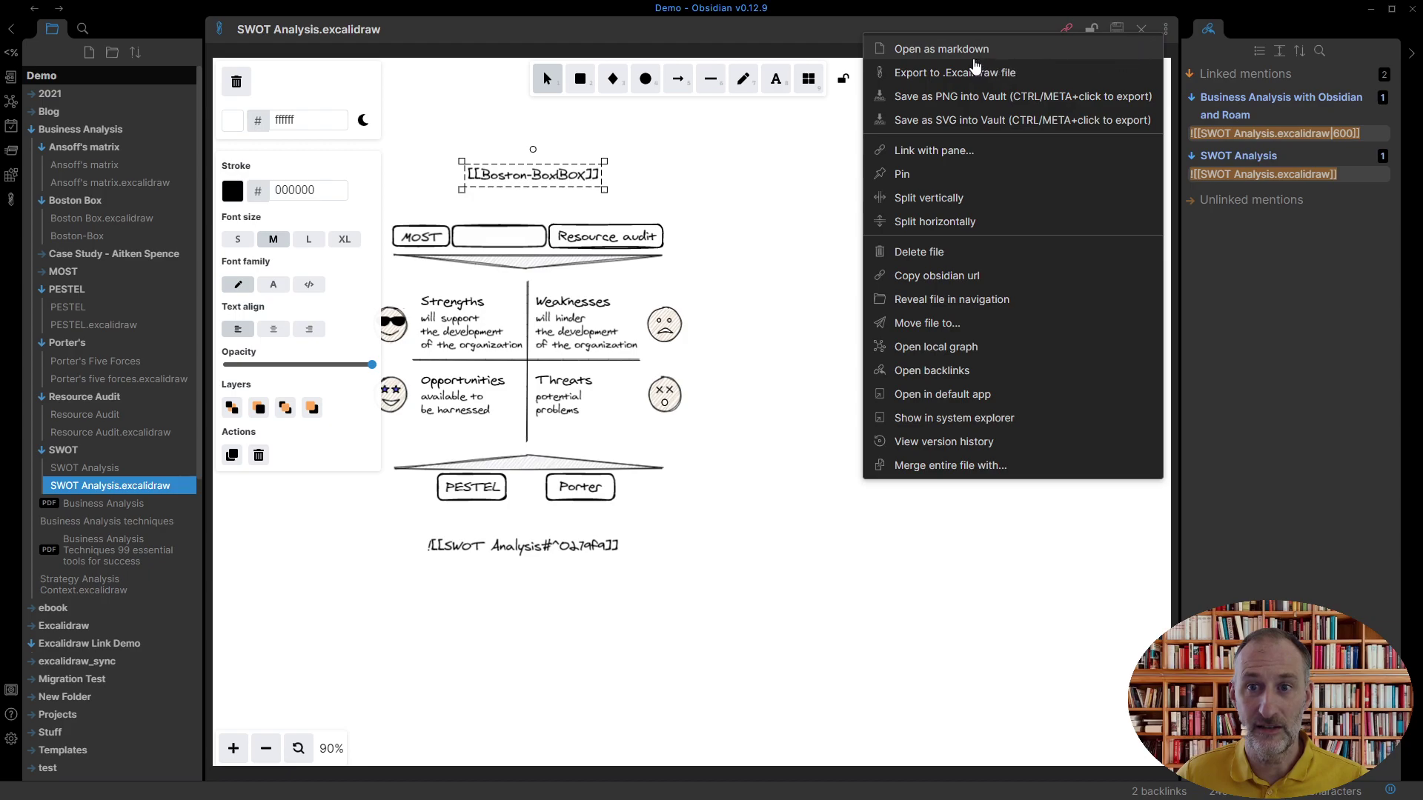
left_click(775, 292)
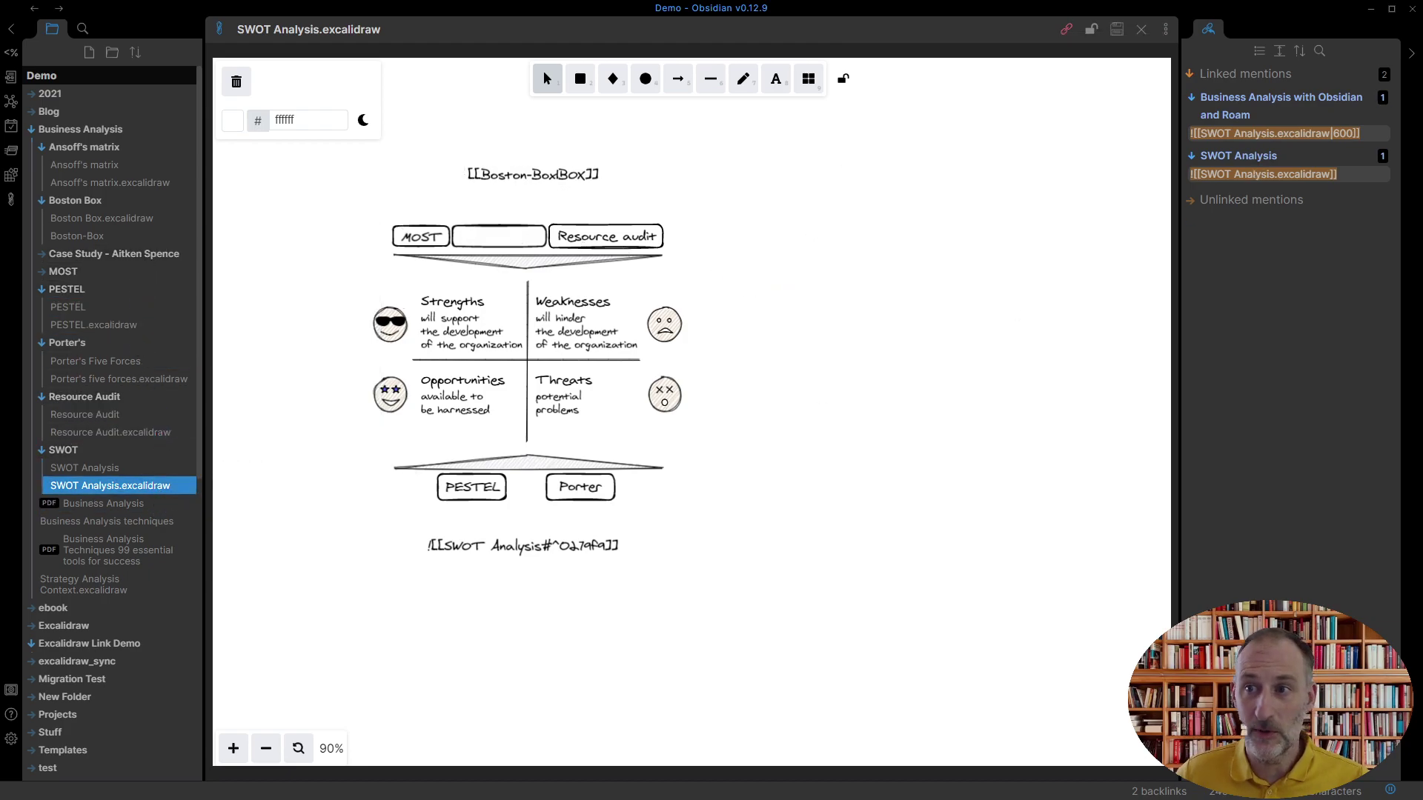
left_click(1411, 63)
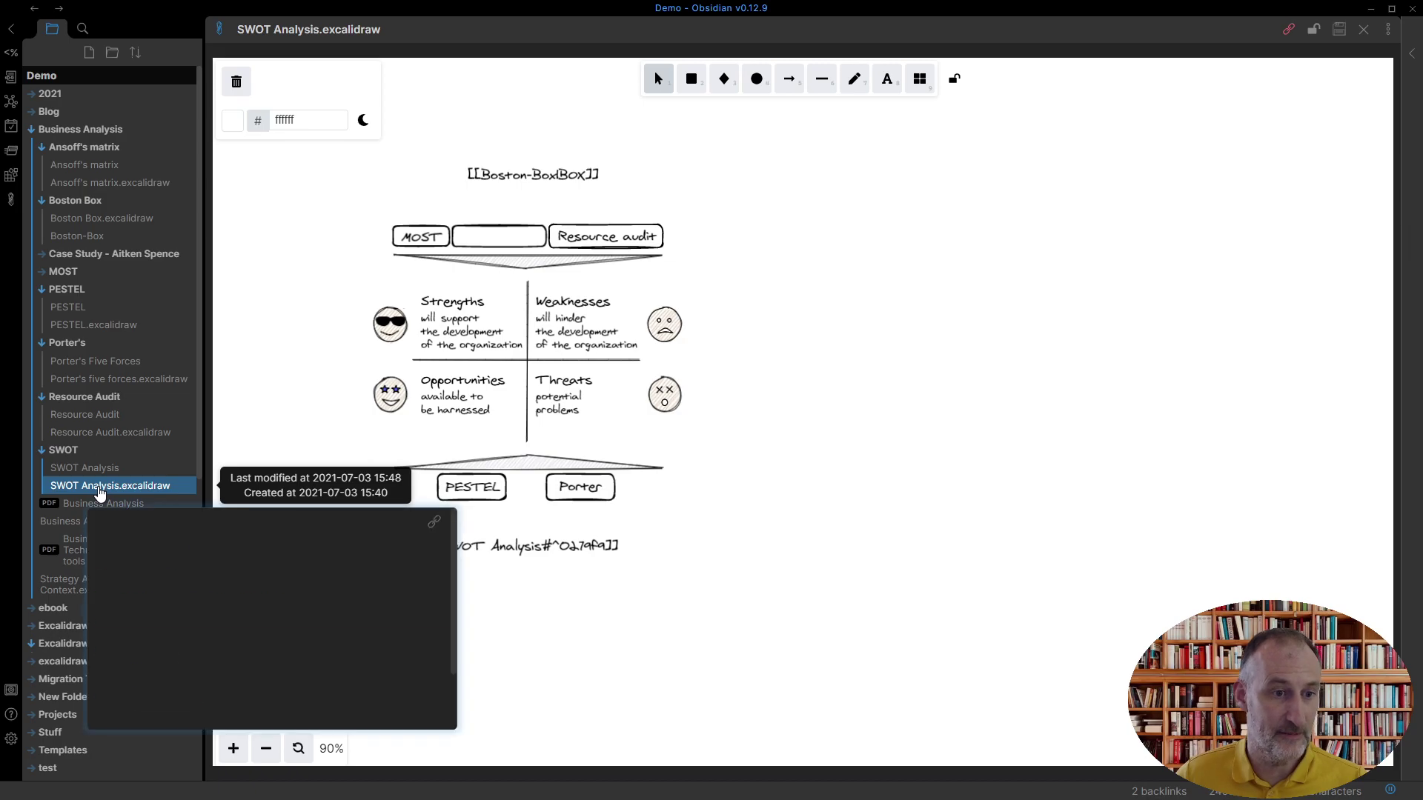
Show the SWOT drawing's markdown in a split pane beside the drawing.
left_click(101, 489, "ctrl")
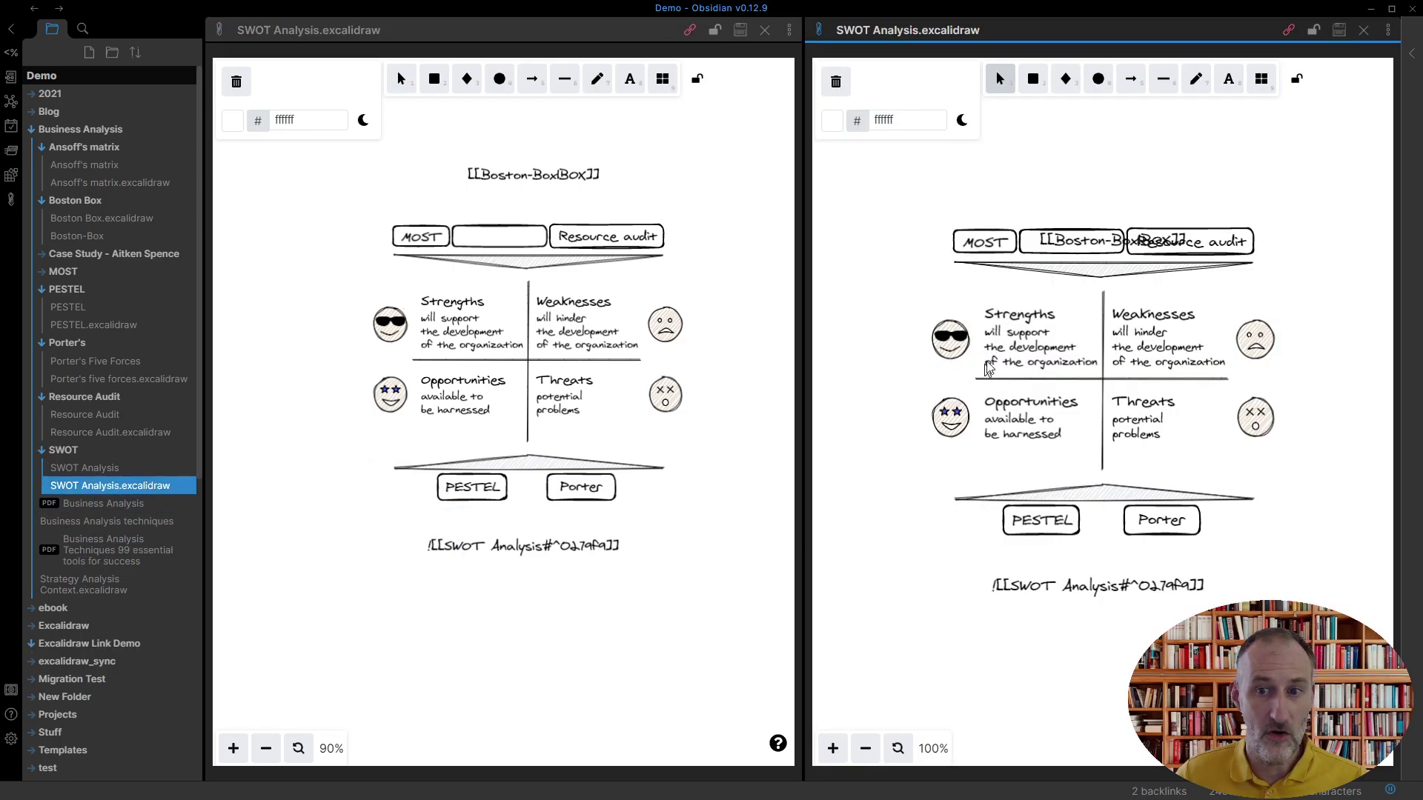
left_click(789, 30)
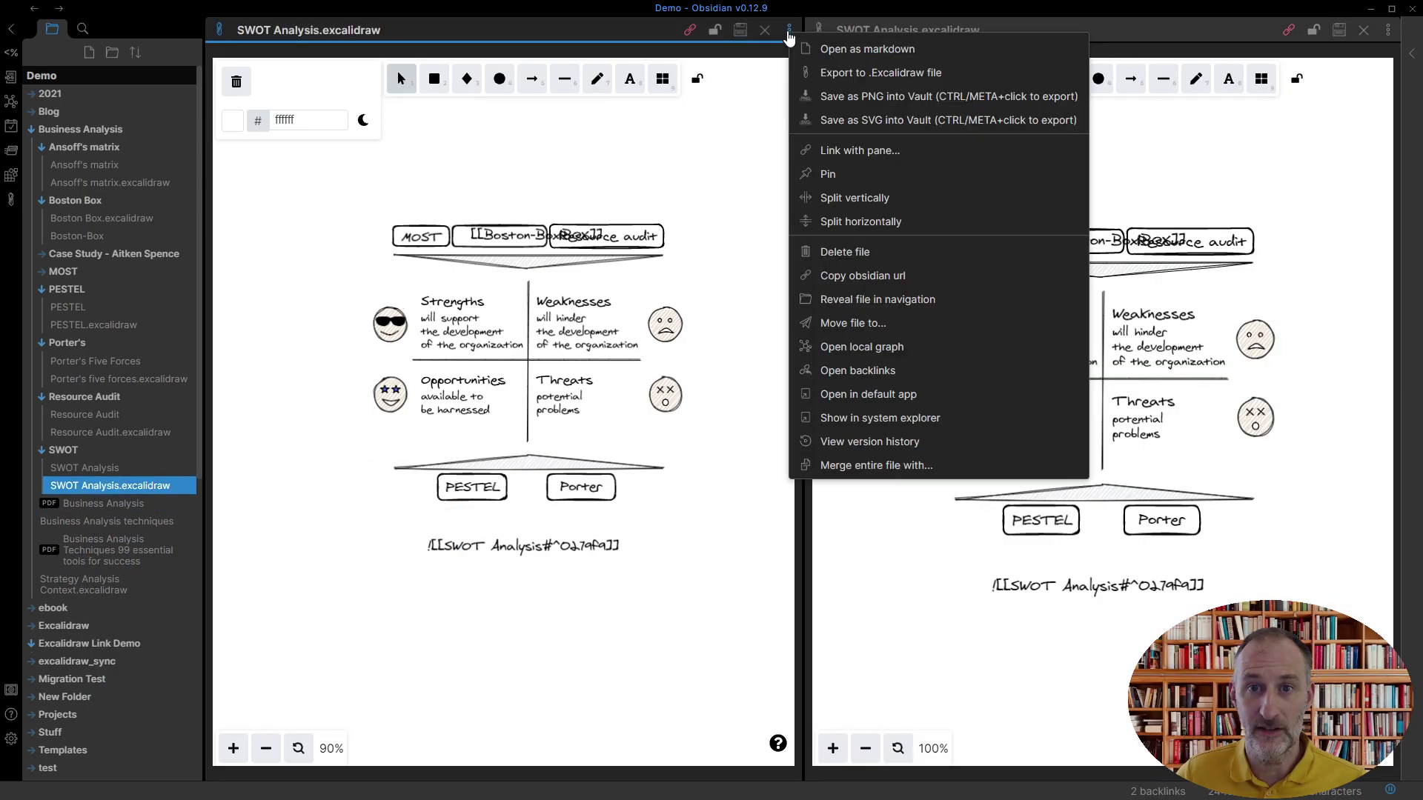
left_click(863, 52)
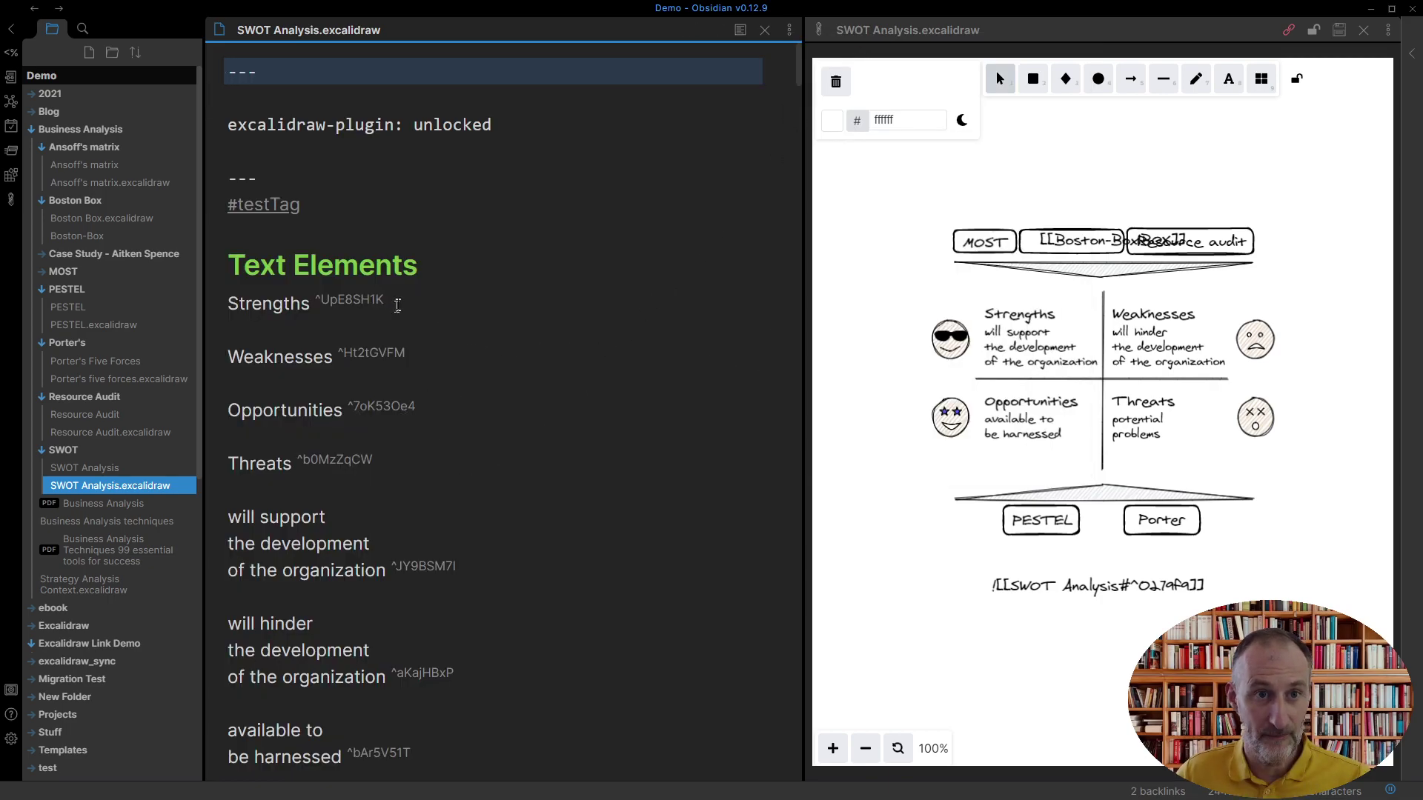
scroll(374, 296, "down", 2)
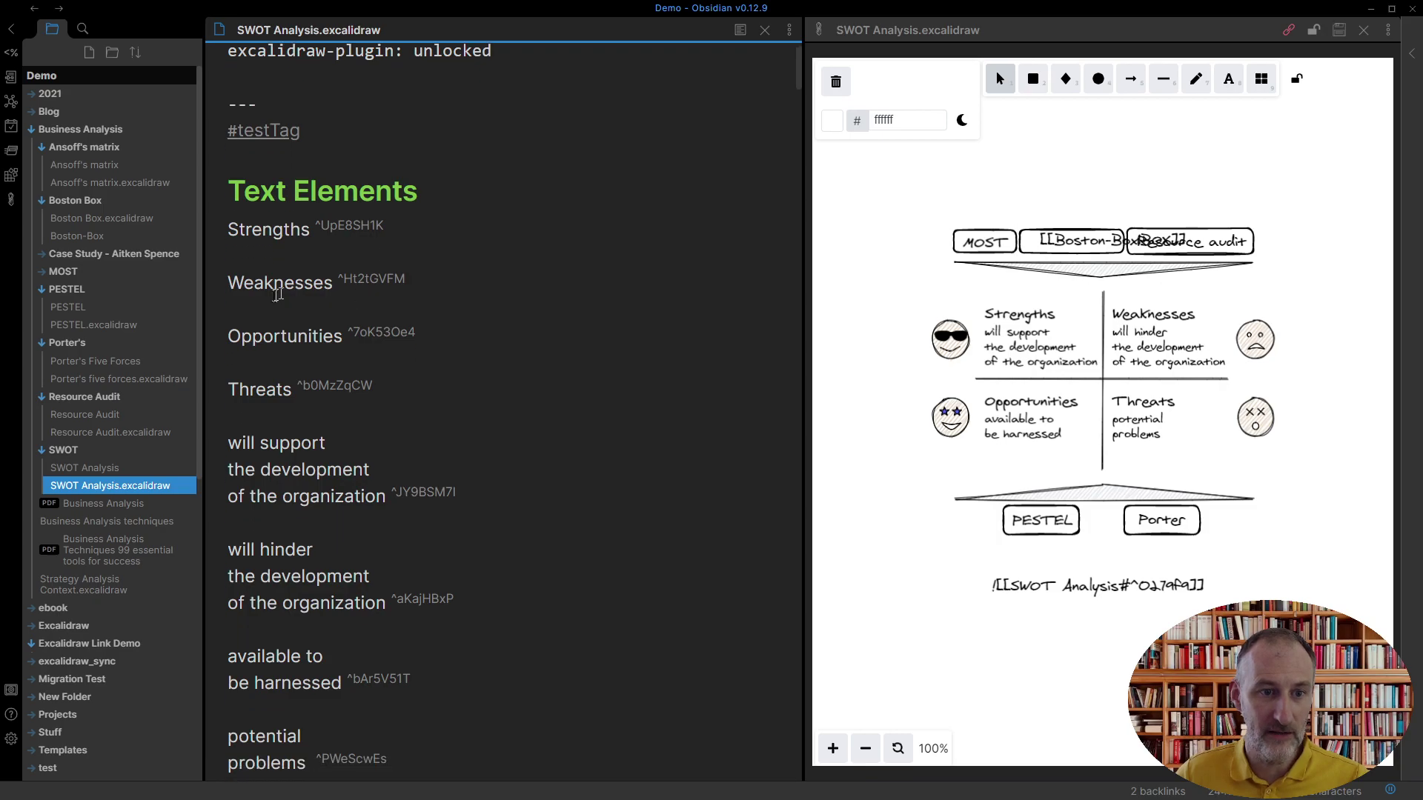
scroll(275, 444, "down", 8)
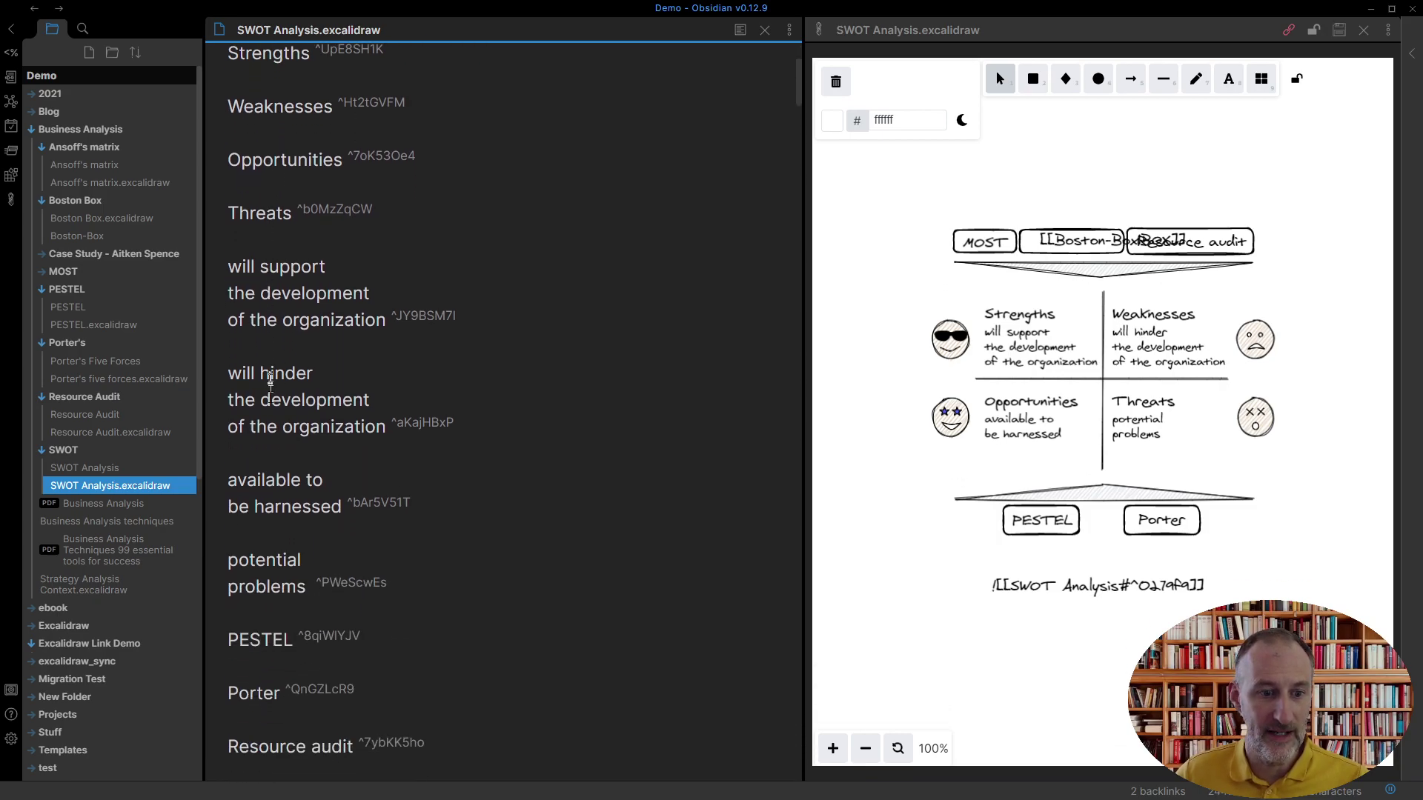
Replace MOST with XXXX in the markdown and see the drawing update.
double_click(267, 678)
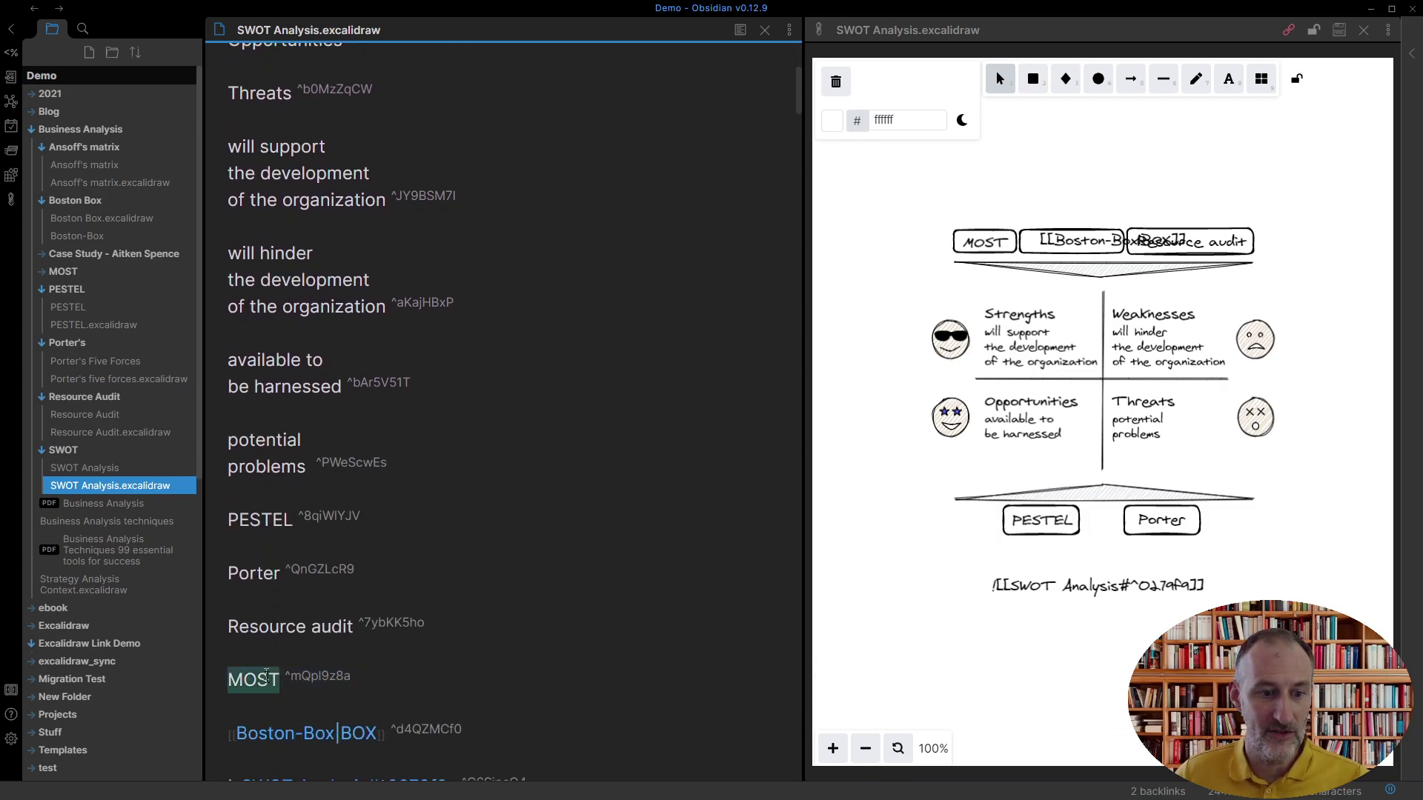
left_click(269, 680)
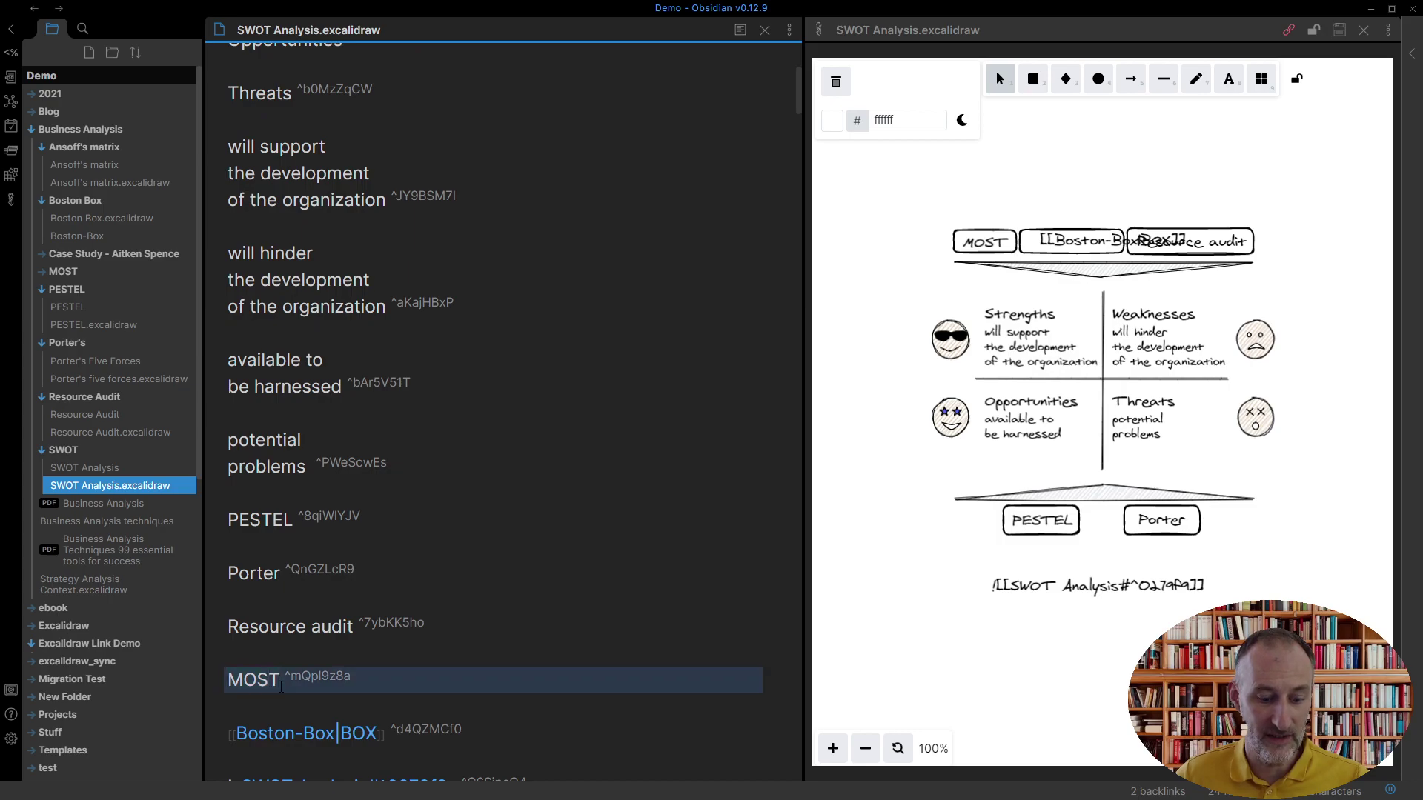
double_click(281, 687)
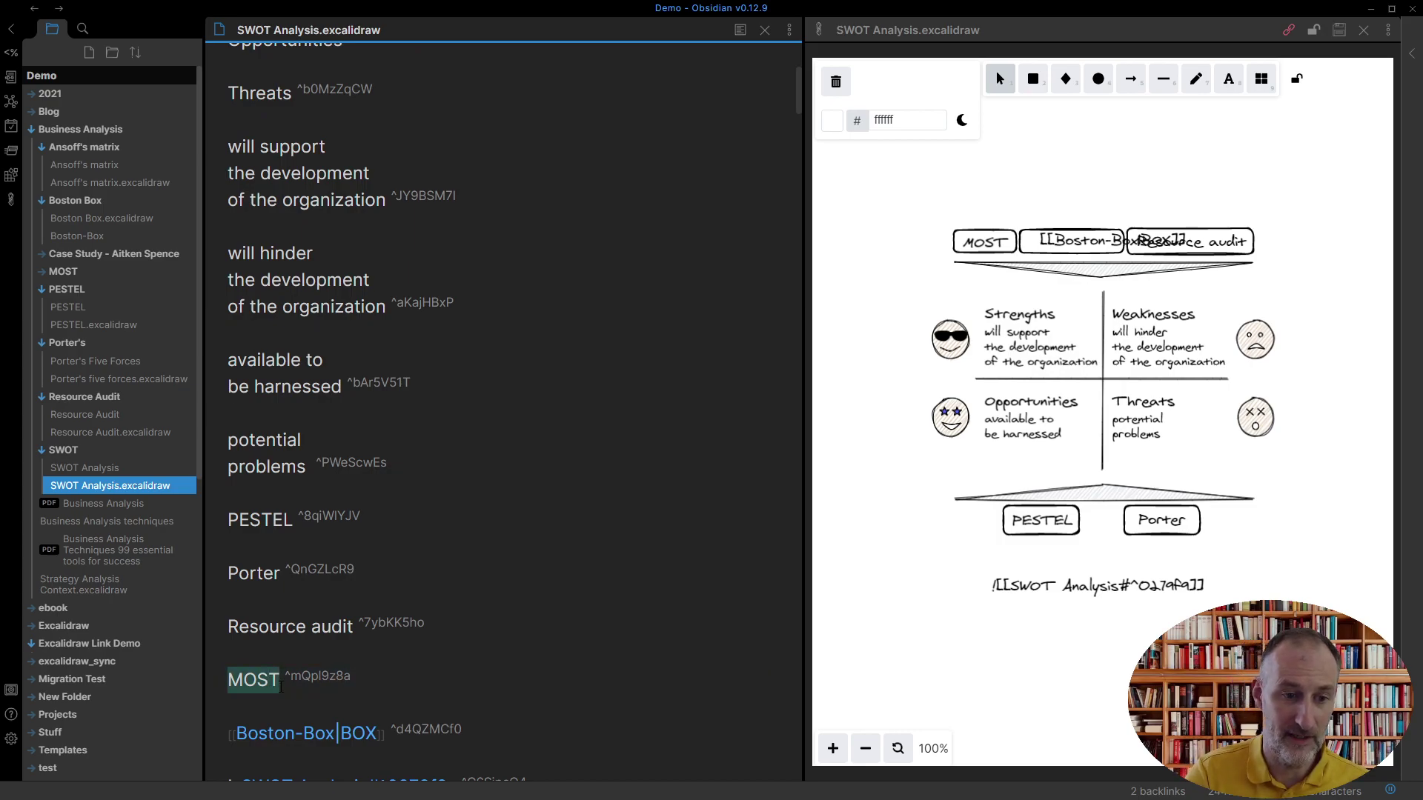
type("XXXX")
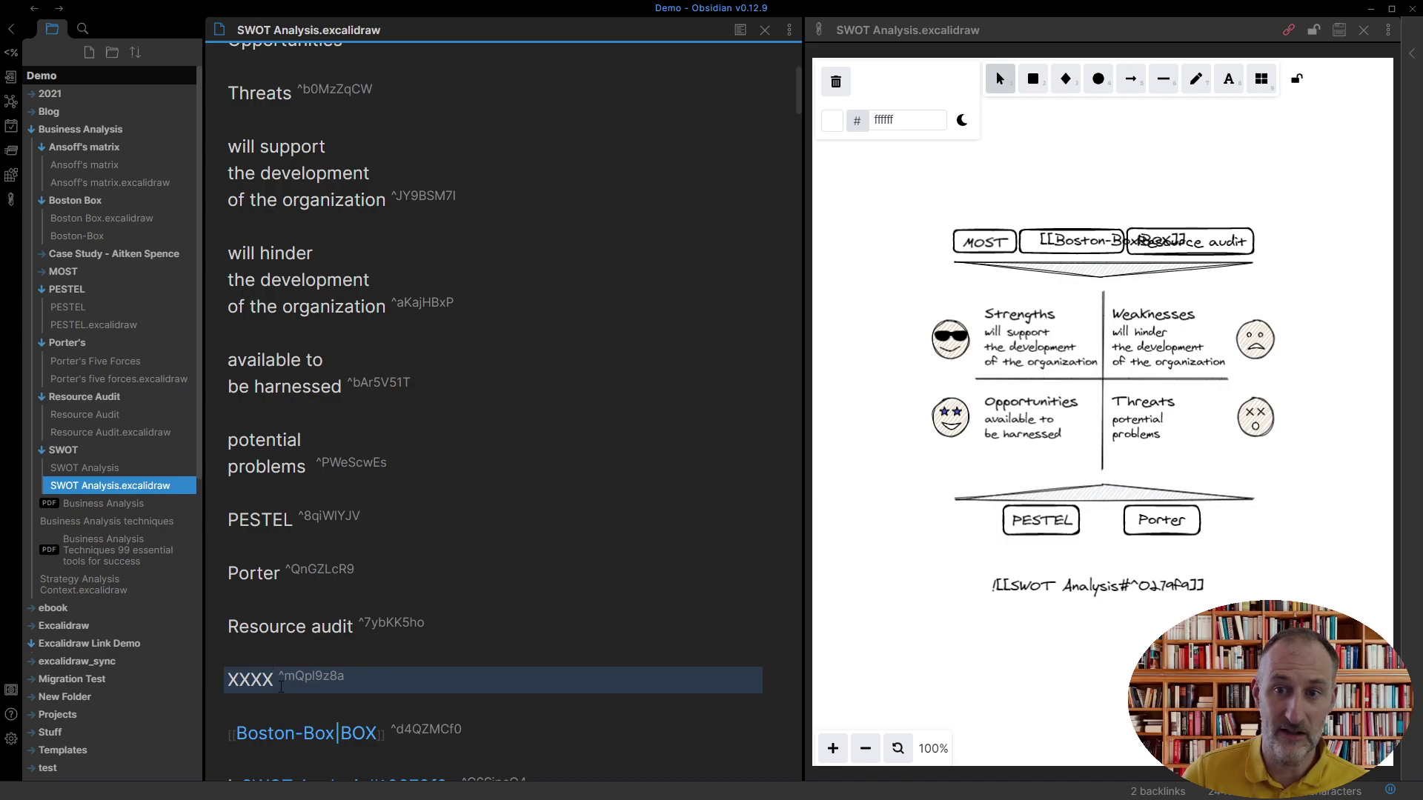
left_click(982, 675)
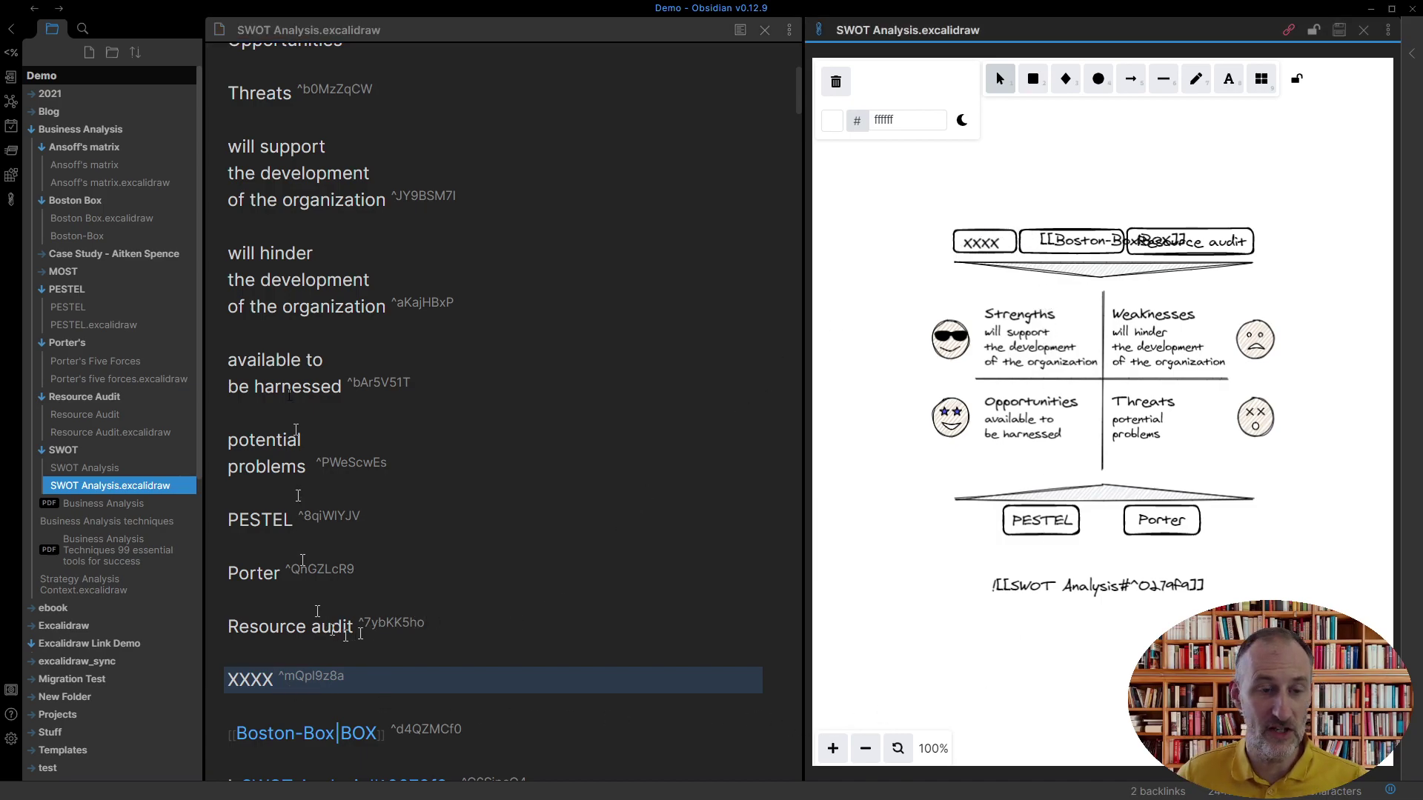
scroll(274, 249, "down", 2)
scroll(275, 248, "down", 2)
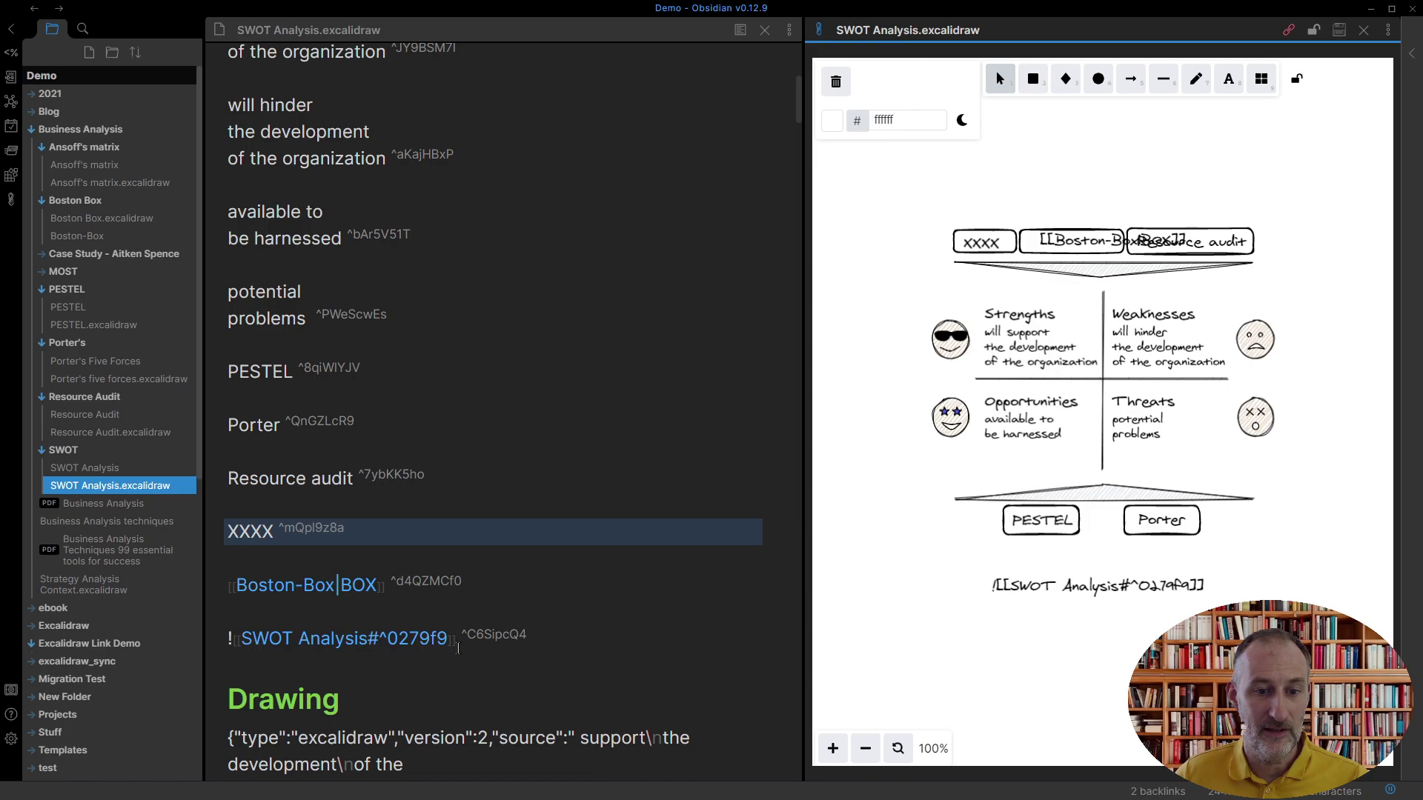
scroll(246, 351, "up", 3)
scroll(335, 237, "up", 1)
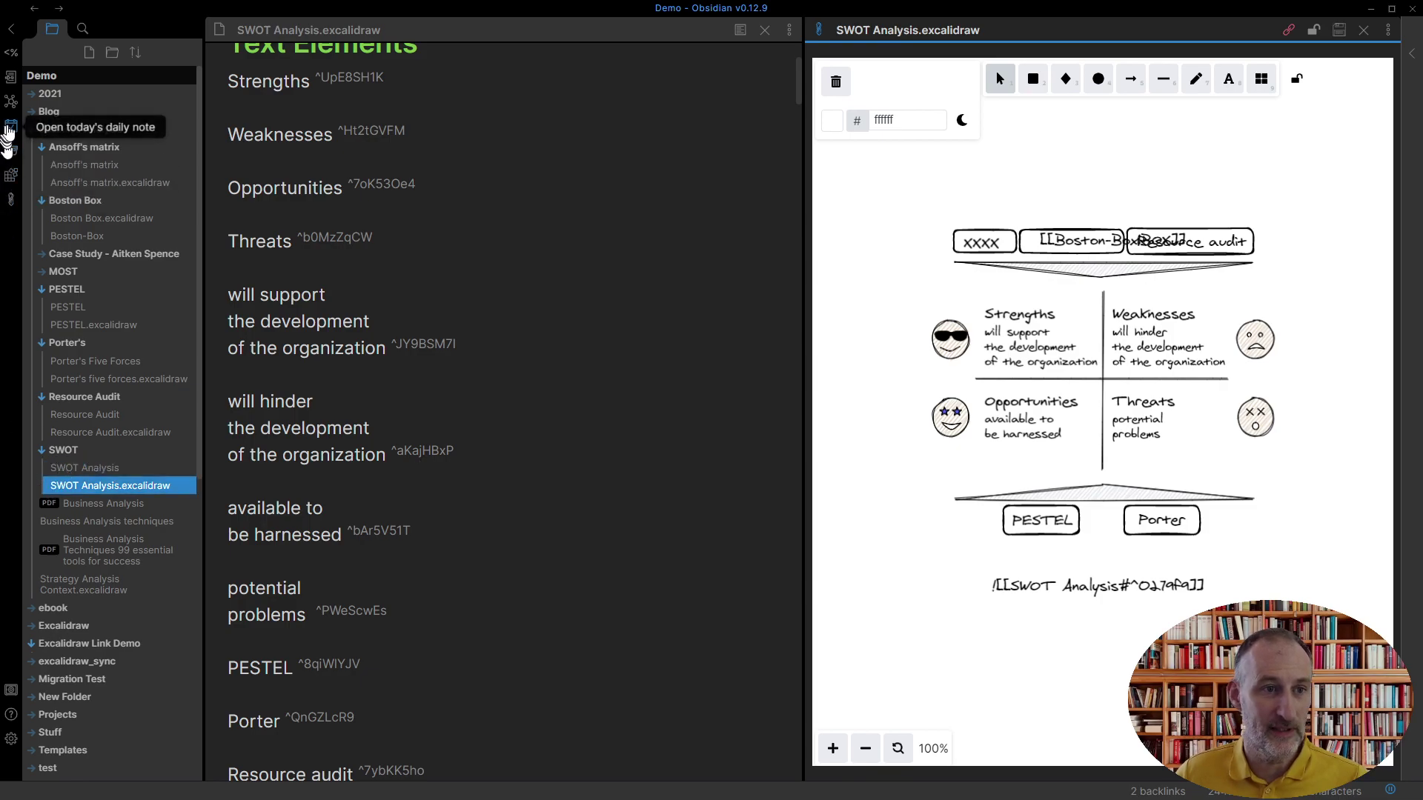
Open the 2021-07-03 daily note and close the SWOT Analysis.excalidraw pane.
left_click(12, 126)
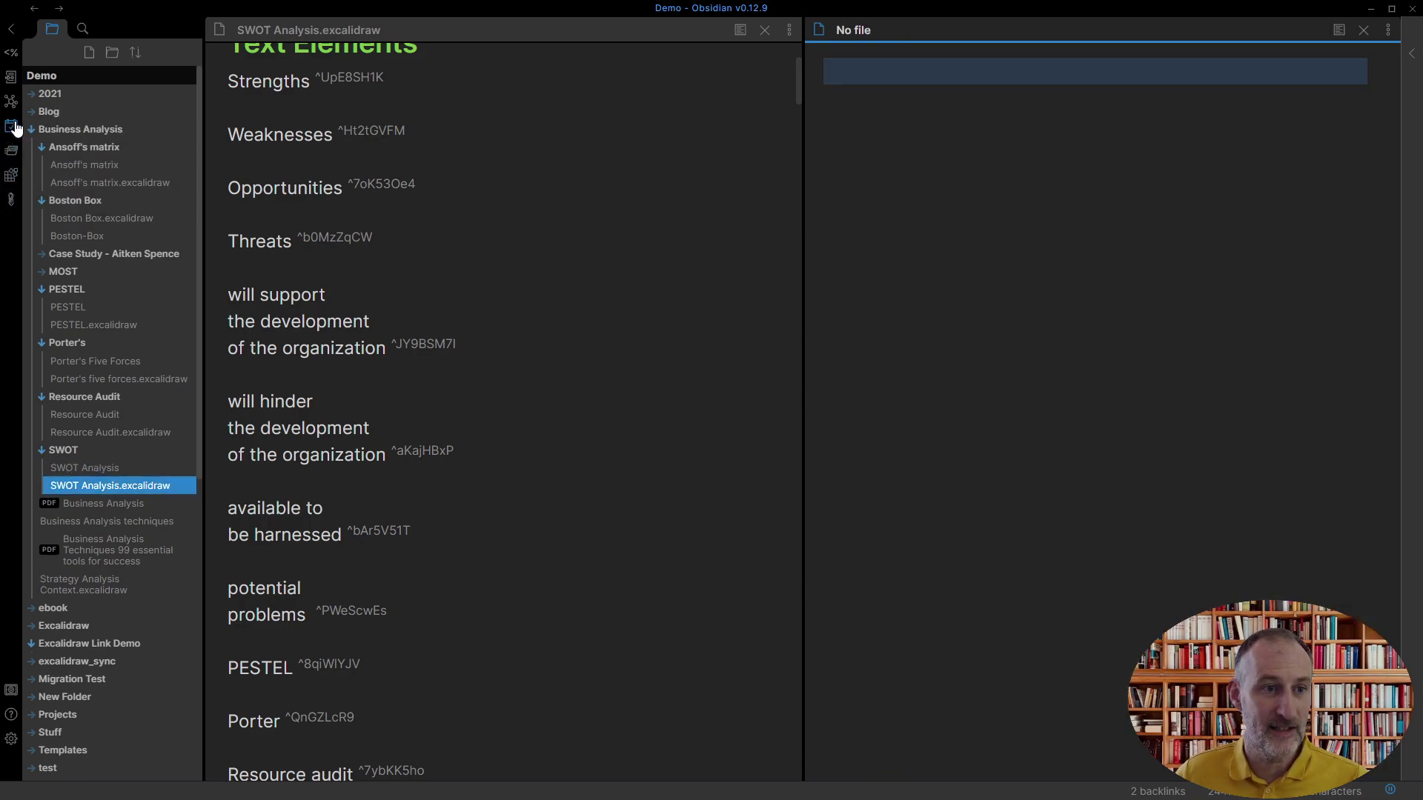
left_click(768, 32)
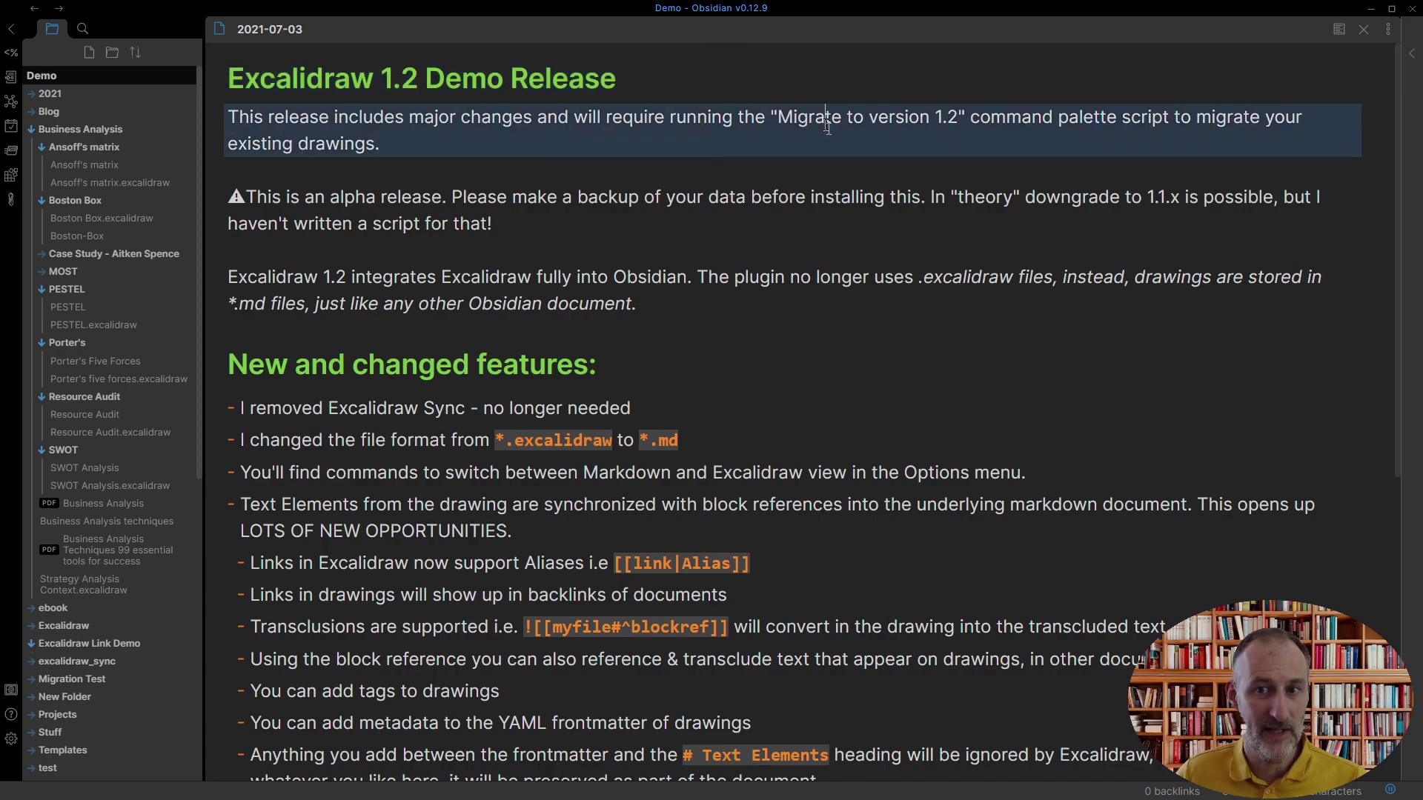